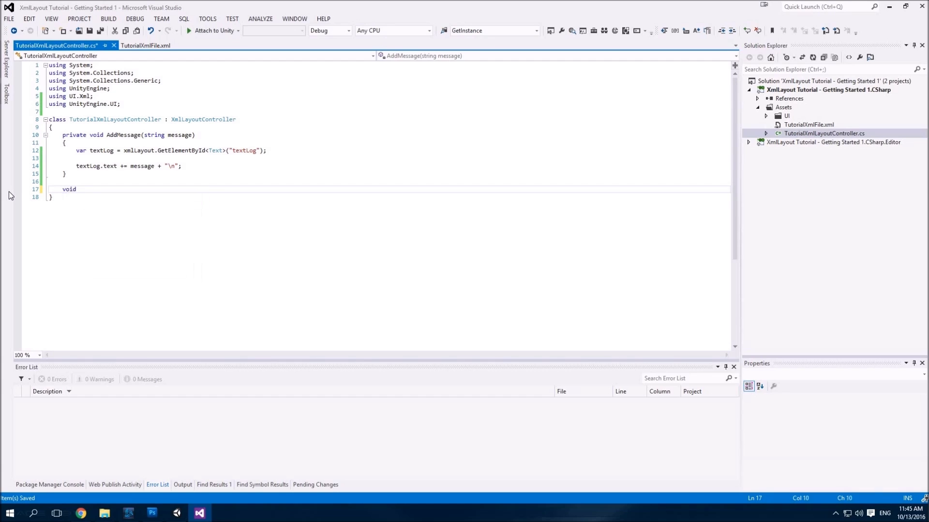
- Write a Resume() method whose body calls AddMessage("User Resumed");
text(Resume())
key(Return)
text({)
key(Return)
text(AddMessage("User Resumed");)
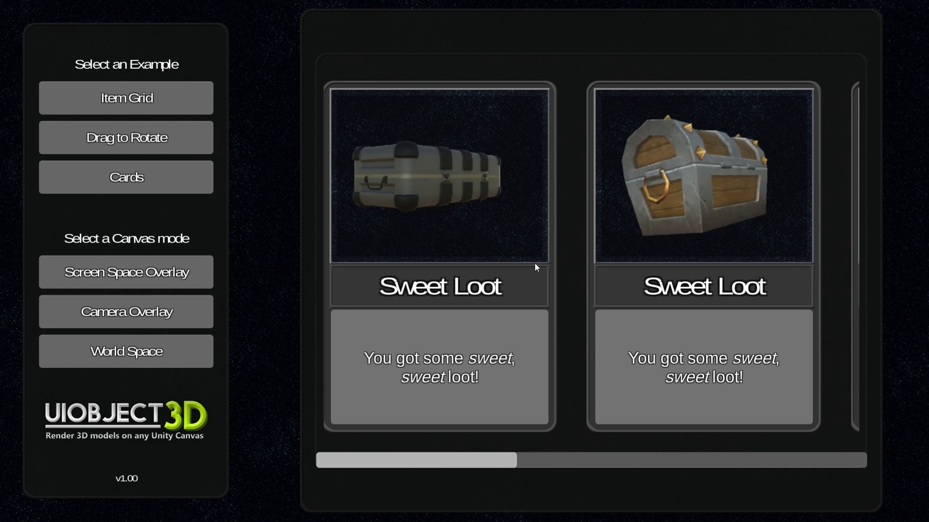
- Browse the cards demo and PagedRect pages, then buy the $1.99 10-coin pack
drag(418, 467, 751, 473)
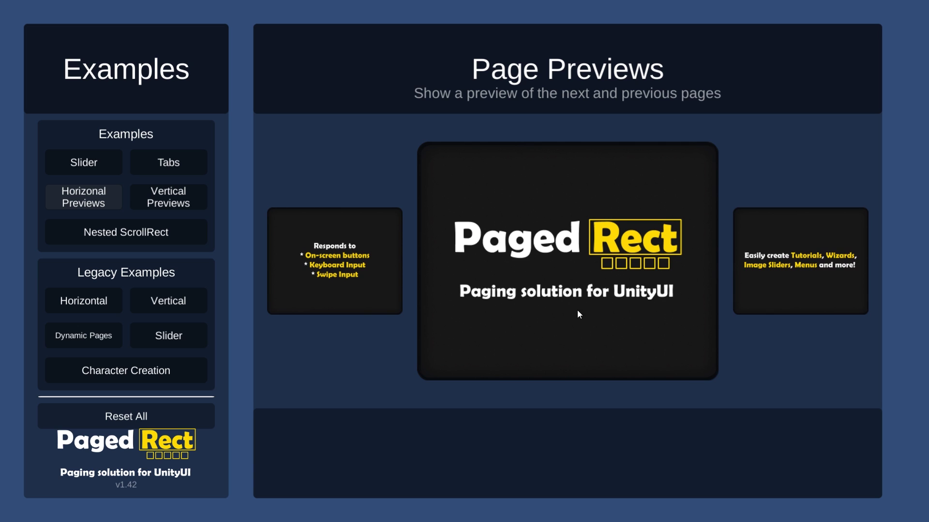
drag(577, 310, 423, 323)
drag(596, 318, 483, 328)
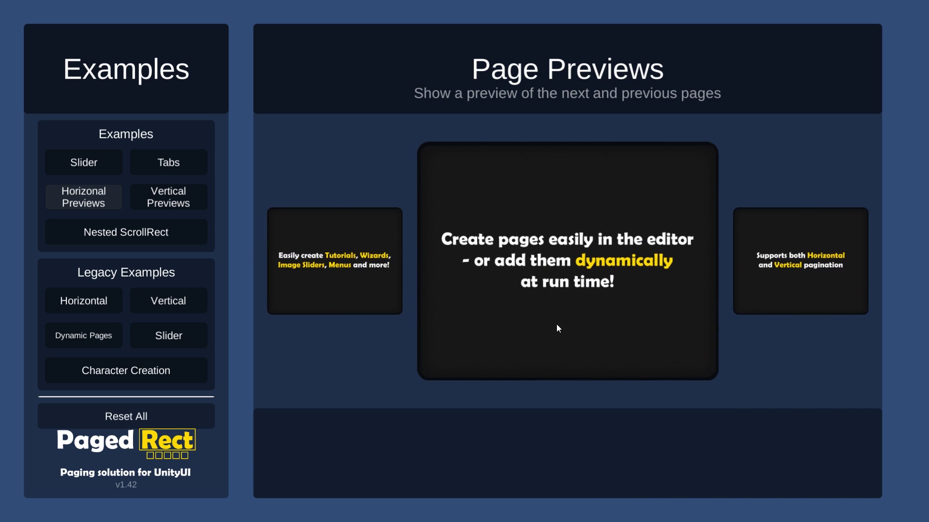
drag(555, 325, 516, 332)
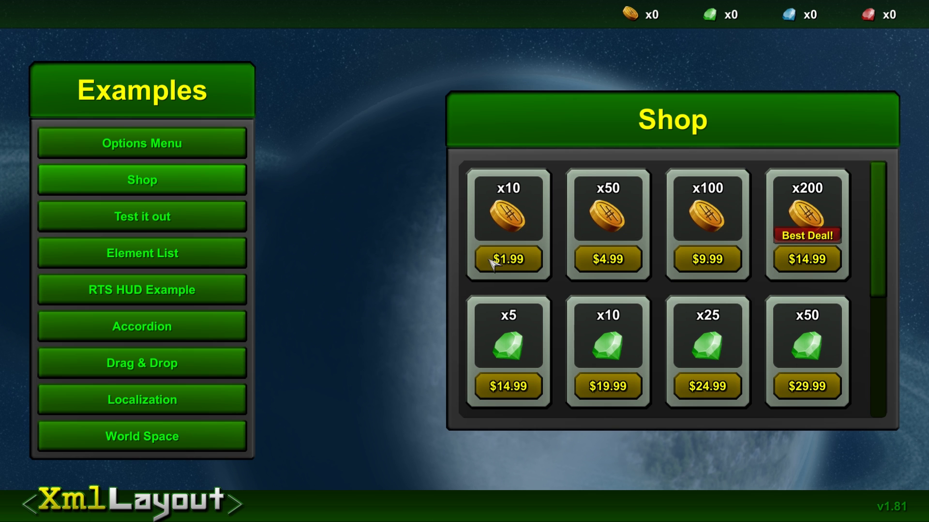
click(507, 261)
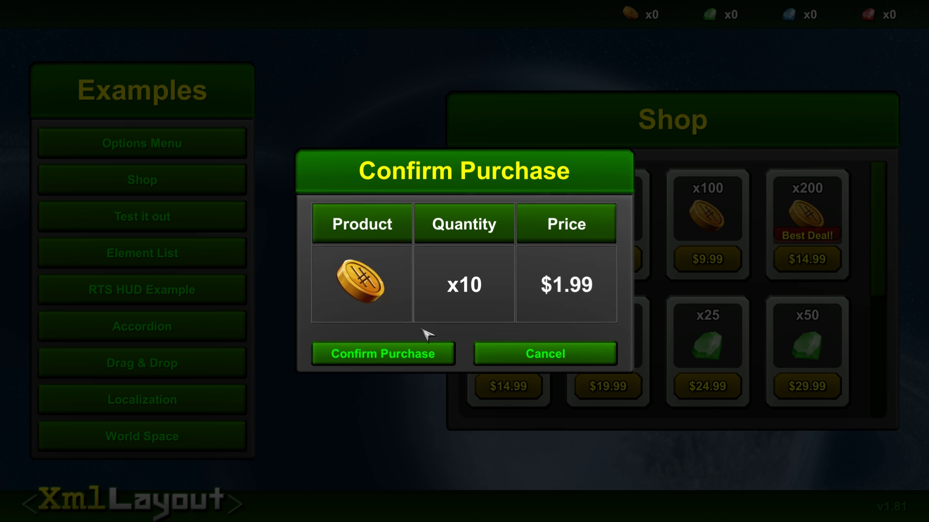
click(410, 354)
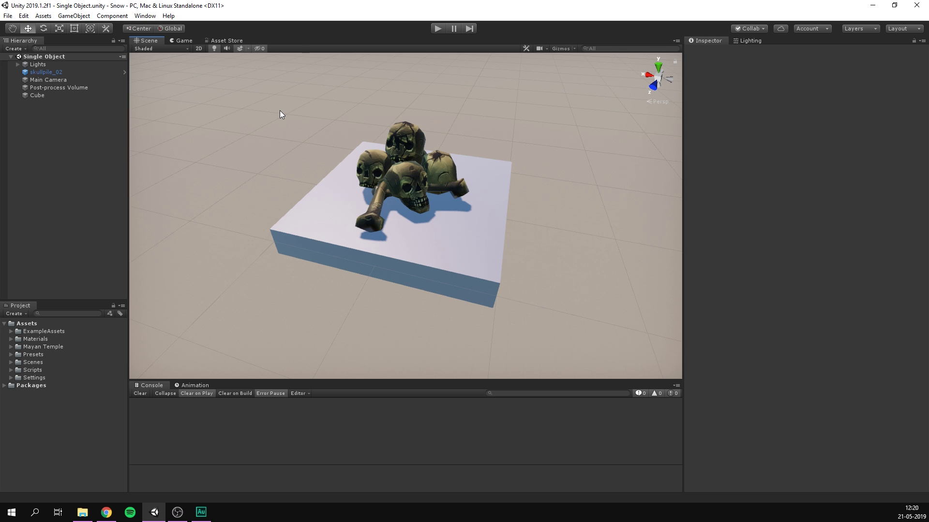
- Inspect the Single Object scene, selecting and then deselecting skullpile_02
alt+drag(269, 108, 291, 95)
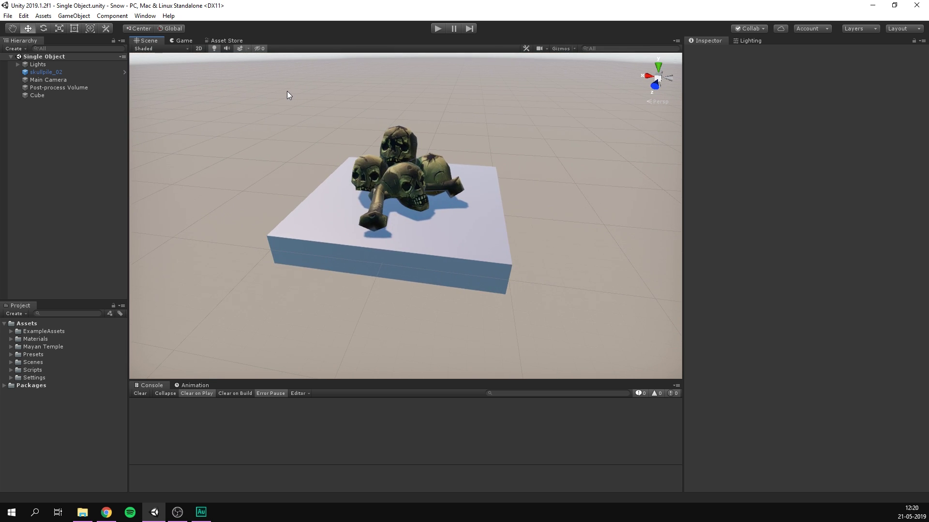
click(56, 72)
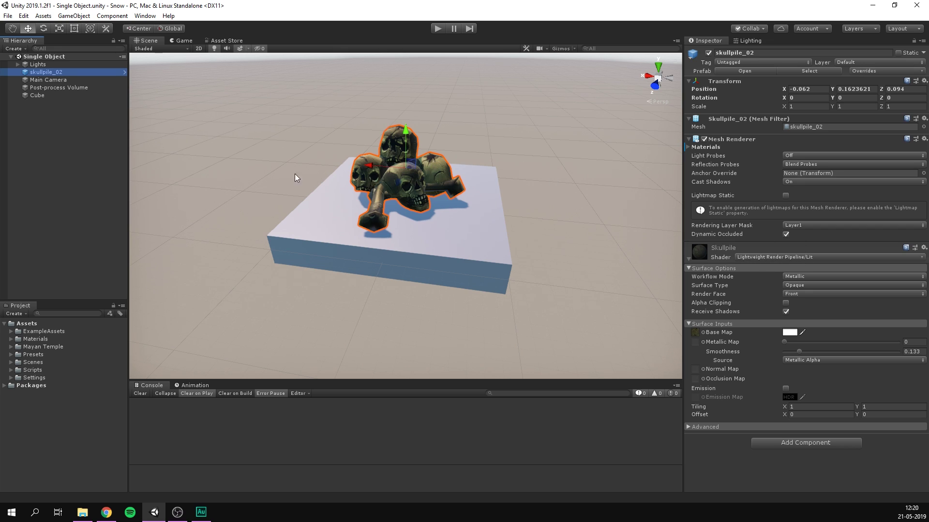
click(76, 189)
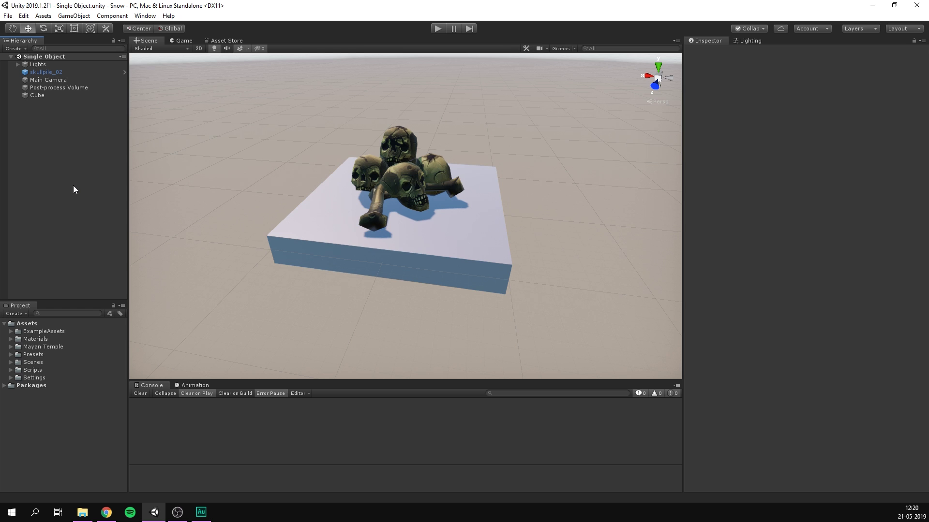
- Create a new PBR Graph shader asset named Snow
click(15, 314)
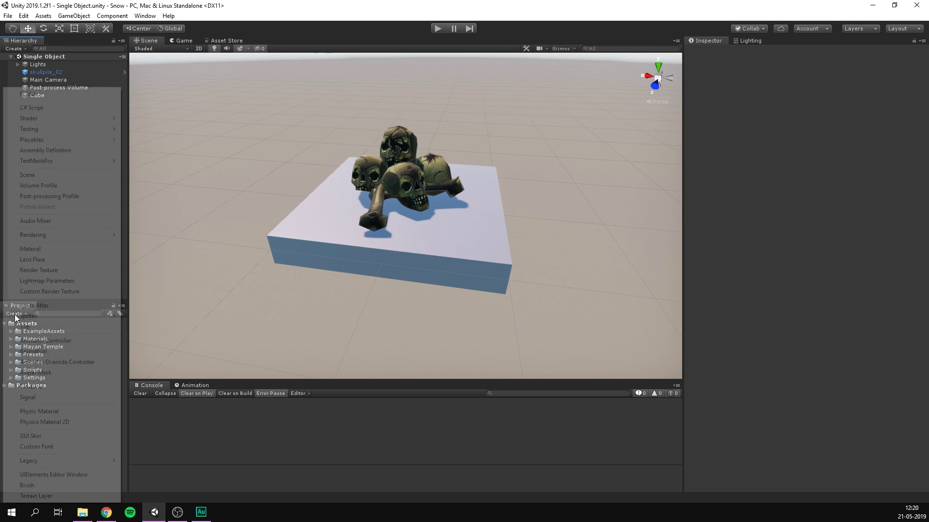
mouse_move(92, 118)
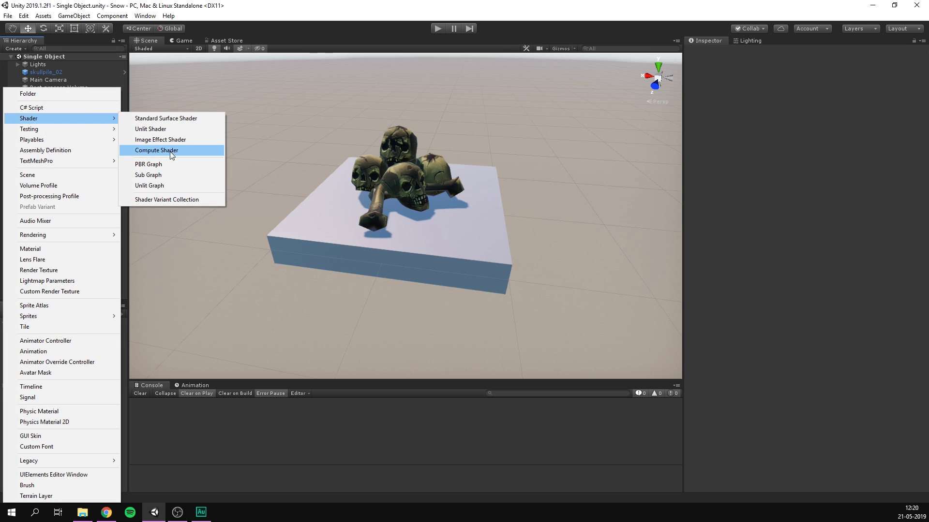
click(180, 167)
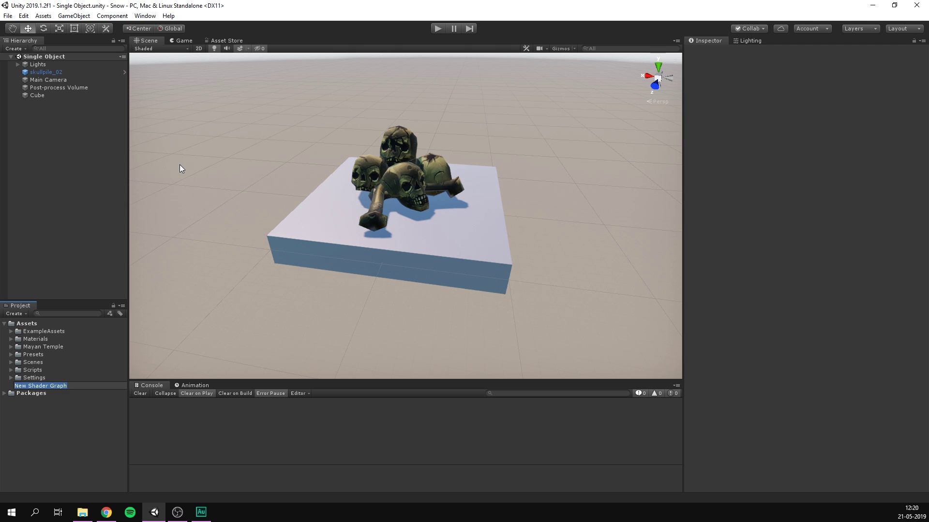
text(Snow)
key(Return)
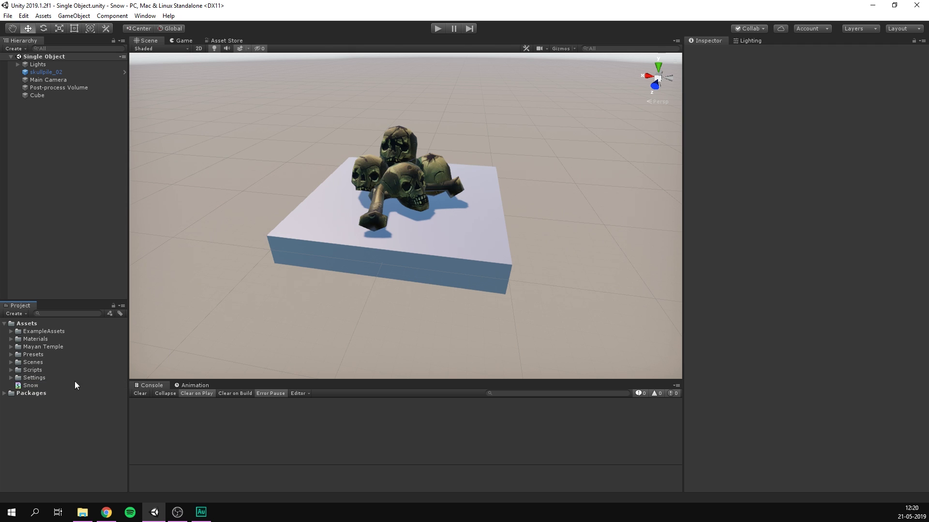
- Add a Texture2D property named Base Map and place it in the Snow graph
click(49, 385)
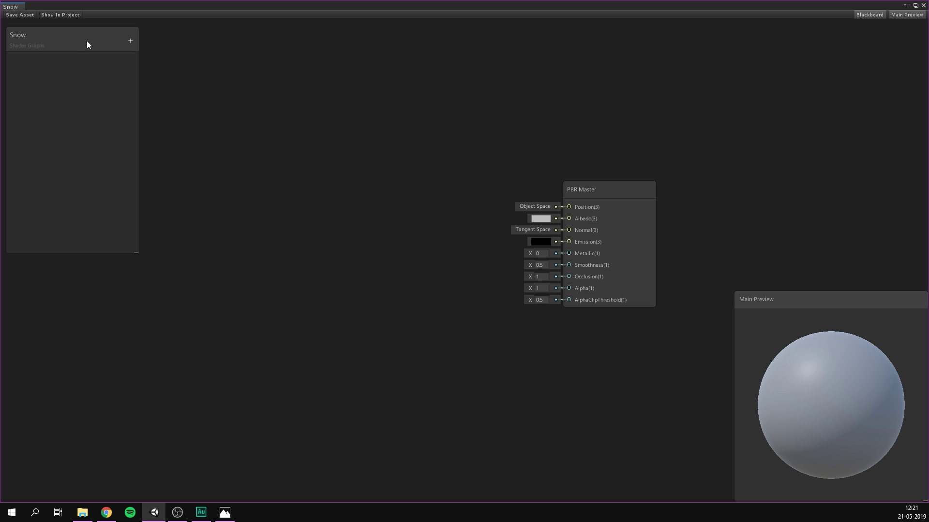
click(130, 41)
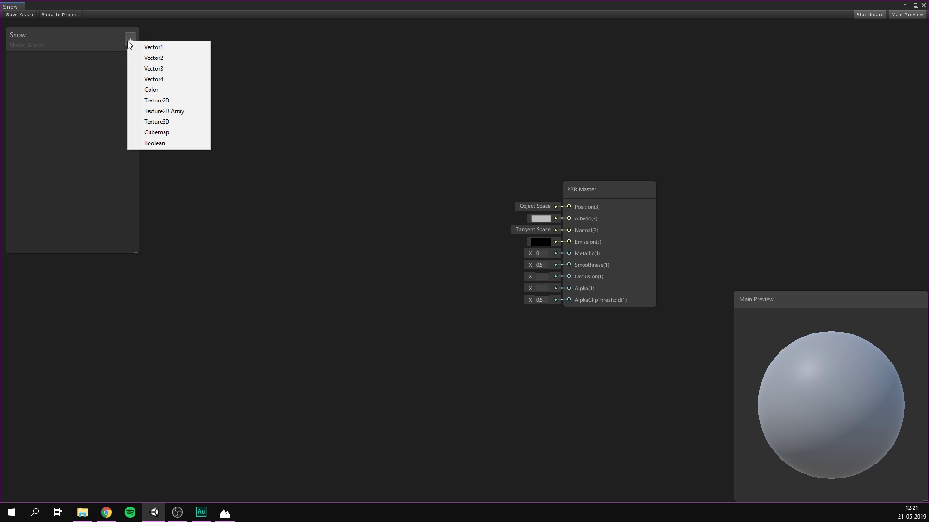
click(159, 100)
text(Base Map)
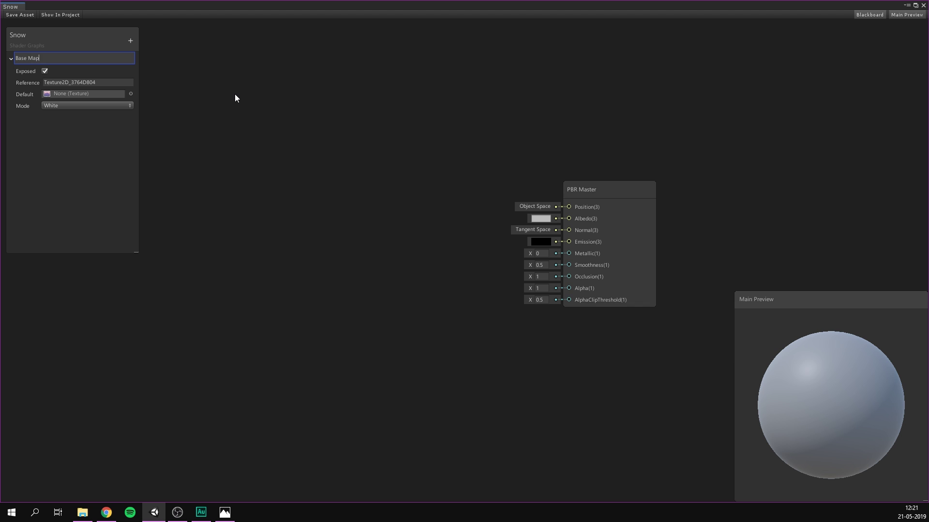
key(Return)
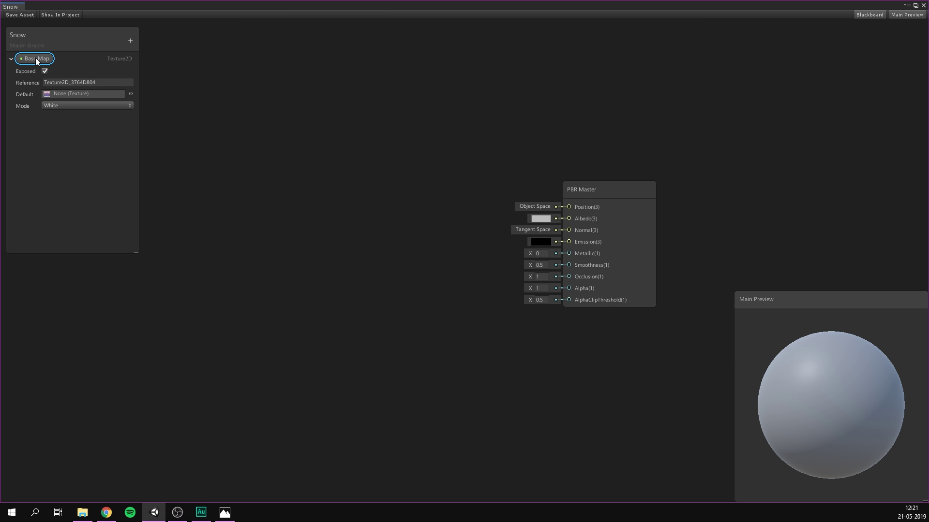
drag(36, 59, 375, 136)
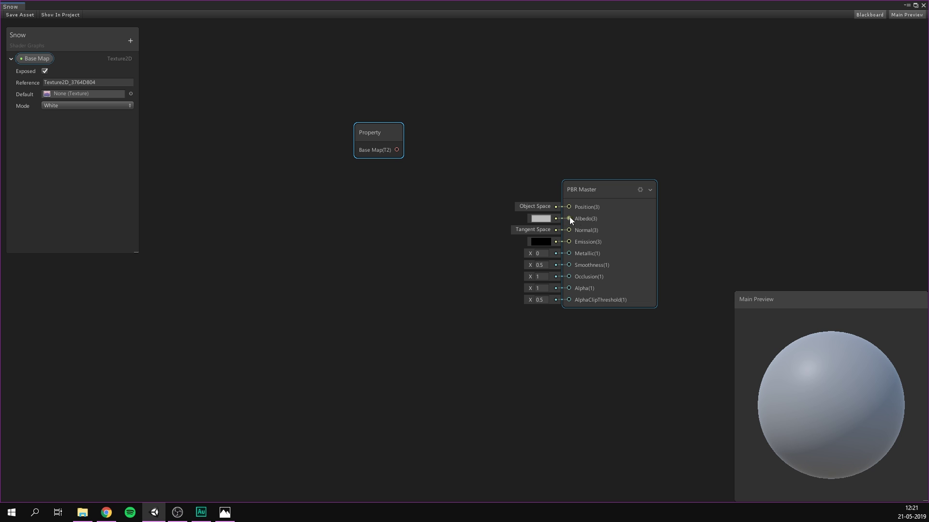
drag(367, 135, 411, 145)
- Sample Base Map with a Sample Texture 2D node wired into the PBR Master Albedo
text(sa)
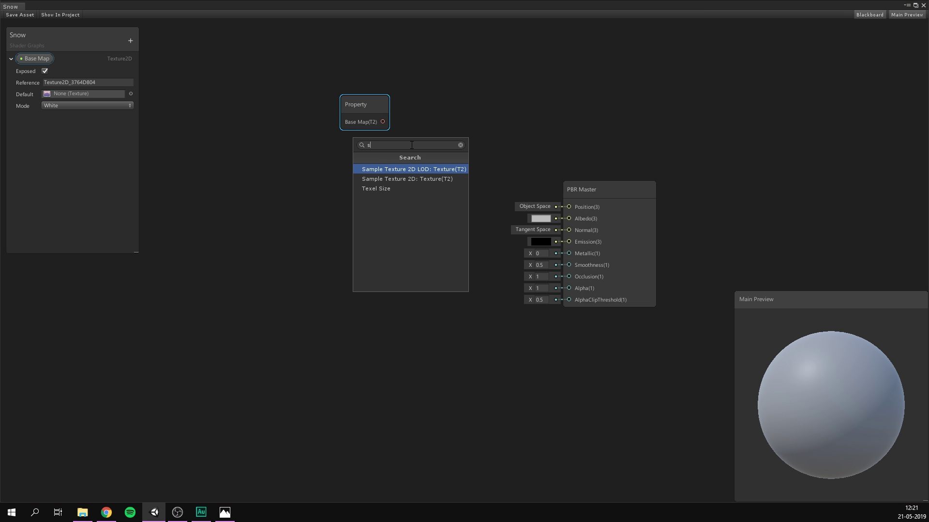
click(407, 179)
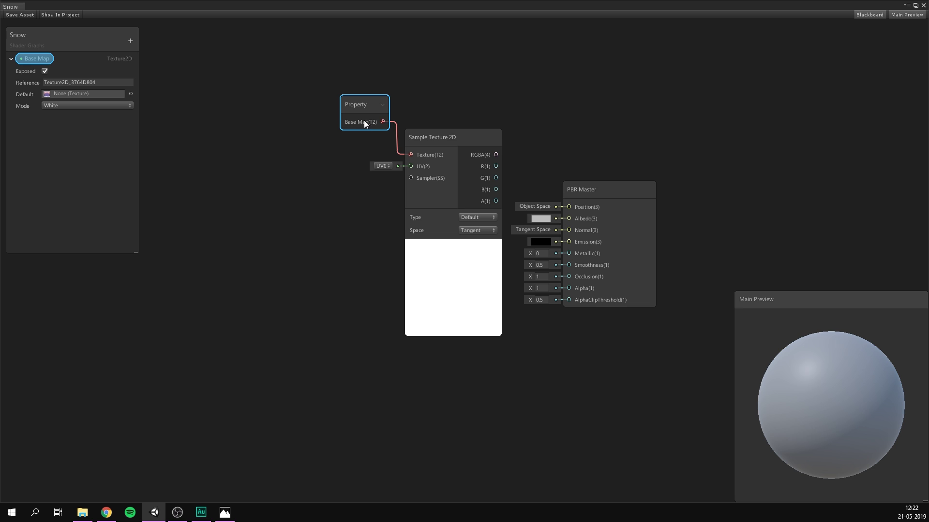
click(473, 147)
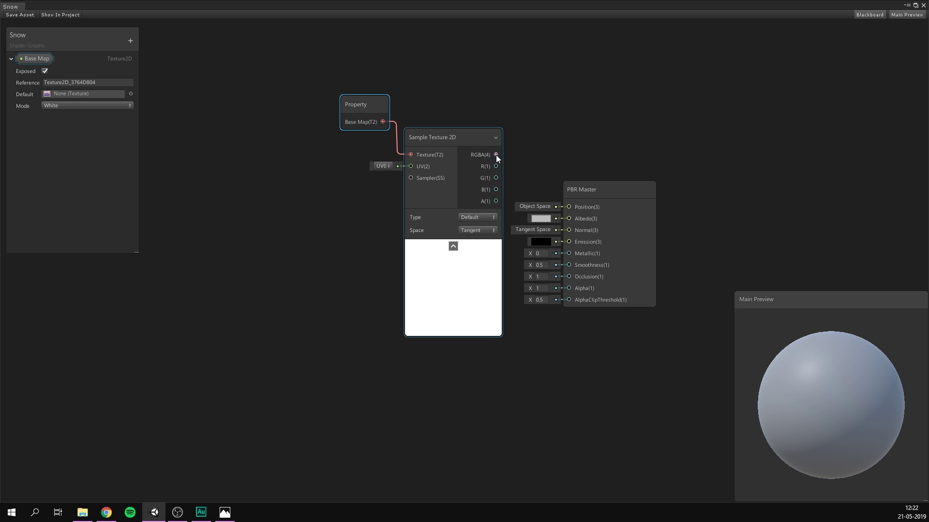
drag(496, 155, 561, 216)
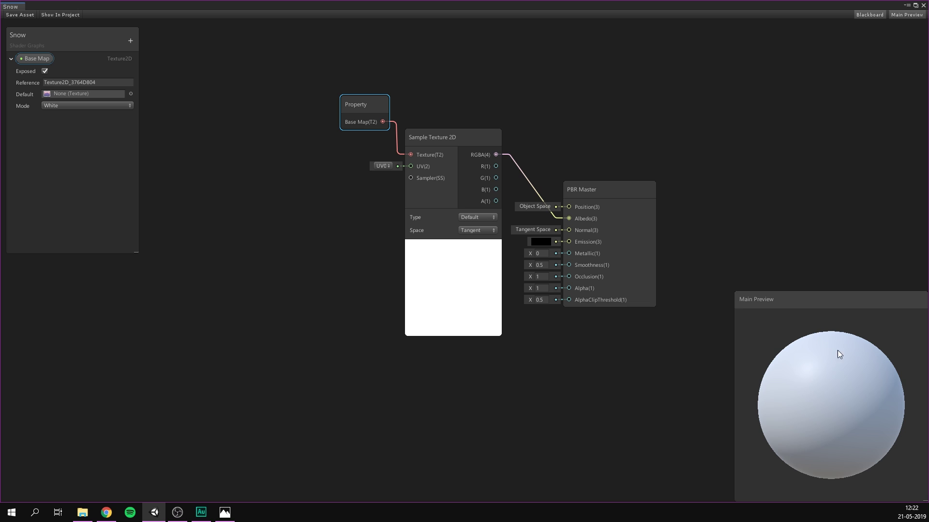
- Use the skullpile_02 mesh as the Main Preview's custom mesh
right_click(781, 345)
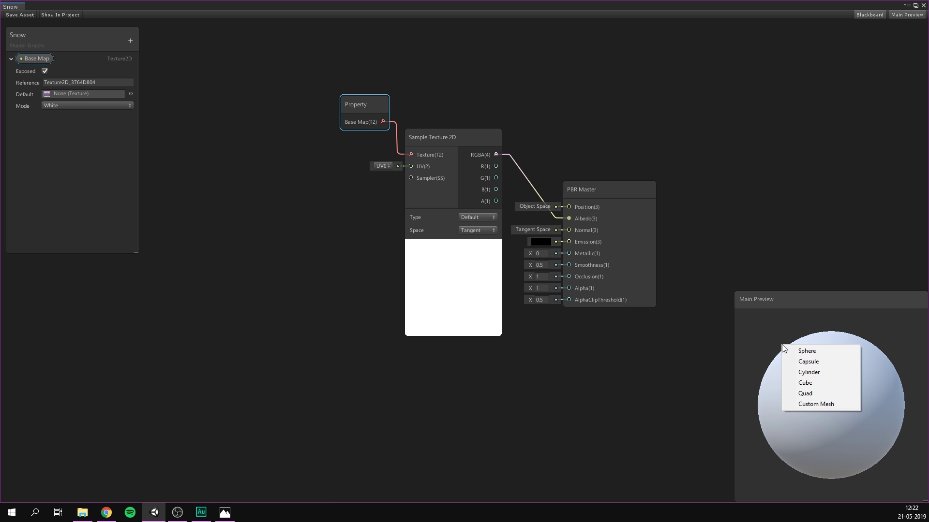
click(806, 404)
text(skull)
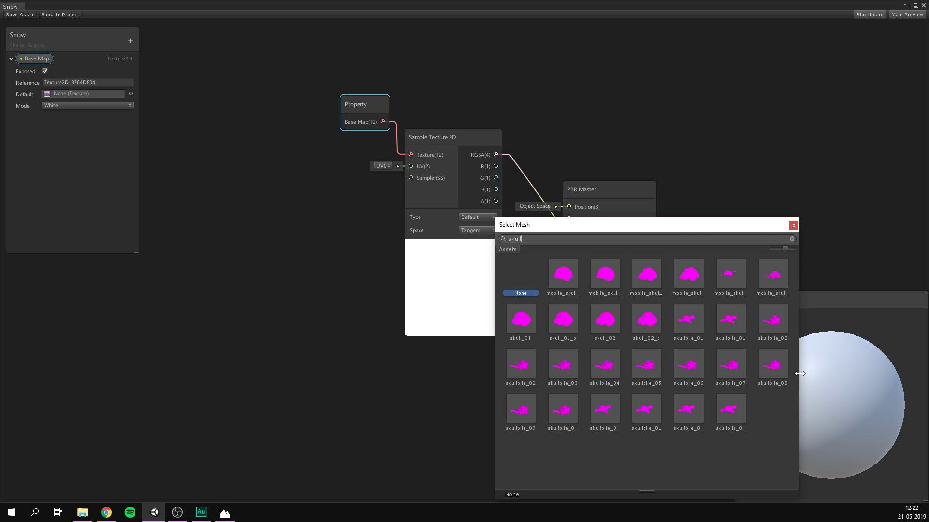
double_click(771, 319)
mouse_move(818, 383)
mouse_down()
mouse_move(782, 398)
mouse_move(829, 390)
mouse_move(829, 381)
mouse_move(812, 390)
mouse_up()
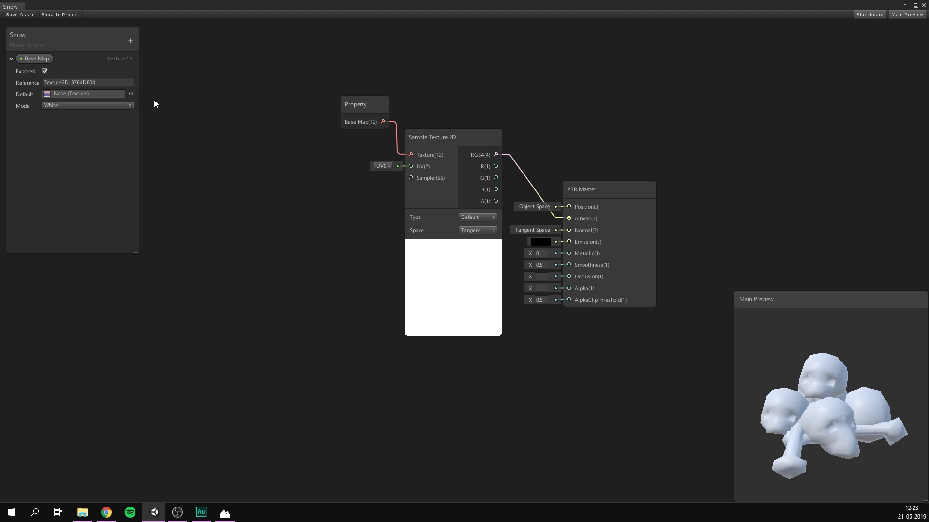
- Set the Base Map default texture to dungeon_set_02_atlas_01
click(130, 95)
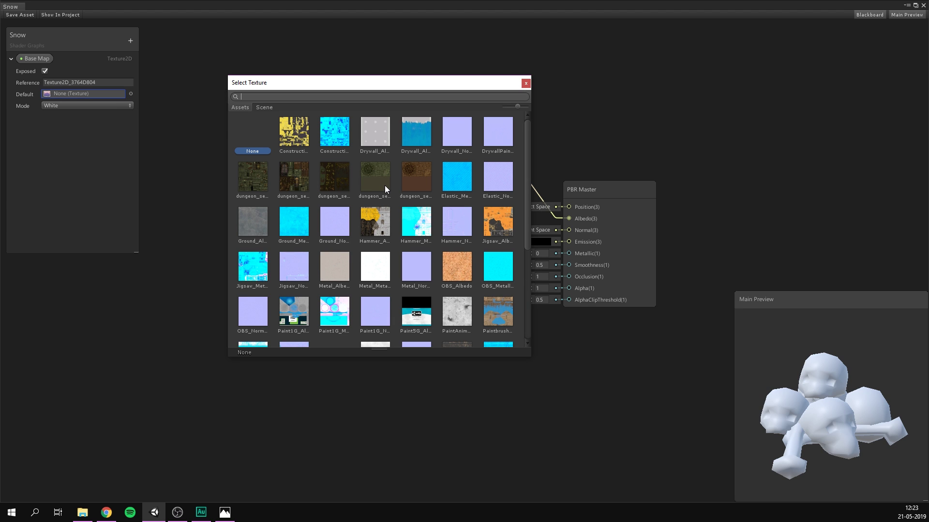
click(256, 180)
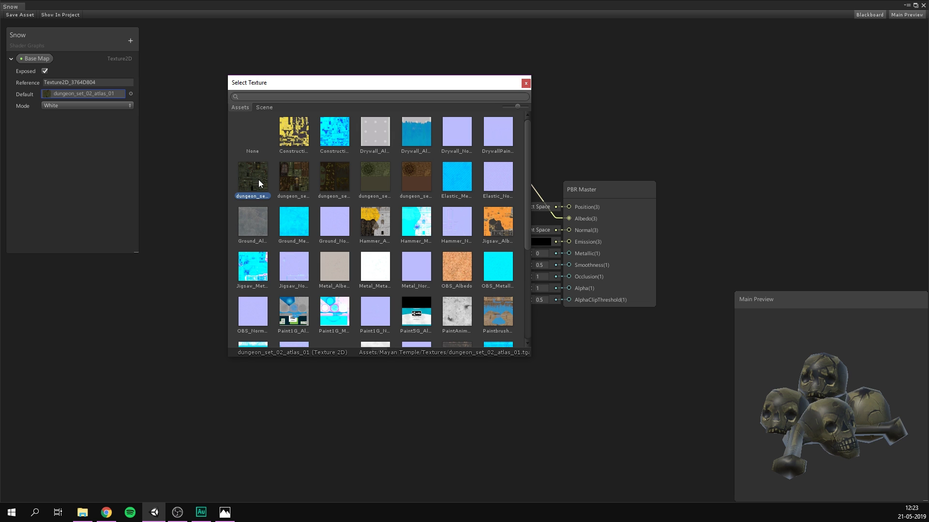
double_click(256, 178)
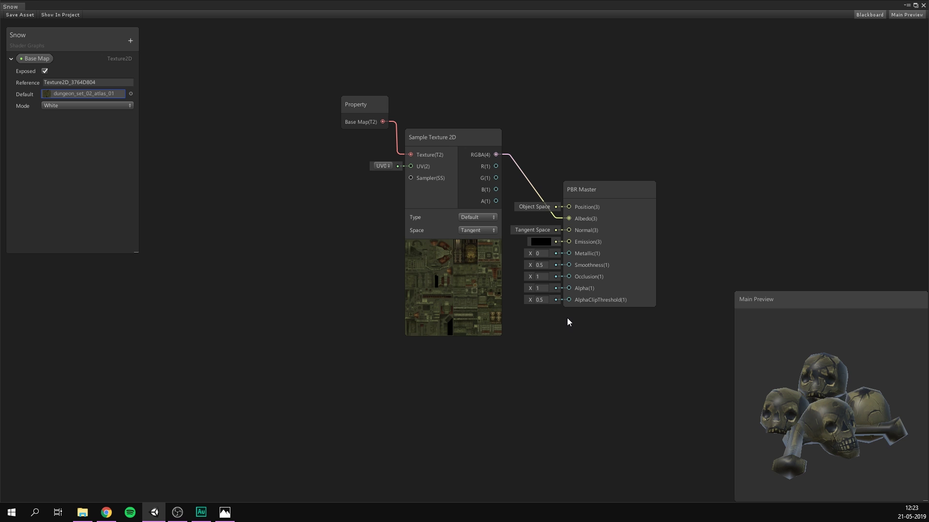
- Set the PBR Master Smoothness to 0
click(558, 334)
click(540, 265)
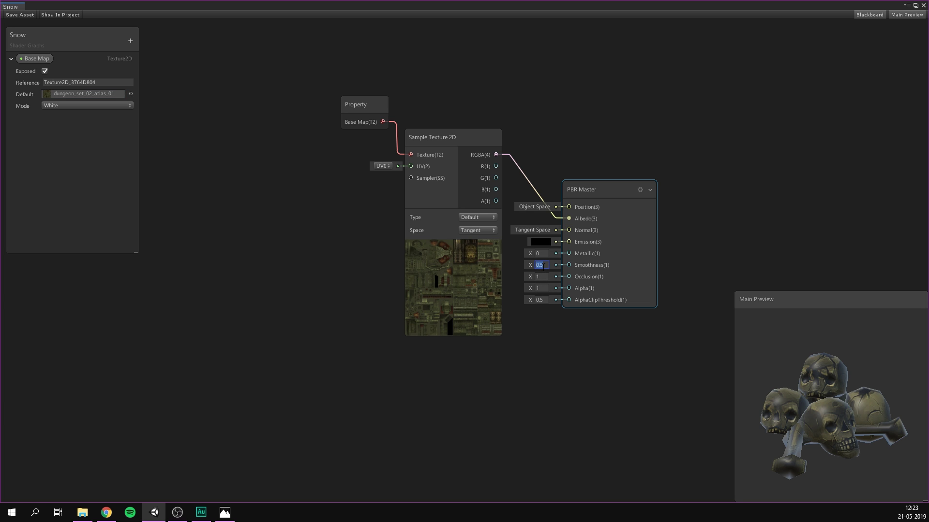
text(0)
click(556, 358)
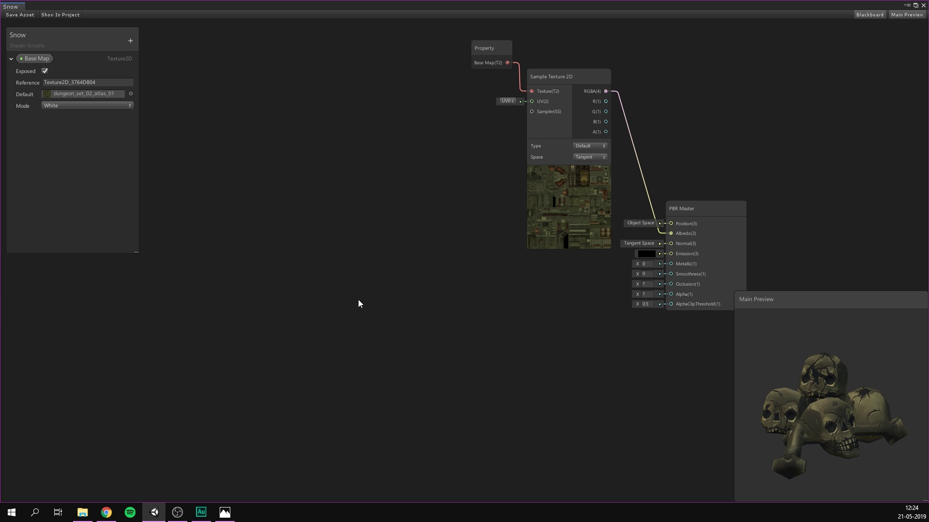
- Add a Normal Vector node and feed its output into a new Dot Product
key(space)
text(norm)
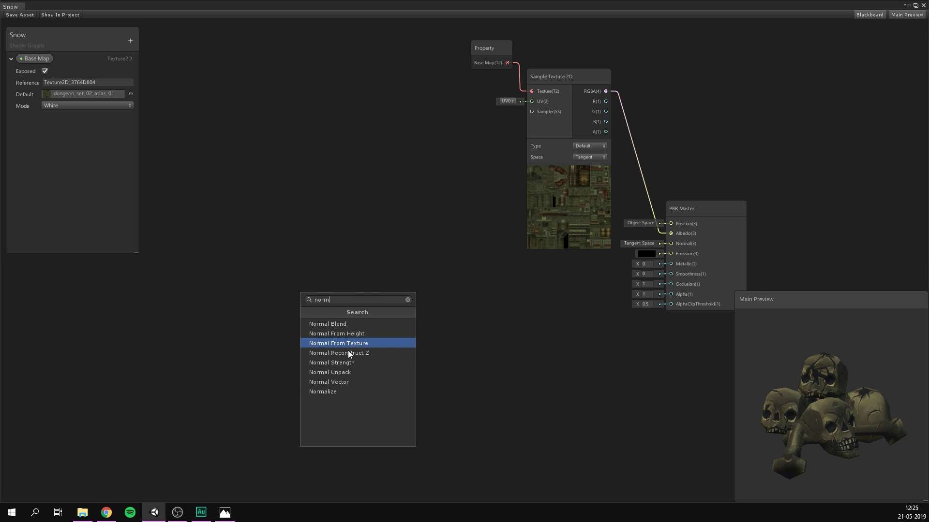
click(344, 382)
drag(410, 320, 410, 262)
middle_drag(501, 285, 497, 227)
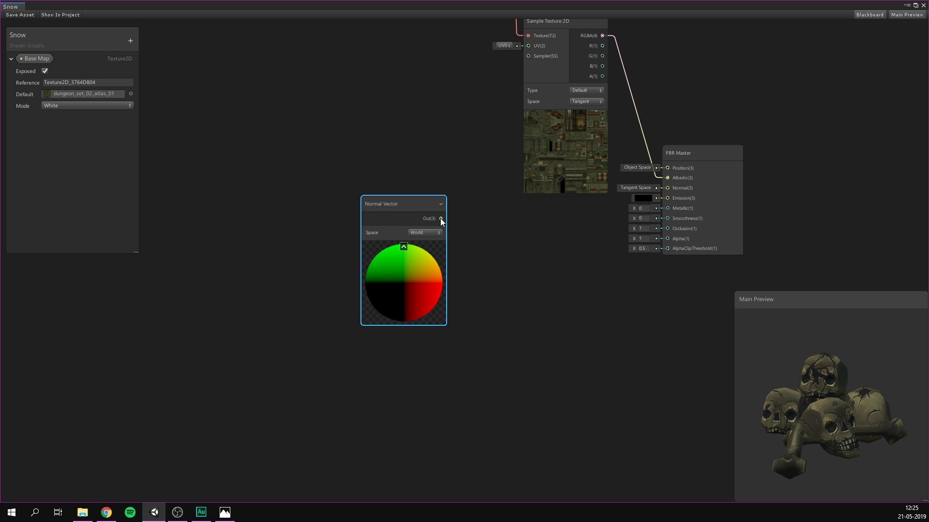
drag(441, 219, 502, 265)
text(dot)
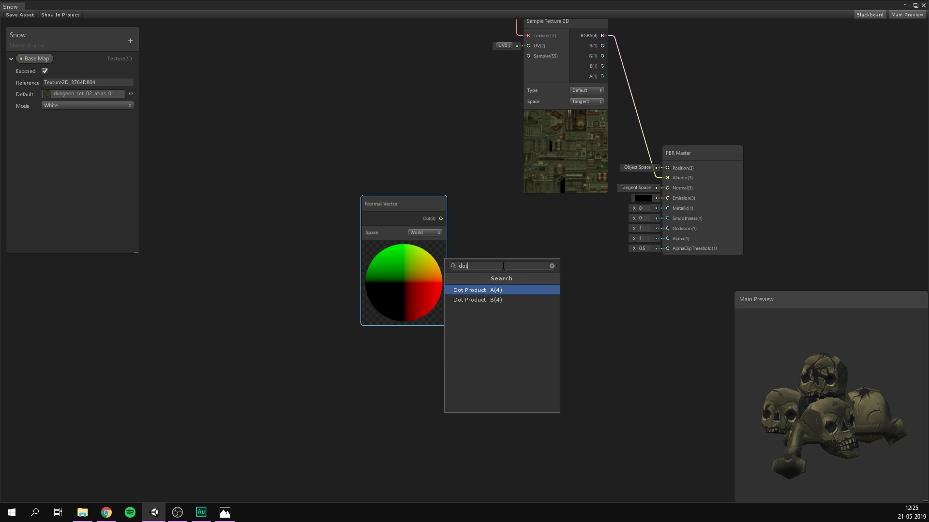
key(Return)
drag(517, 263, 518, 276)
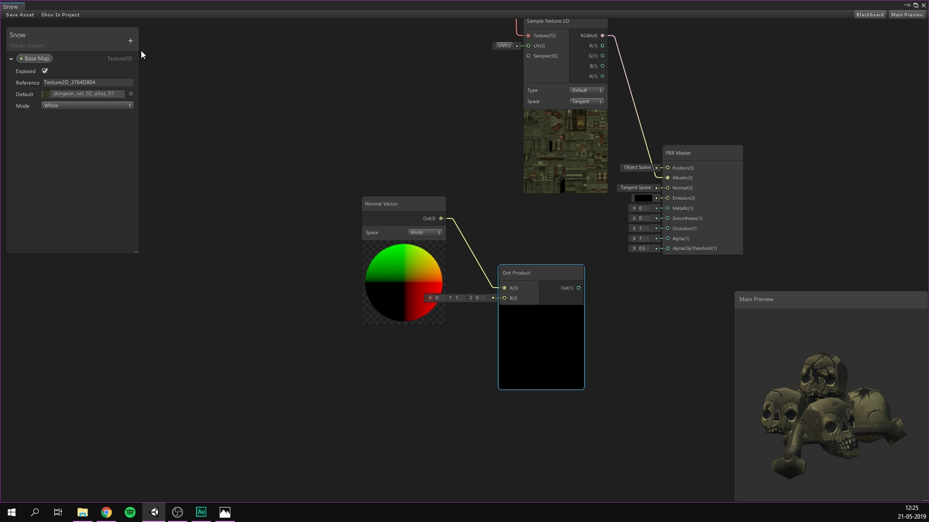
- Create a Vector3 property SnowDirection (0,1,0) and connect it to the Dot Product's B
click(12, 59)
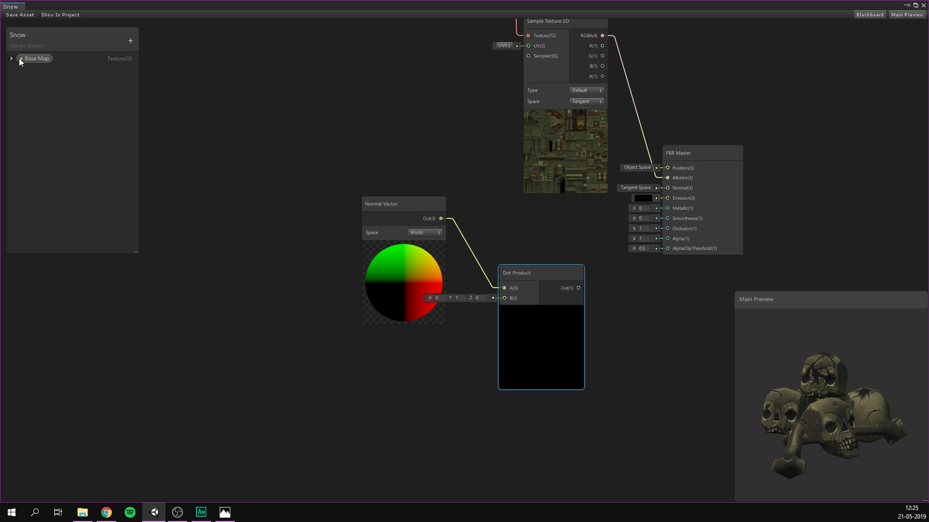
click(126, 43)
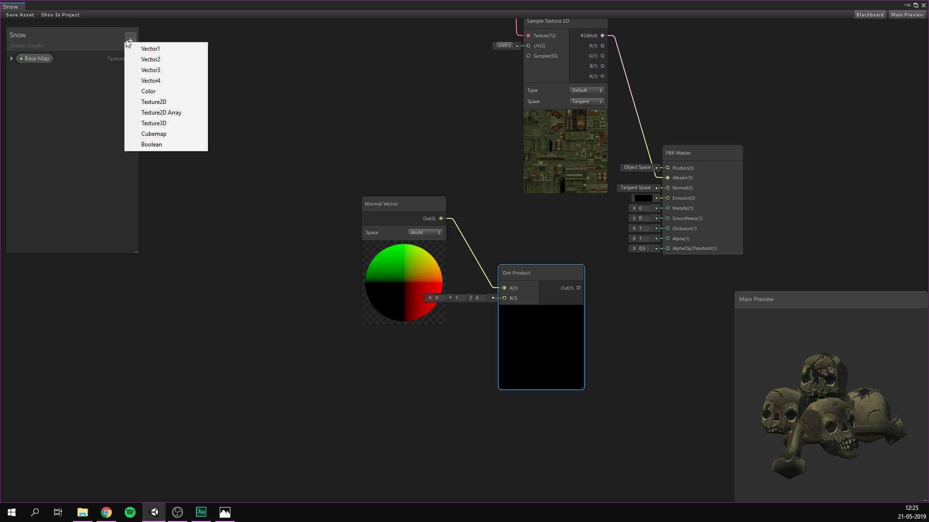
click(164, 70)
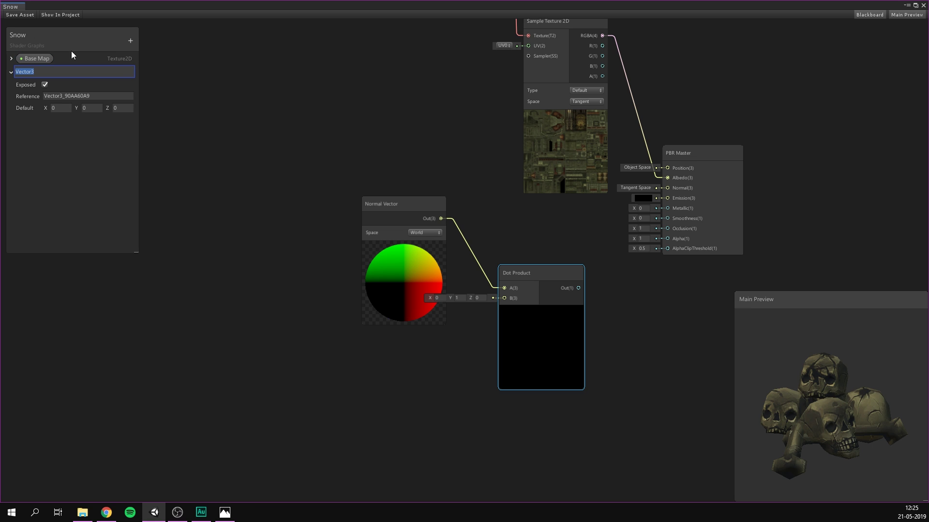
text(SnowDirection)
click(96, 107)
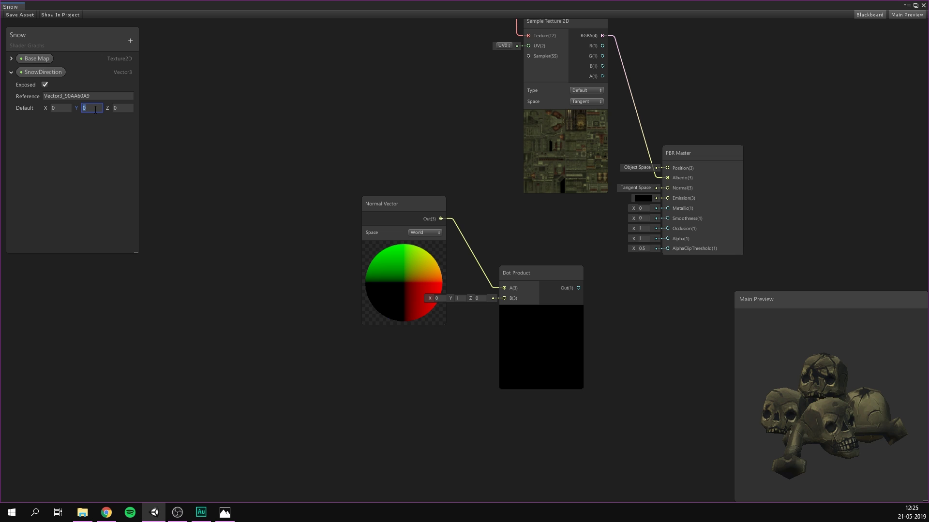
text(1)
drag(43, 72, 341, 369)
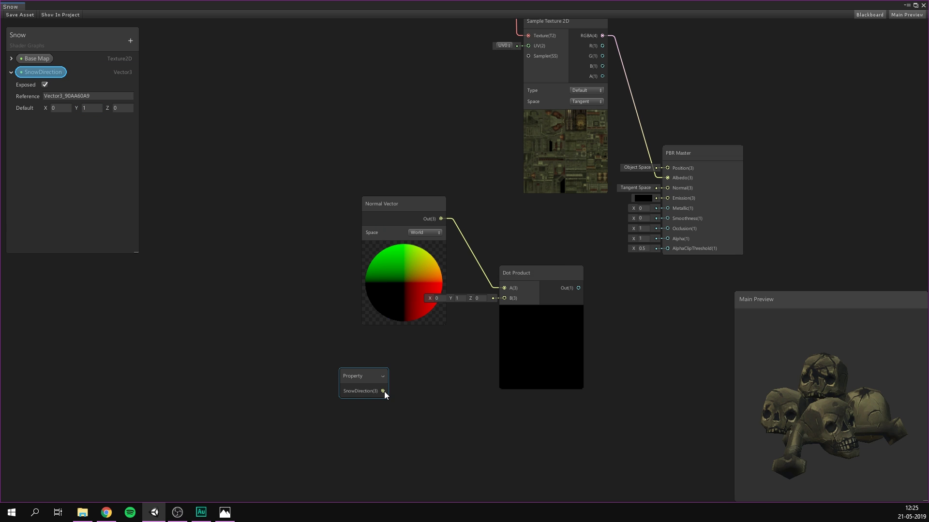
drag(383, 391, 503, 298)
drag(364, 378, 421, 348)
click(541, 385)
drag(515, 279, 388, 284)
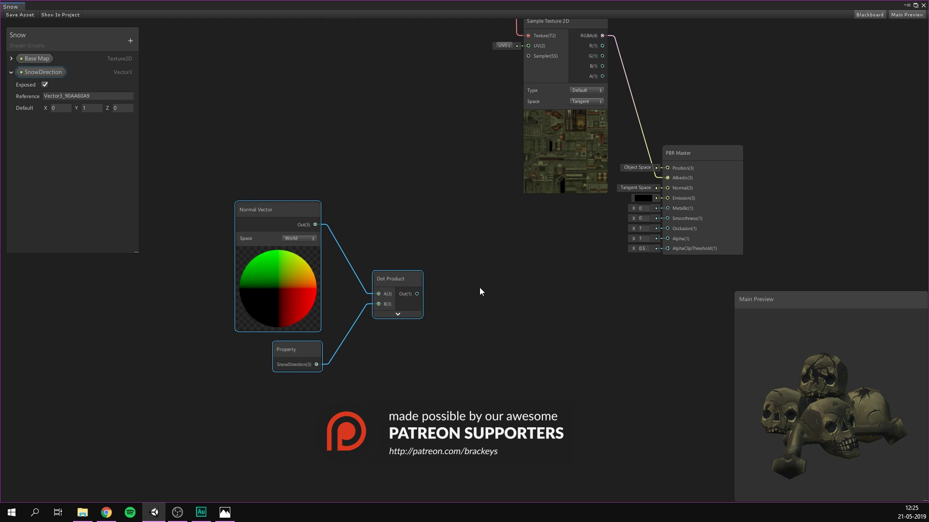
click(480, 287)
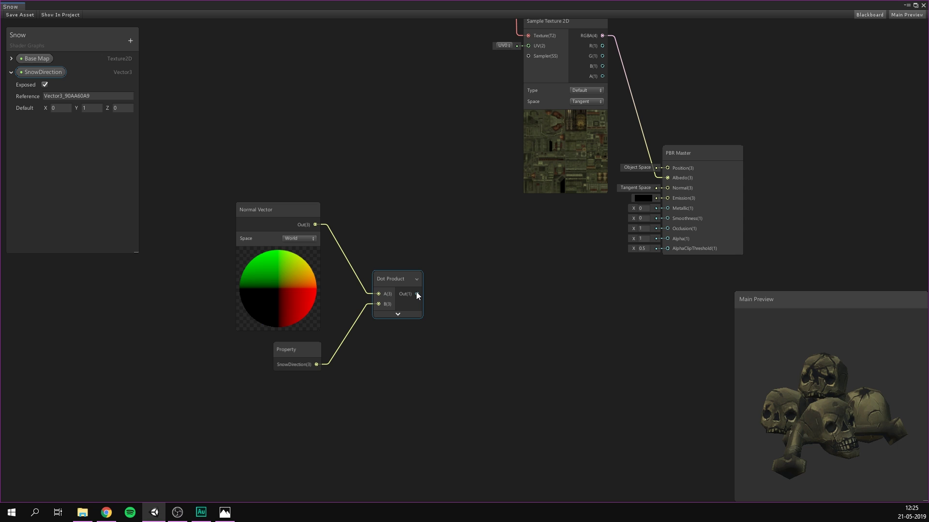
- Clamp the Dot Product output and move the four mask nodes down-left
drag(417, 294, 473, 276)
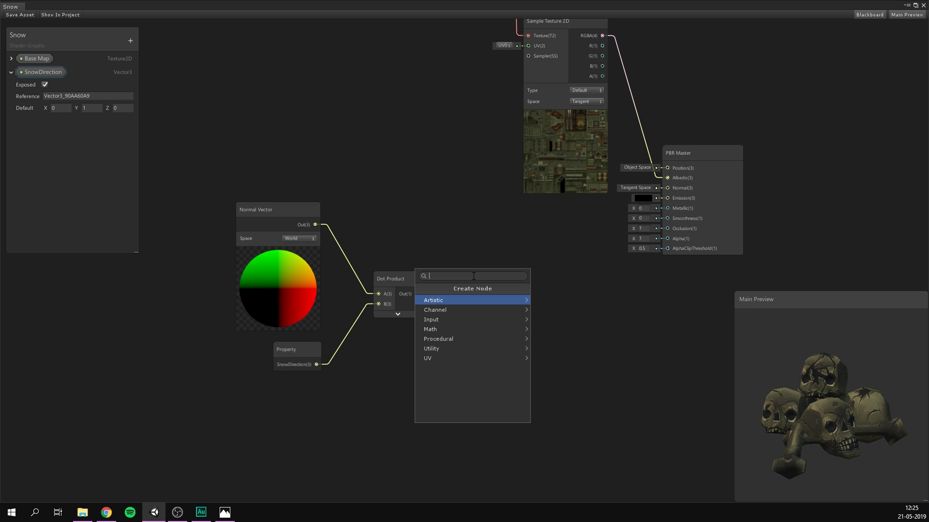
text(cla)
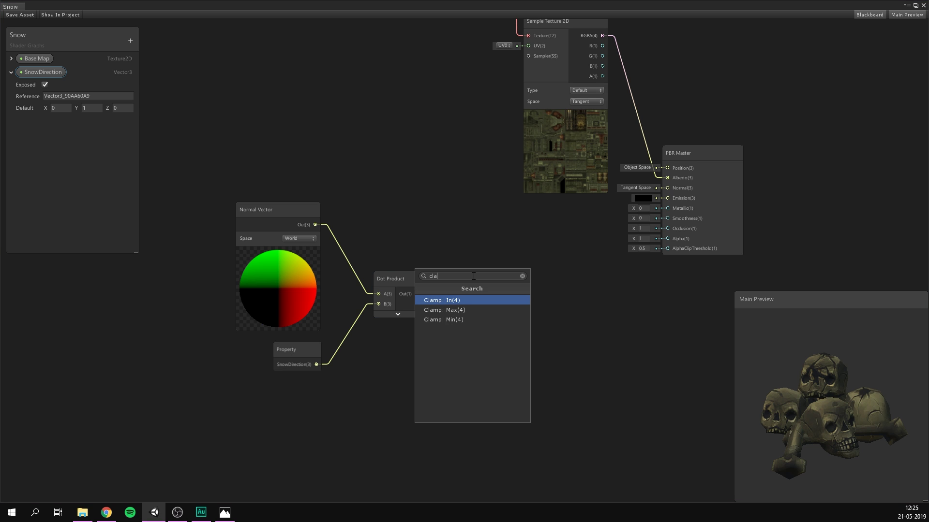
key(Return)
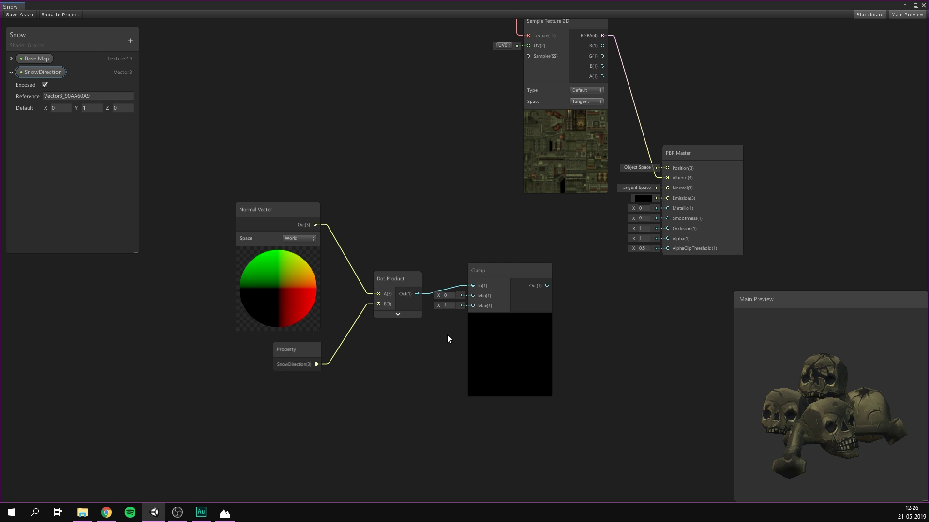
drag(497, 285, 486, 297)
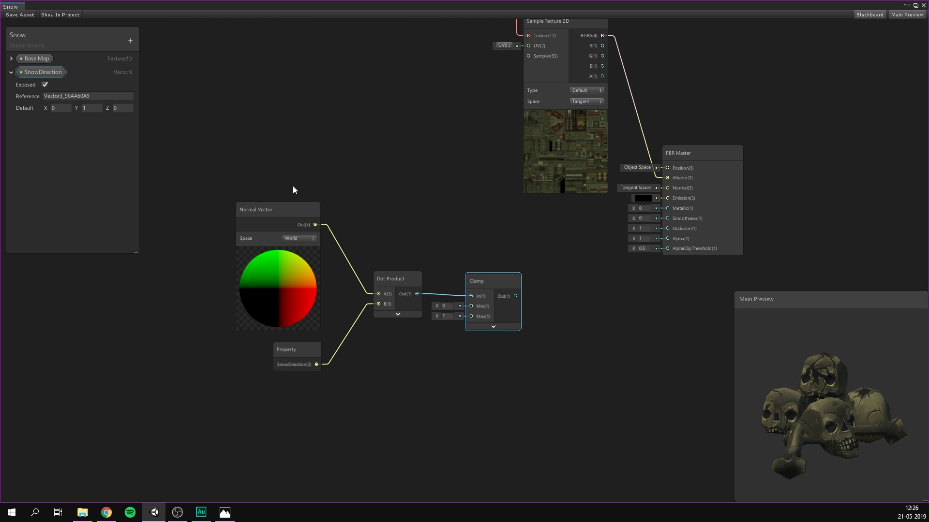
drag(208, 175, 500, 389)
drag(488, 291, 471, 368)
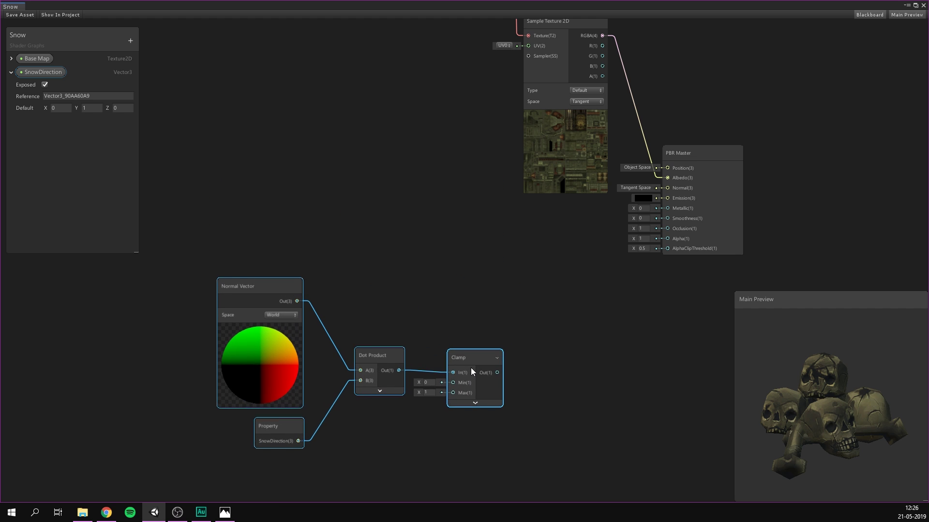
click(330, 229)
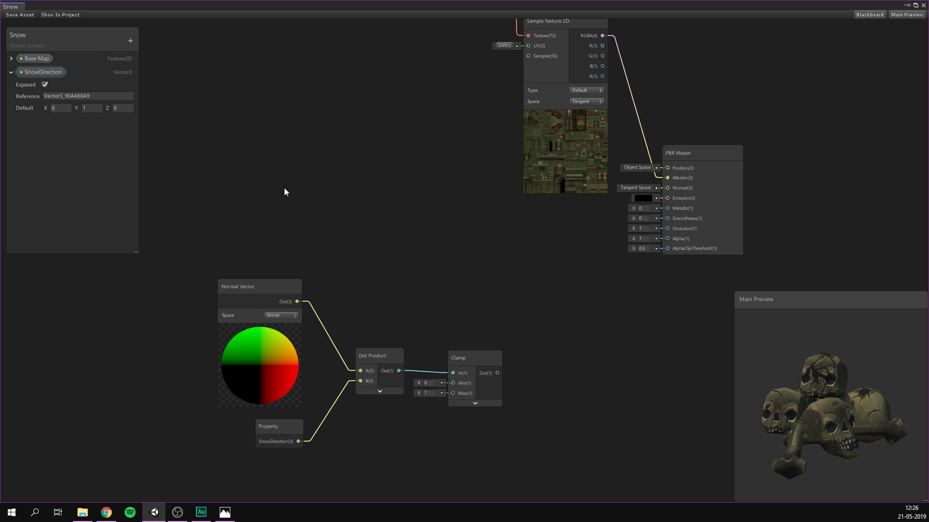
- Add a Simple Noise node with scale 100
key(space)
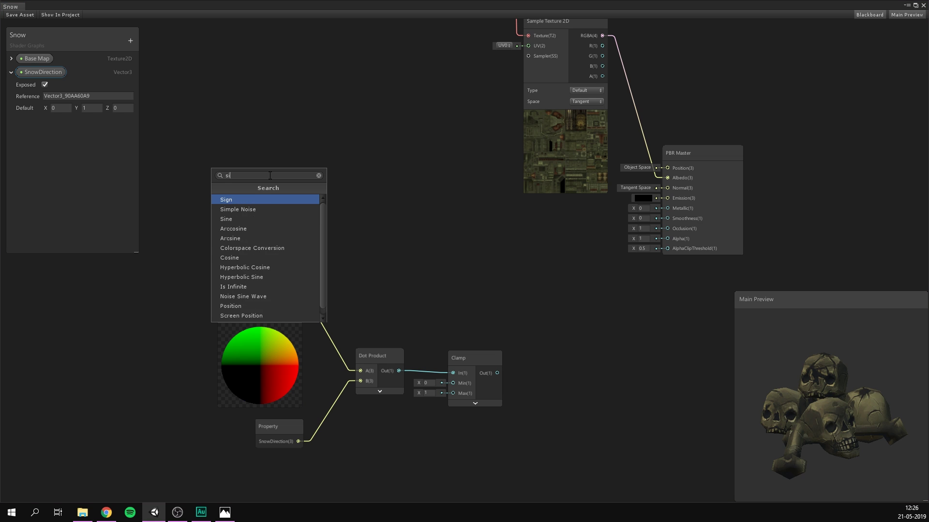
text(simple)
key(Return)
drag(310, 230, 265, 169)
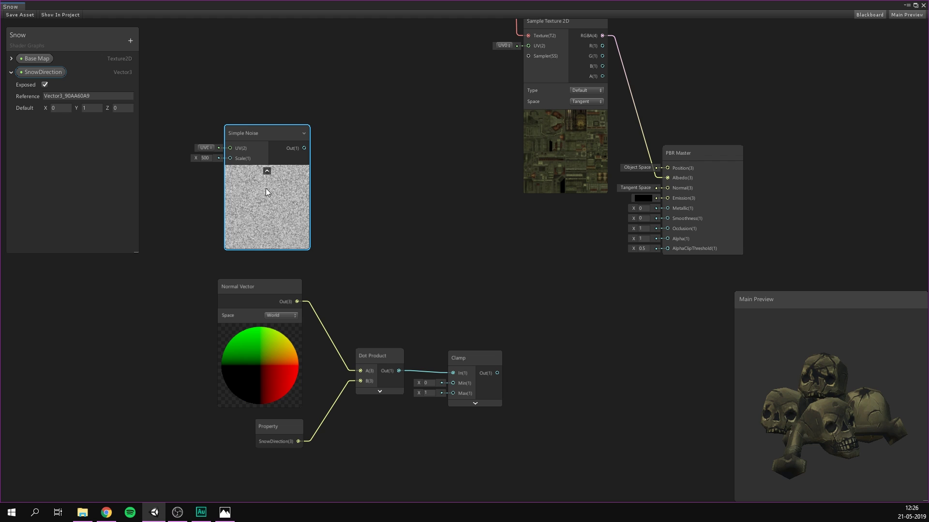
click(207, 158)
text(100)
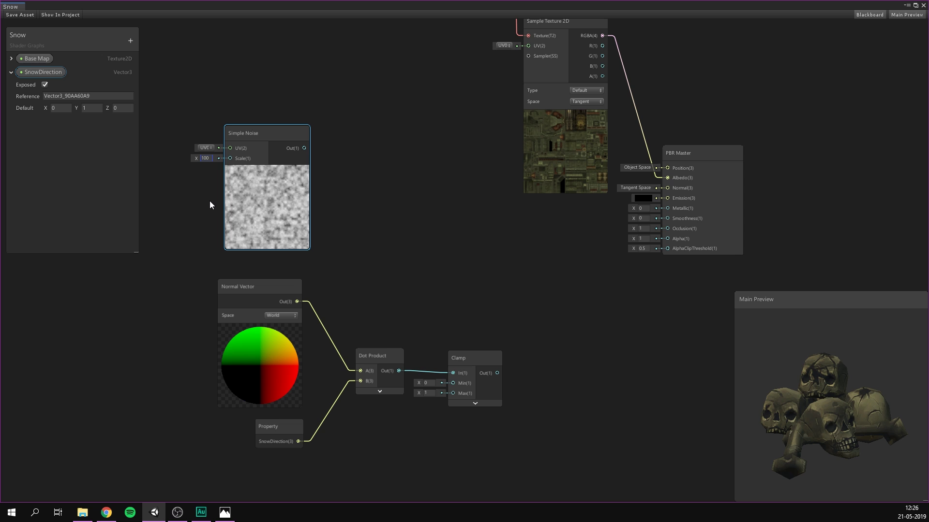
- Remap the noise output from input 0–1 to output 0.5–1
drag(304, 148, 293, 165)
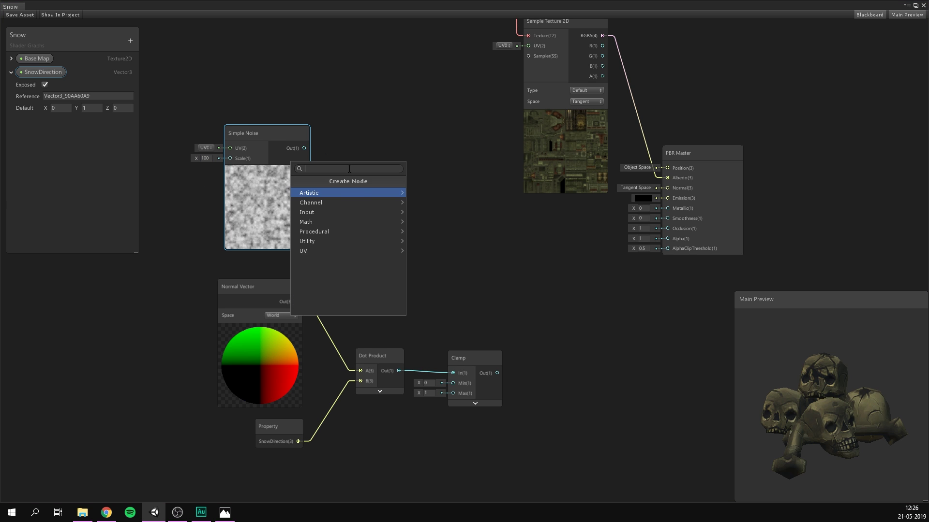
text(rem)
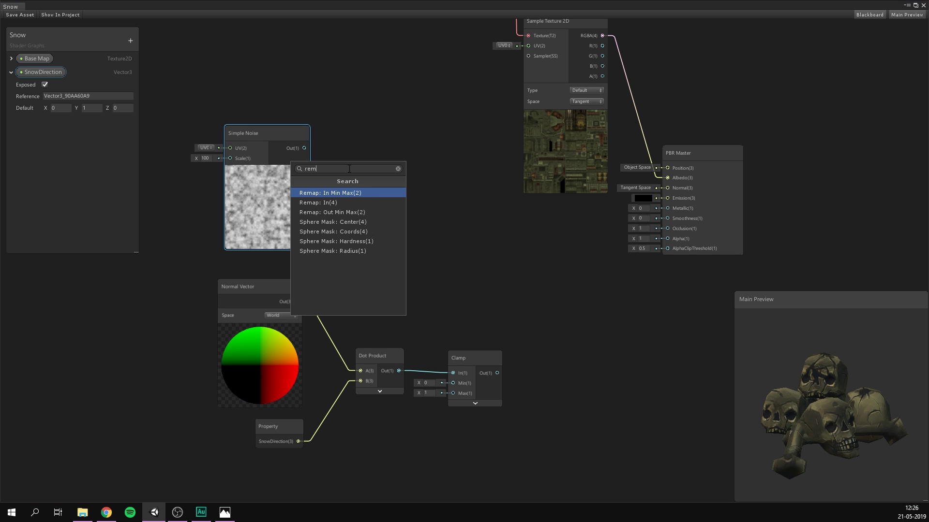
key(Return)
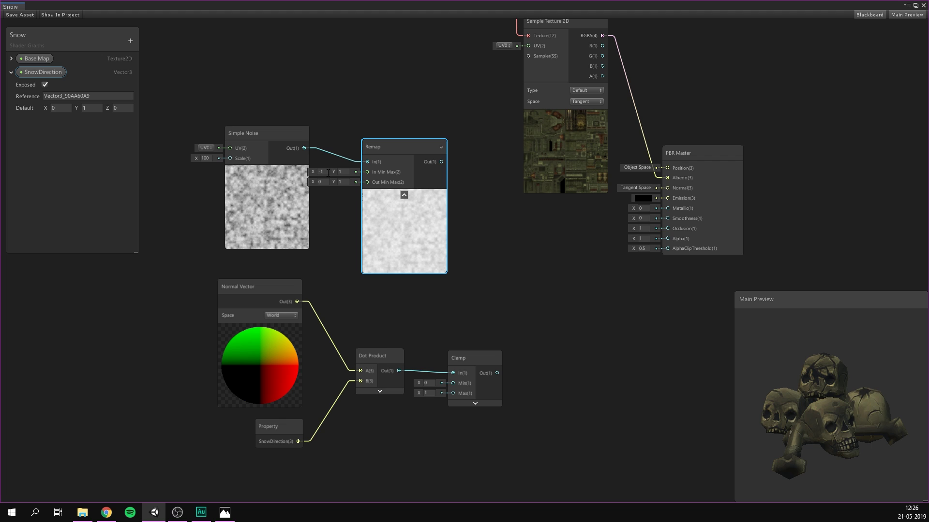
click(328, 172)
text(0)
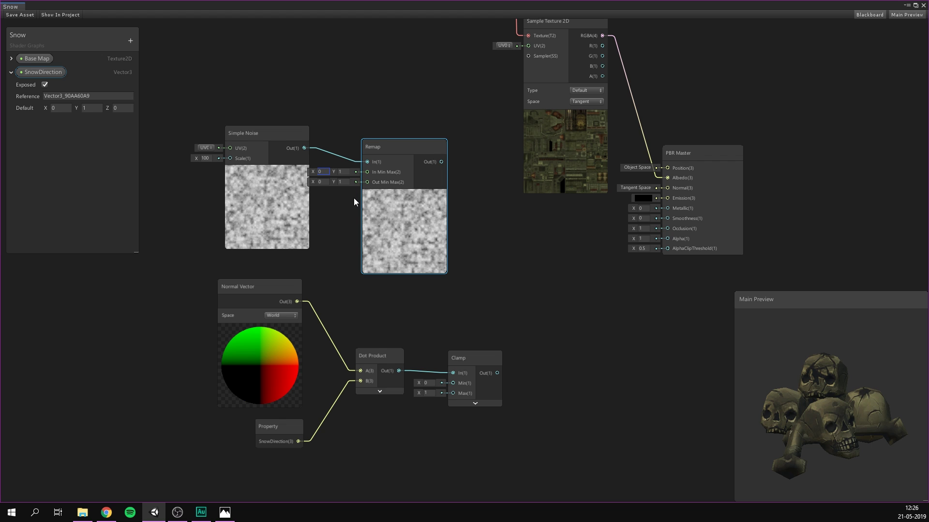
click(322, 181)
text(0.5)
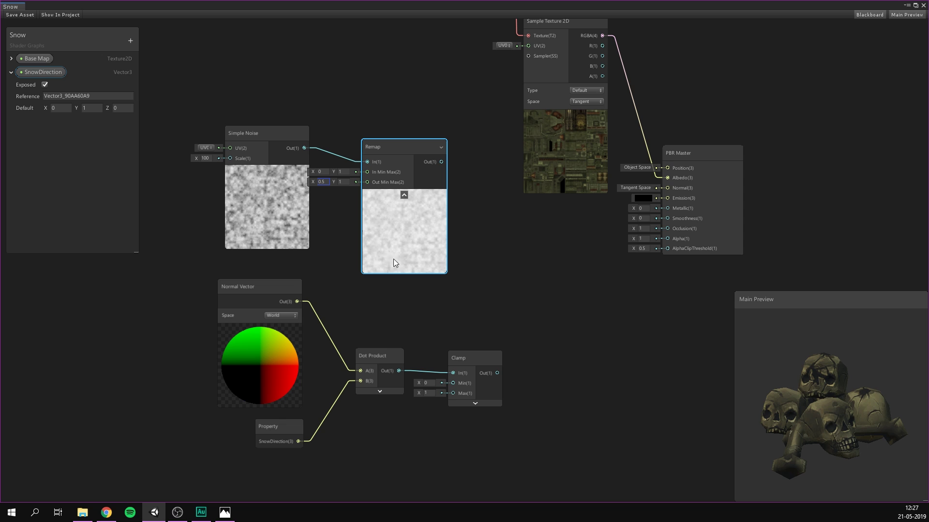
drag(428, 228, 431, 219)
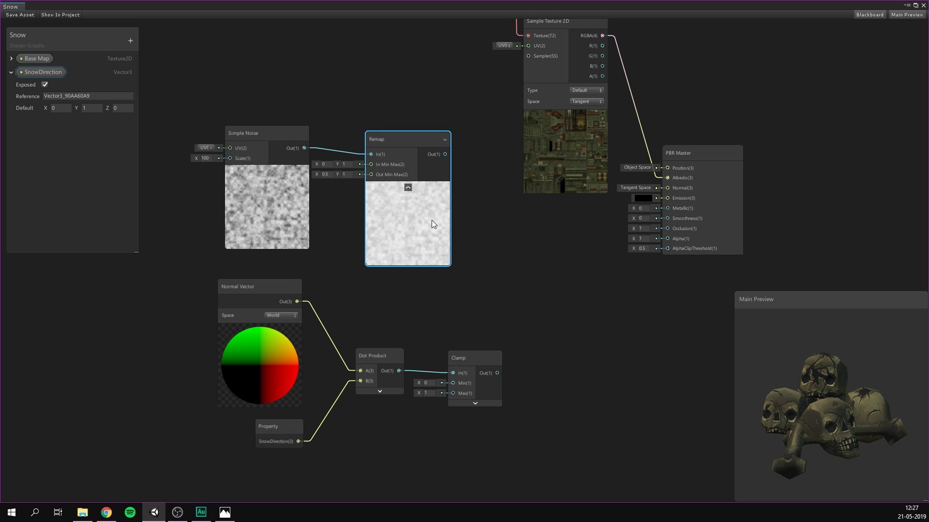
- Multiply the remapped noise by the clamped snow mask
drag(446, 154, 522, 273)
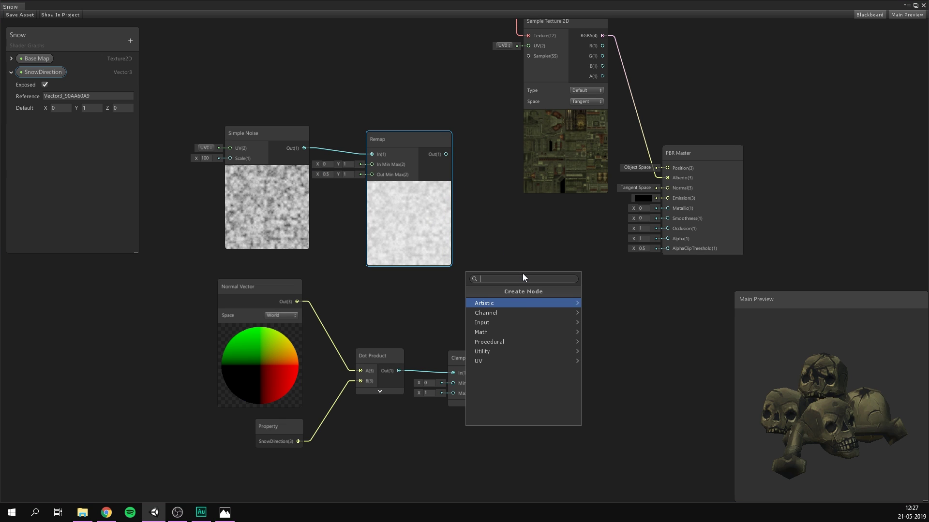
text(multiply)
key(Return)
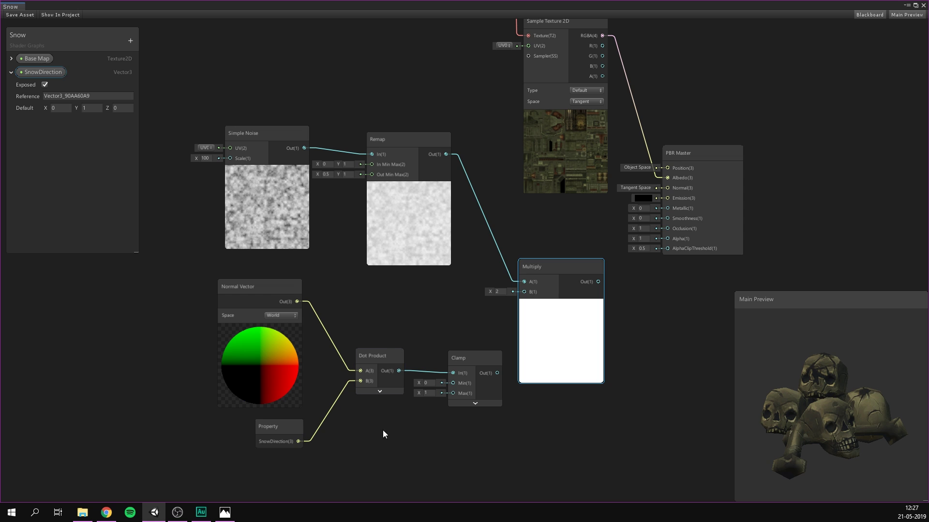
drag(497, 373, 555, 257)
click(561, 305)
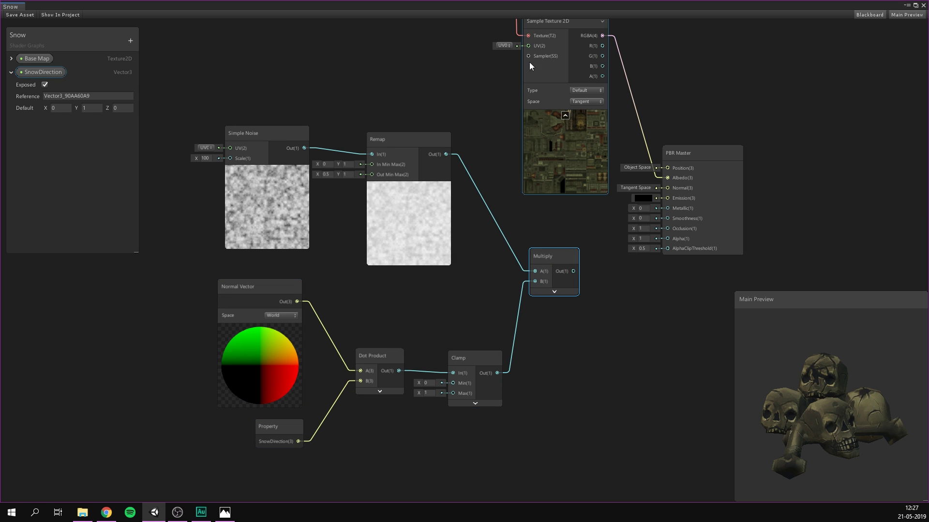
middle_drag(369, 91, 383, 92)
middle_drag(576, 316, 565, 343)
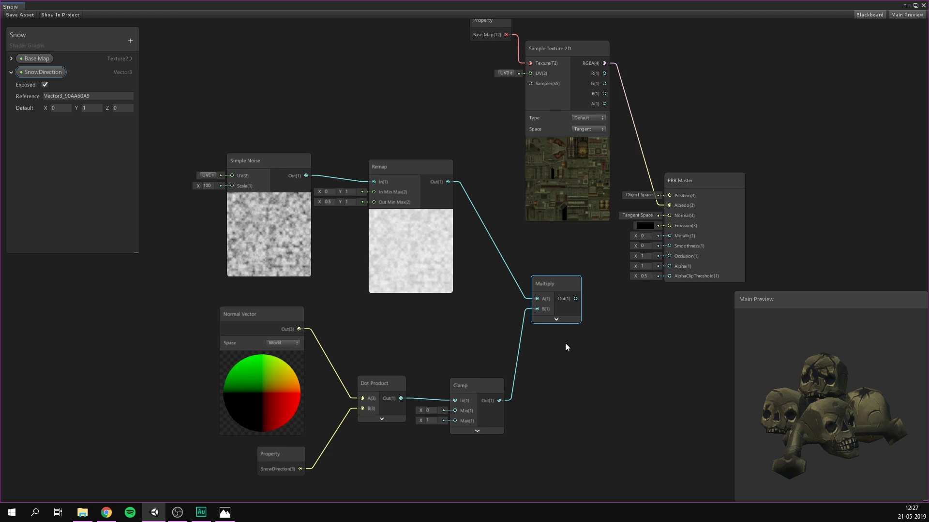
scroll(565, 344, down, 1)
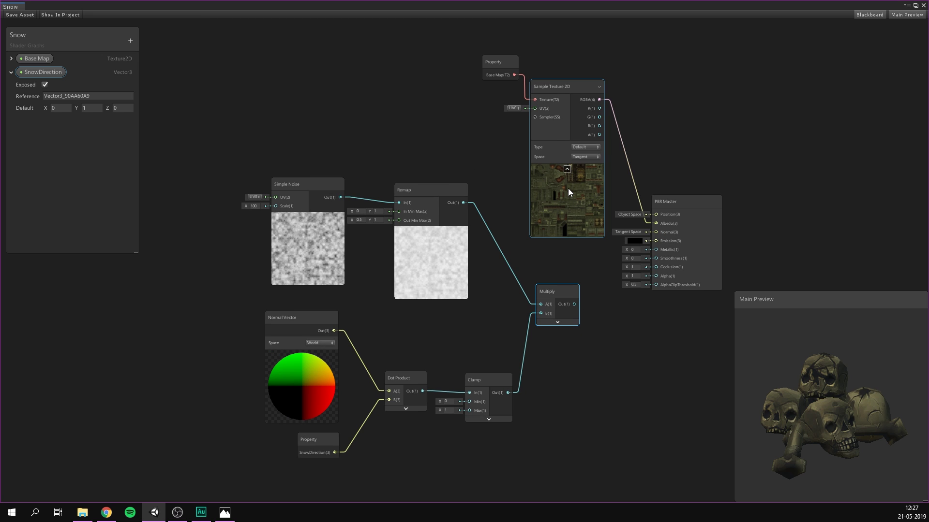
middle_drag(488, 203, 510, 170)
- Add the snow mask result to the Base Map colour and feed the sum into Albedo
drag(296, 185, 529, 419)
drag(574, 269, 488, 277)
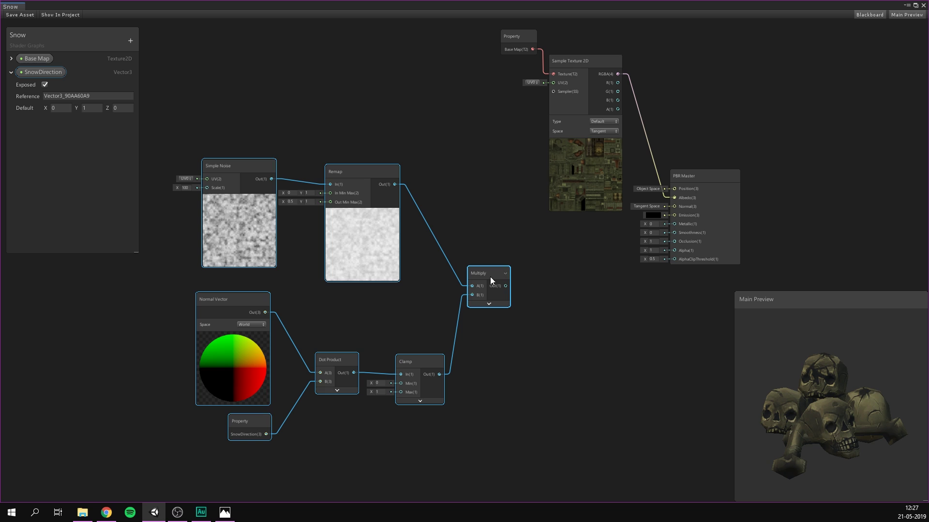
click(469, 38)
drag(467, 36, 481, 165)
drag(541, 137, 568, 208)
text(add)
click(541, 239)
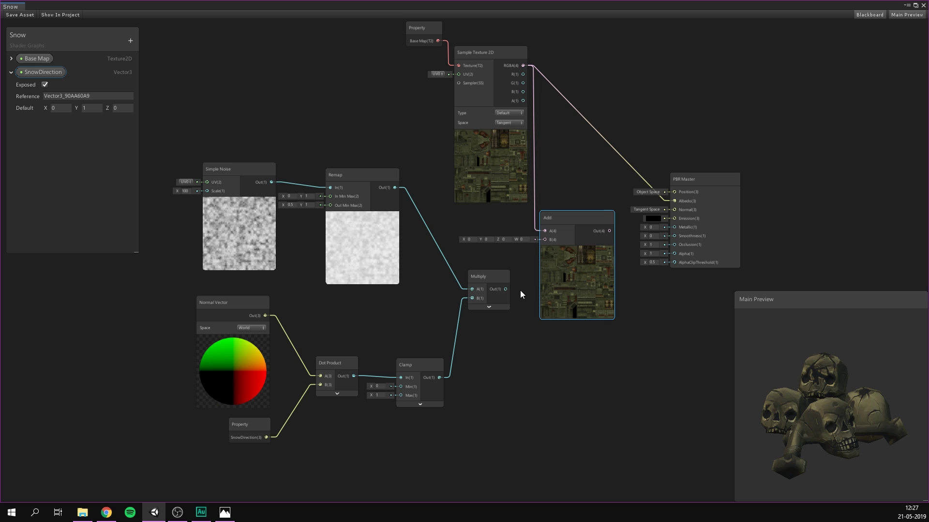
drag(506, 289, 542, 242)
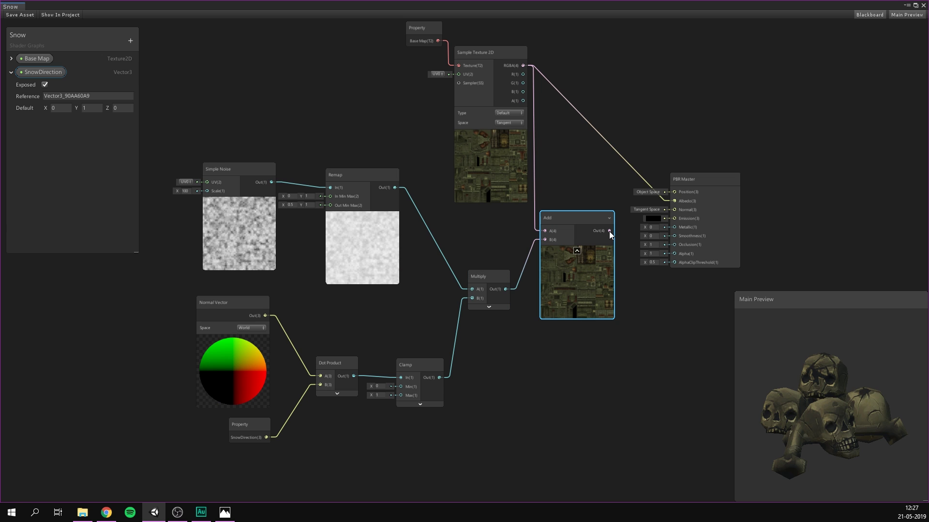
drag(610, 231, 669, 200)
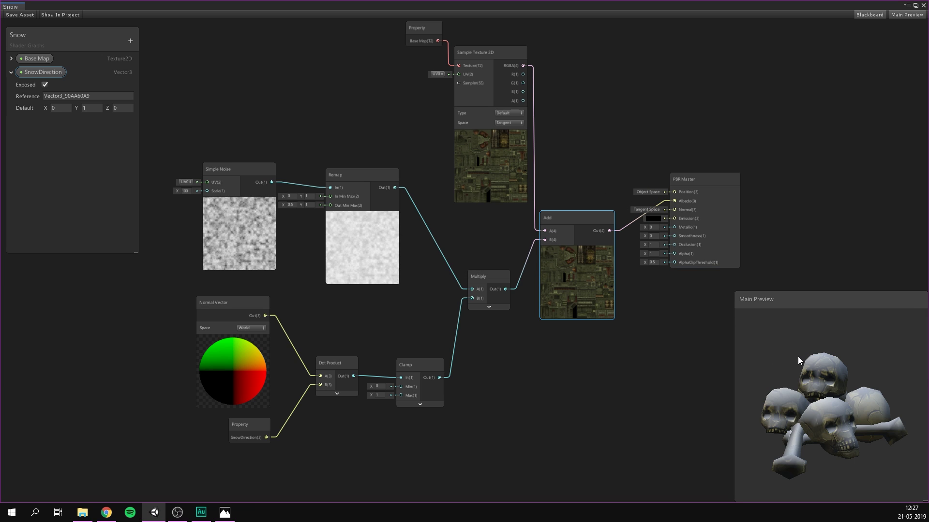
- Set the Simple Noise scale to 10000 and save the Snow graph
drag(794, 359, 793, 359)
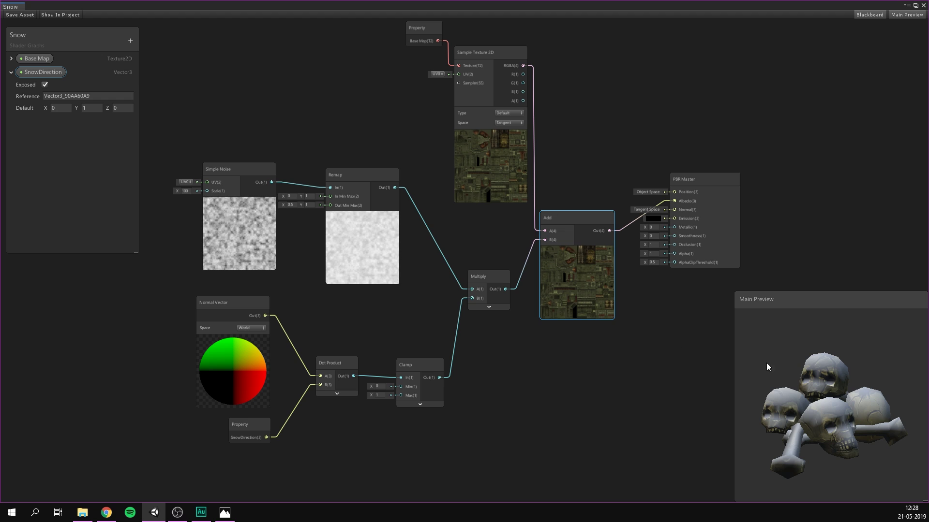
click(187, 192)
text(00)
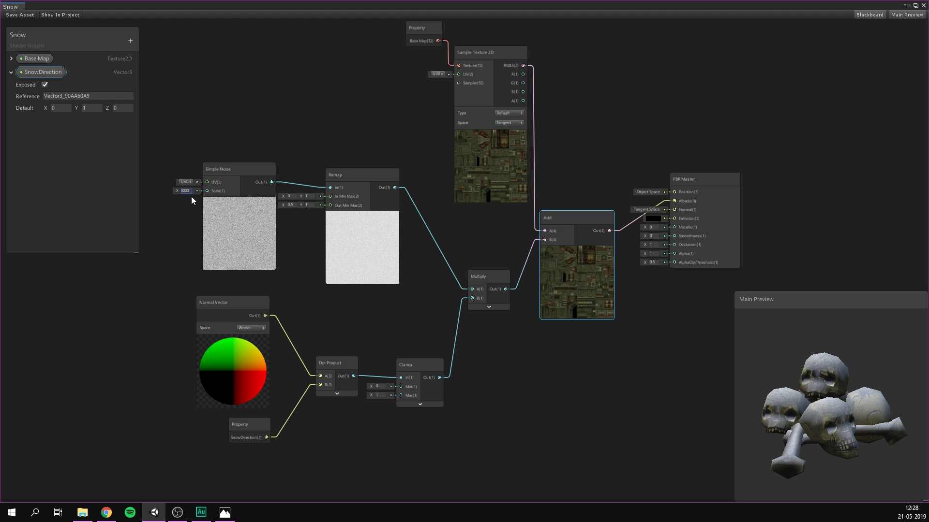
key(Return)
click(26, 15)
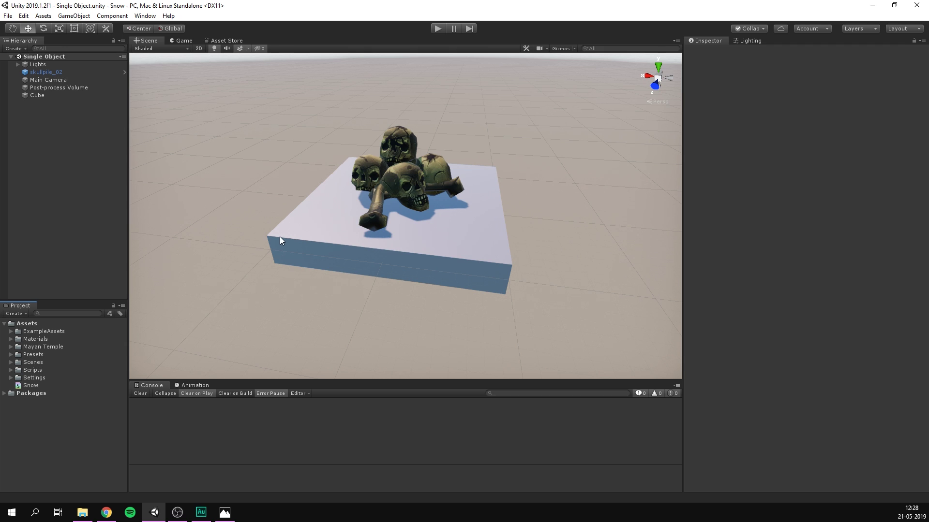
- Assign Shader Graphs > Snow to the Skullpile material, then reopen the Snow graph
click(10, 339)
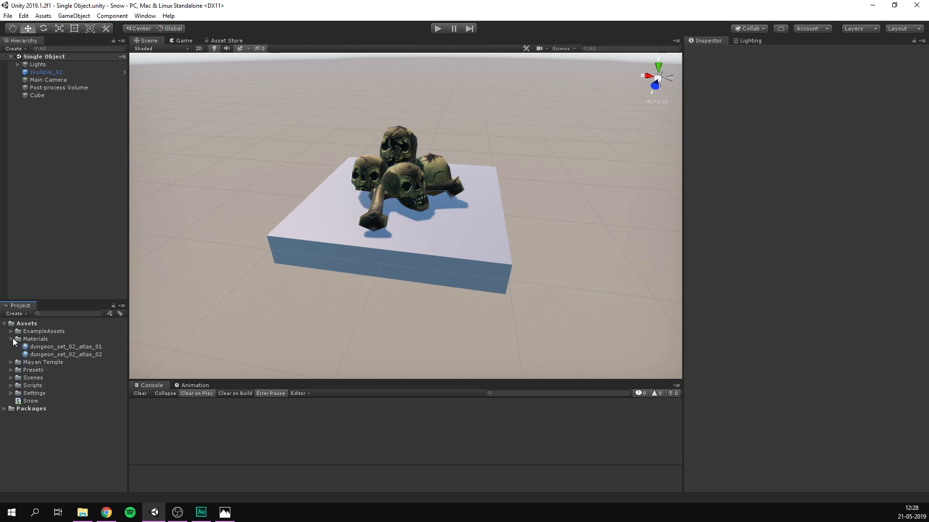
click(42, 385)
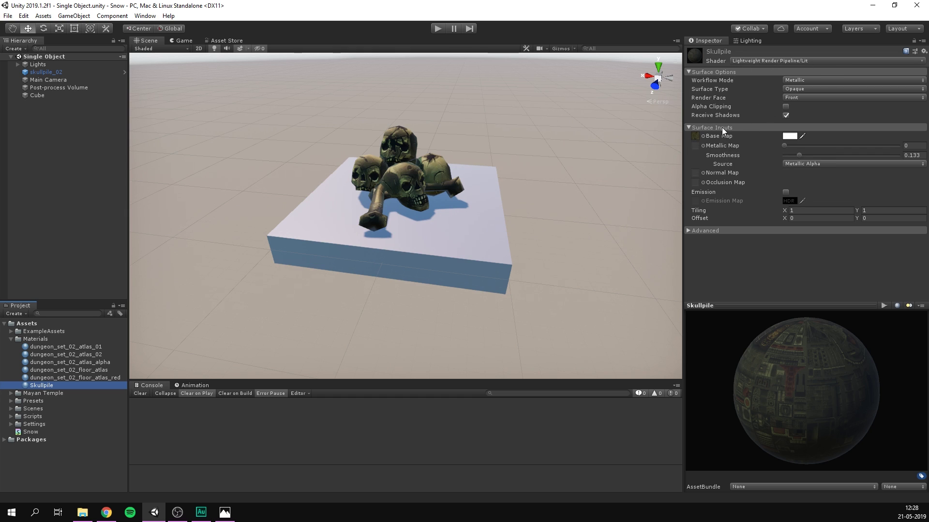
click(749, 60)
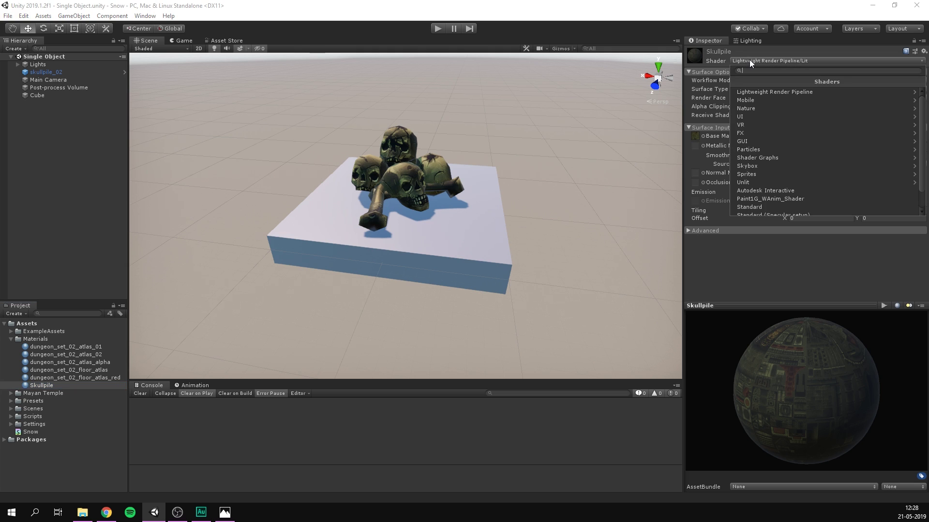
click(763, 158)
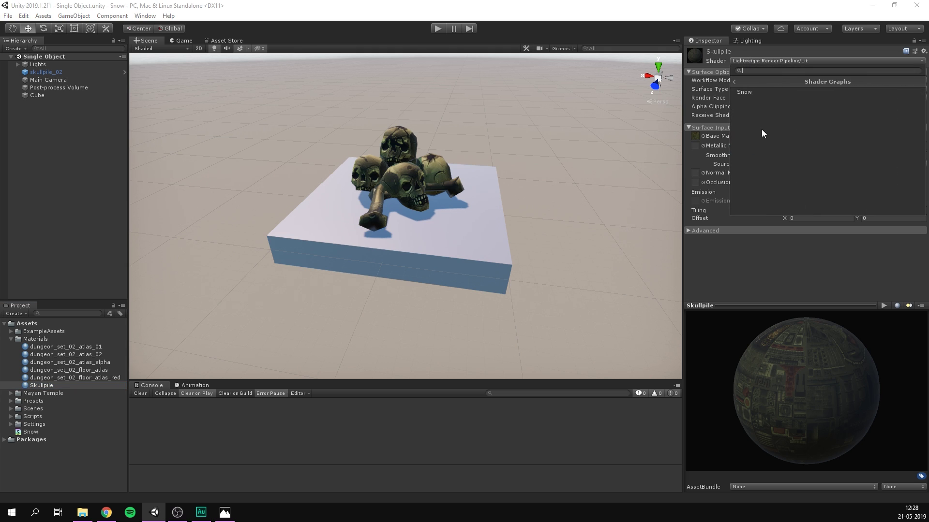
click(751, 93)
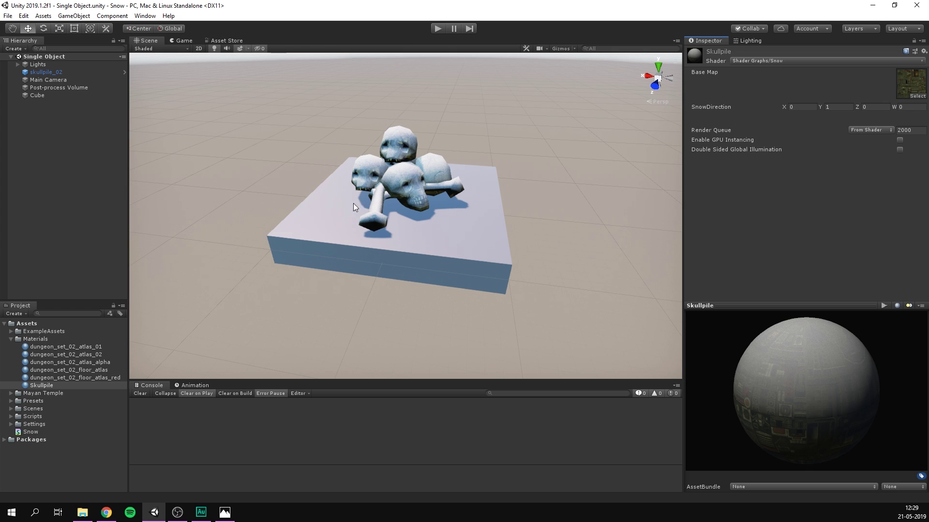
double_click(44, 431)
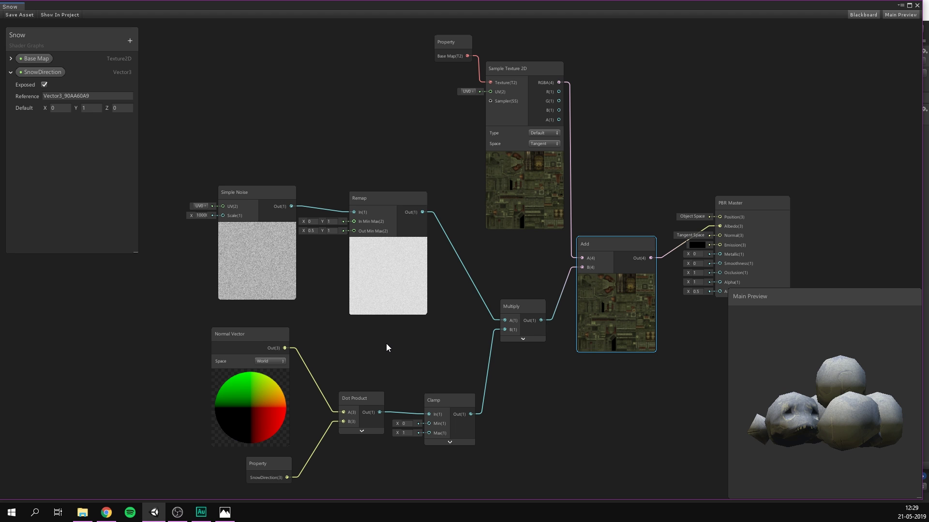
- Shift the normal, SnowDirection, dot product and clamp nodes left to make room
middle_drag(387, 340, 517, 242)
drag(322, 273, 585, 395)
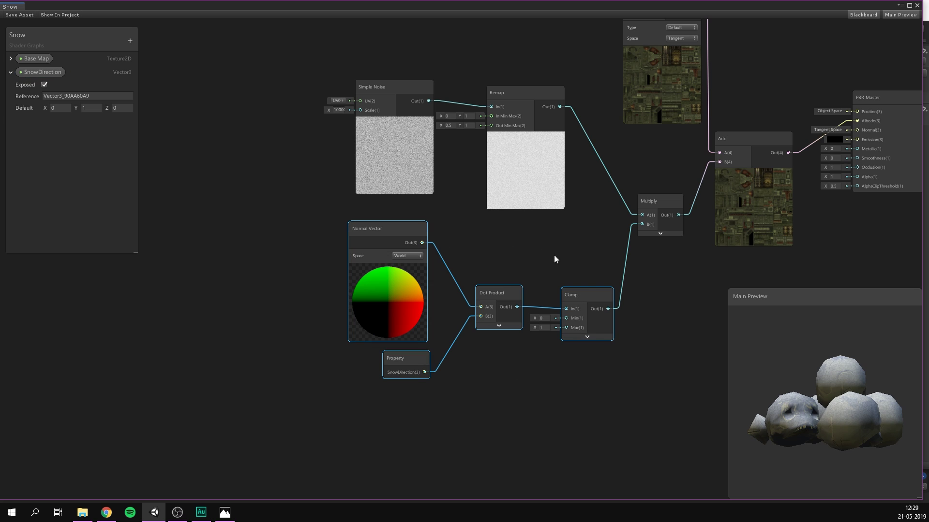
drag(586, 294, 465, 296)
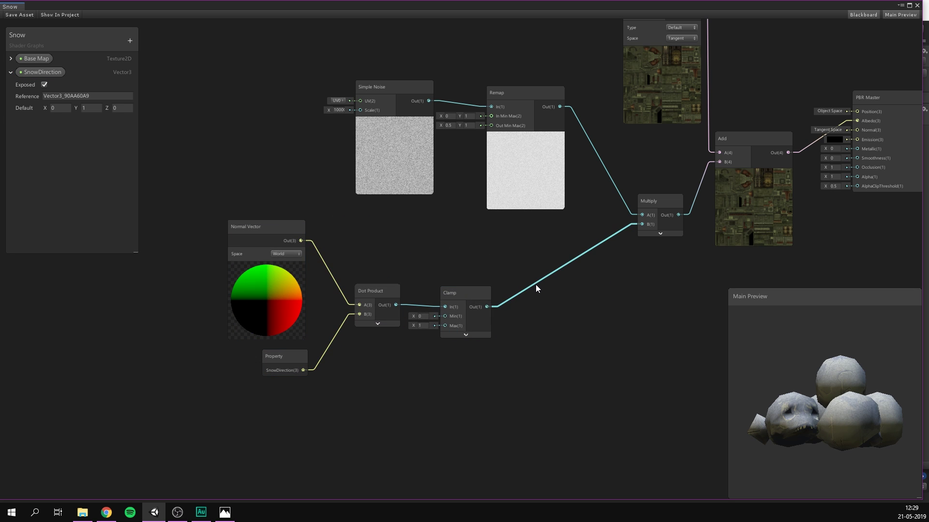
- Insert a Multiply of about 0.39 between the Clamp and the noise Multiply's B input
drag(535, 283, 572, 306)
text(mul)
key(Down)
key(Return)
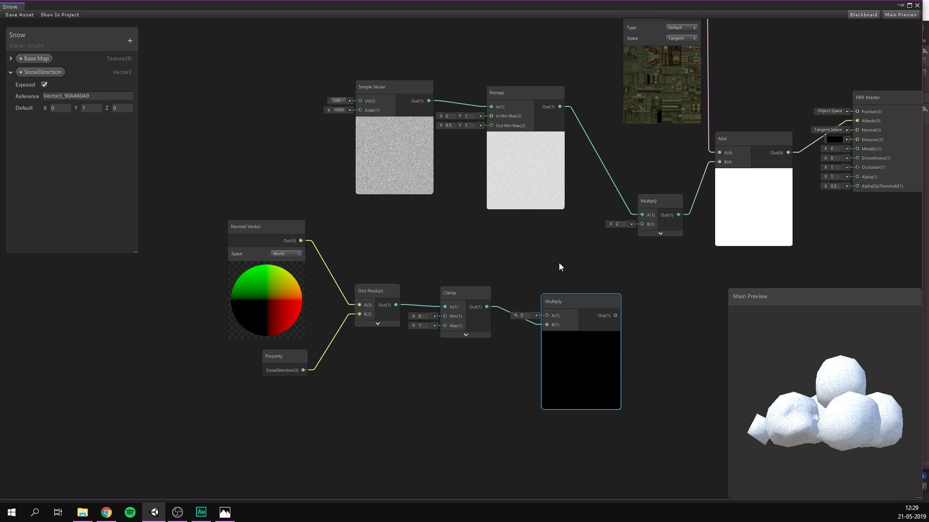
drag(514, 315, 516, 317)
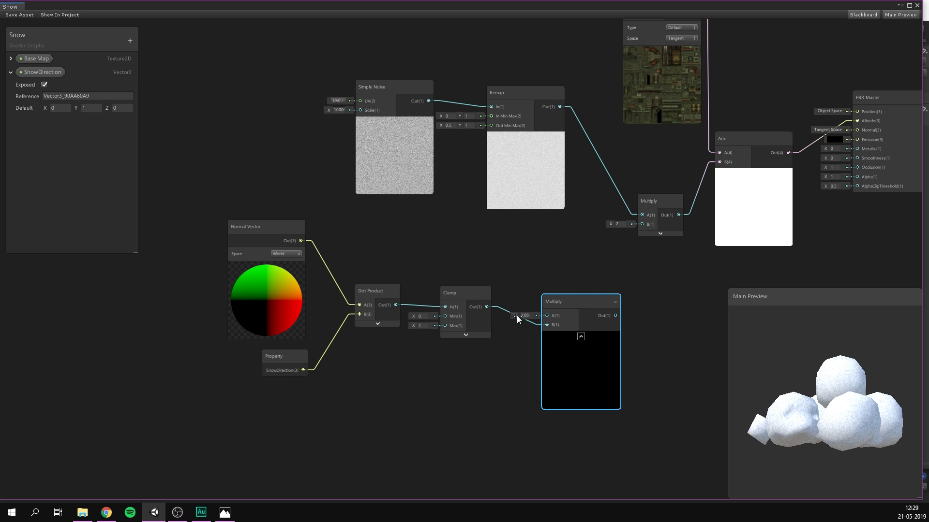
drag(616, 315, 642, 225)
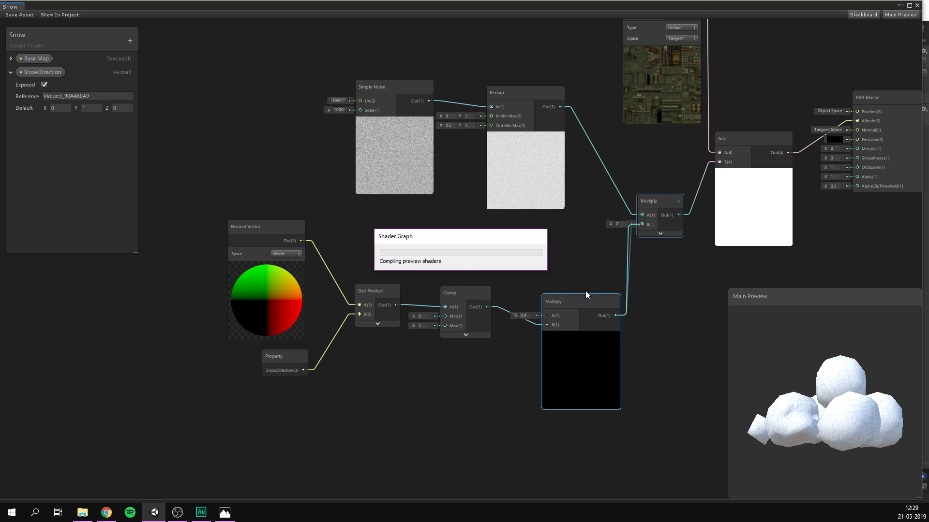
mouse_move(519, 320)
mouse_down()
mouse_move(508, 317)
mouse_move(528, 317)
mouse_move(518, 316)
mouse_up()
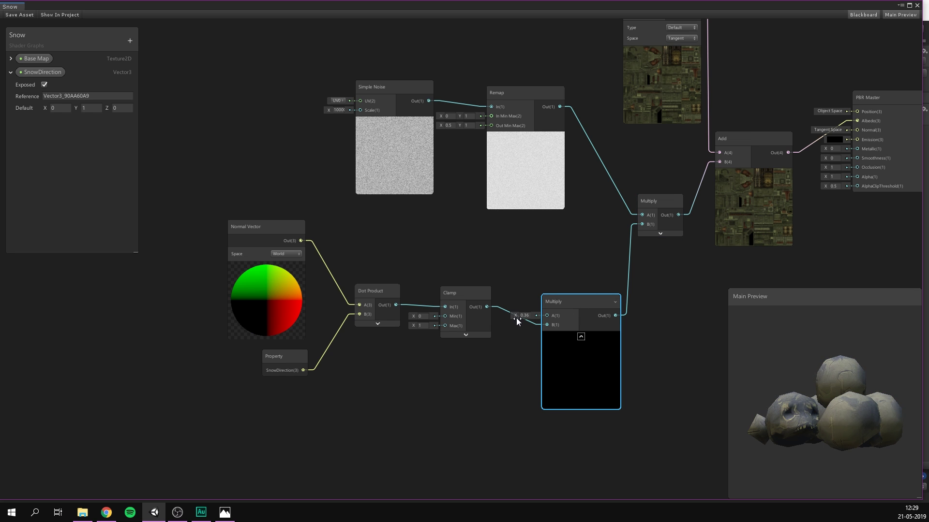
- Add a Vector1 property named SnowOpacity in Slider mode with default 0.5
click(11, 72)
click(130, 41)
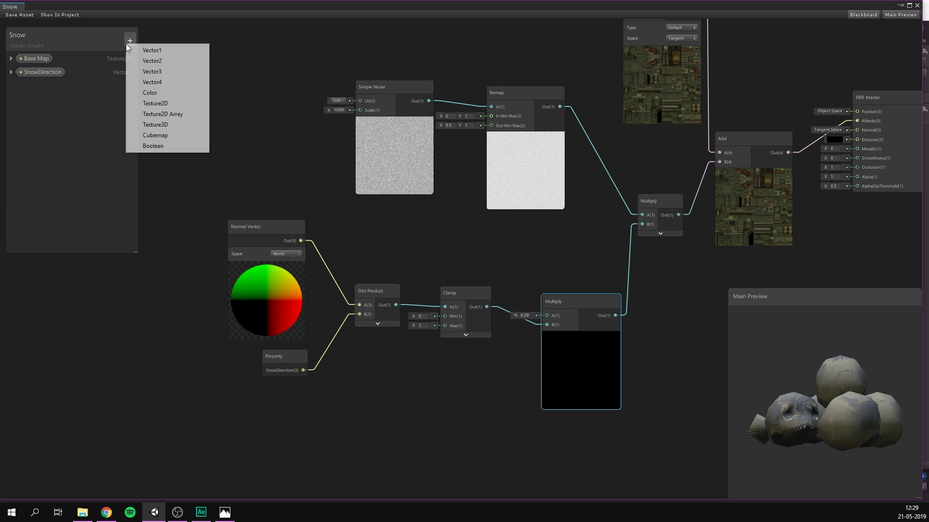
click(150, 51)
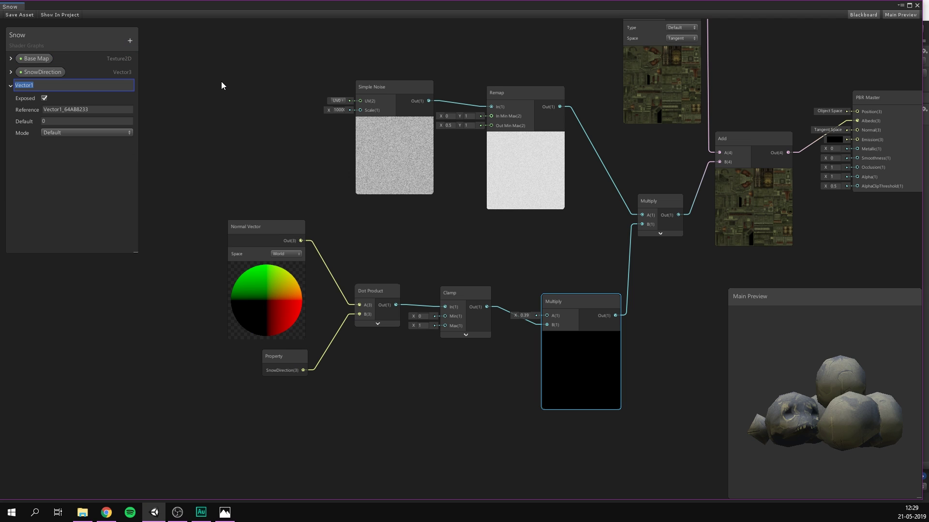
text(SnowOpacity)
key(Return)
click(48, 132)
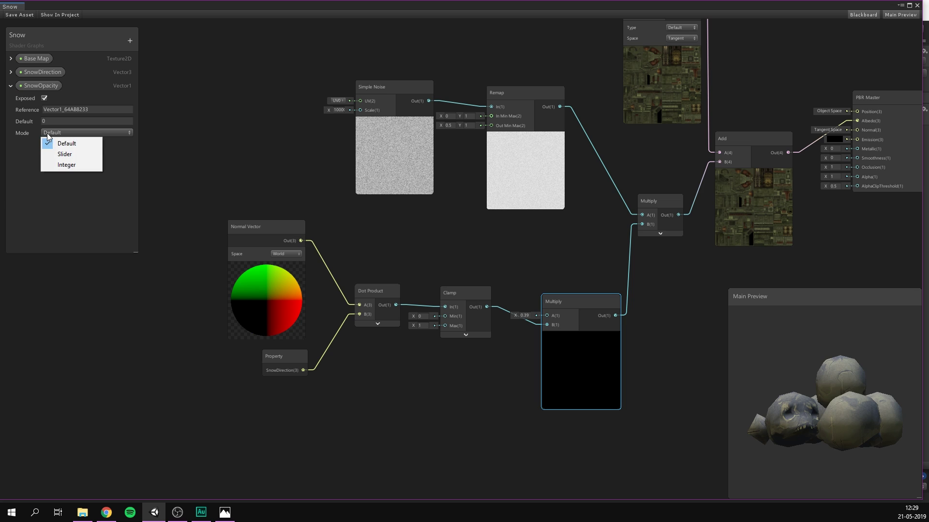
click(65, 155)
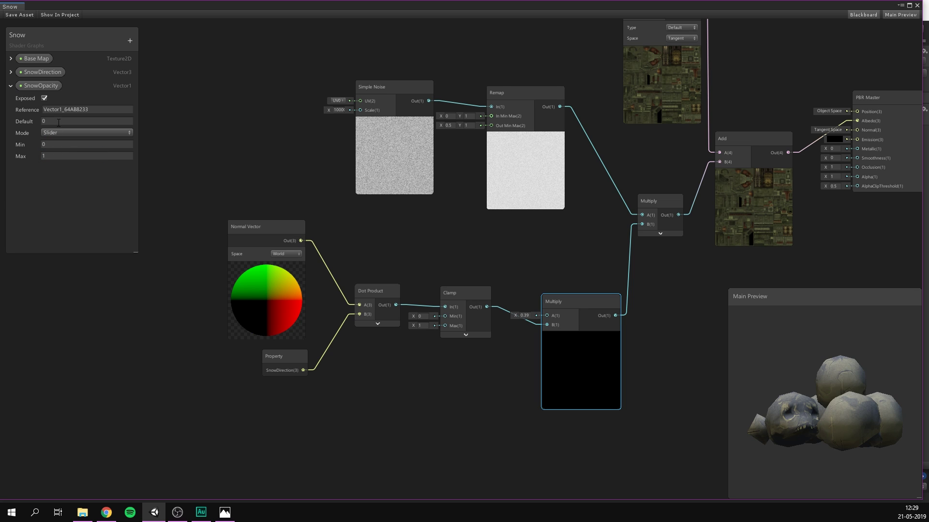
click(59, 122)
text(0.5)
- Feed a SnowOpacity node into the snow Multiply, tidy the lower nodes, and save the graph
drag(40, 86, 463, 266)
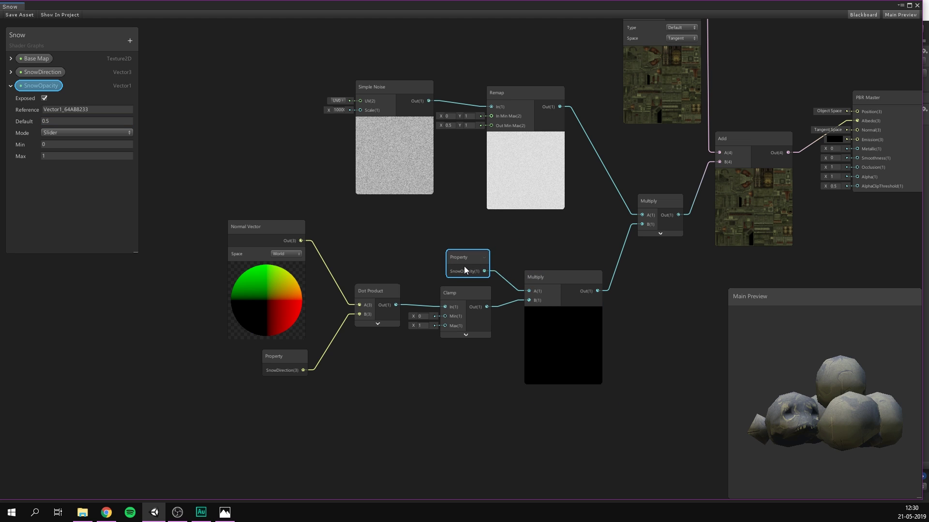
click(505, 242)
click(559, 308)
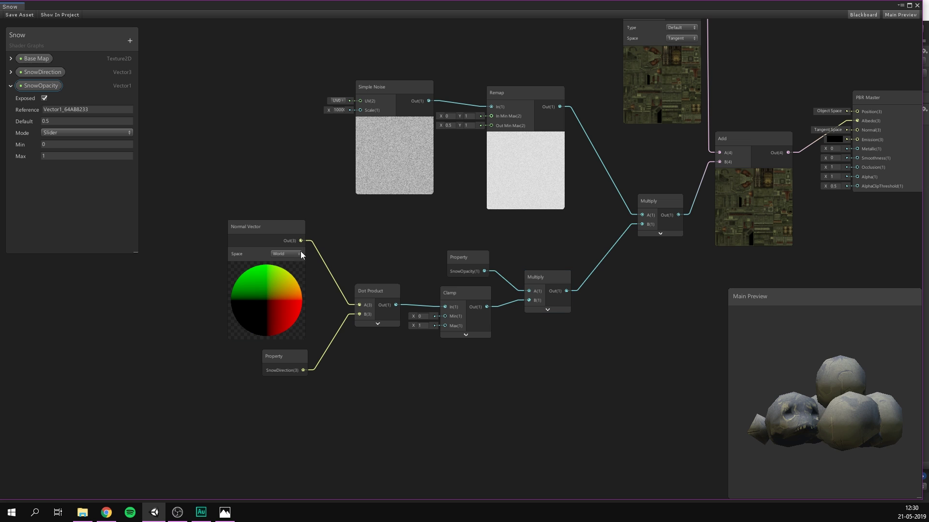
drag(193, 213, 568, 391)
drag(557, 280, 586, 265)
click(24, 25)
click(18, 15)
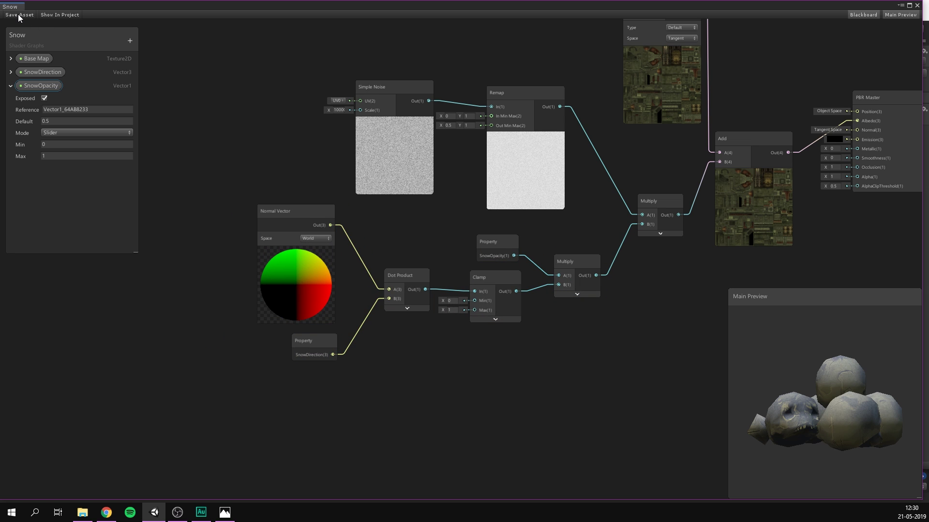
- On the Skullpile material set SnowOpacity to about 0.487 and SnowDirection X to 0.49, keeping Y at 1
click(917, 5)
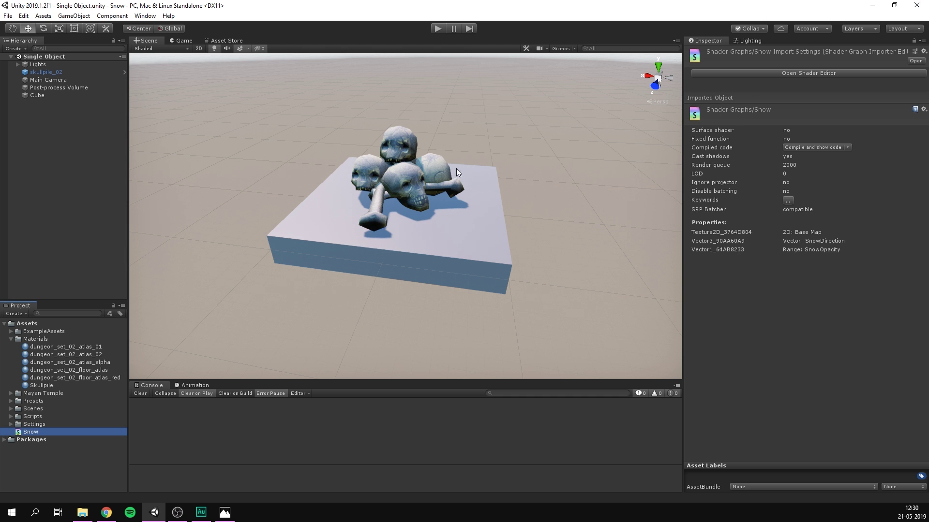
click(48, 385)
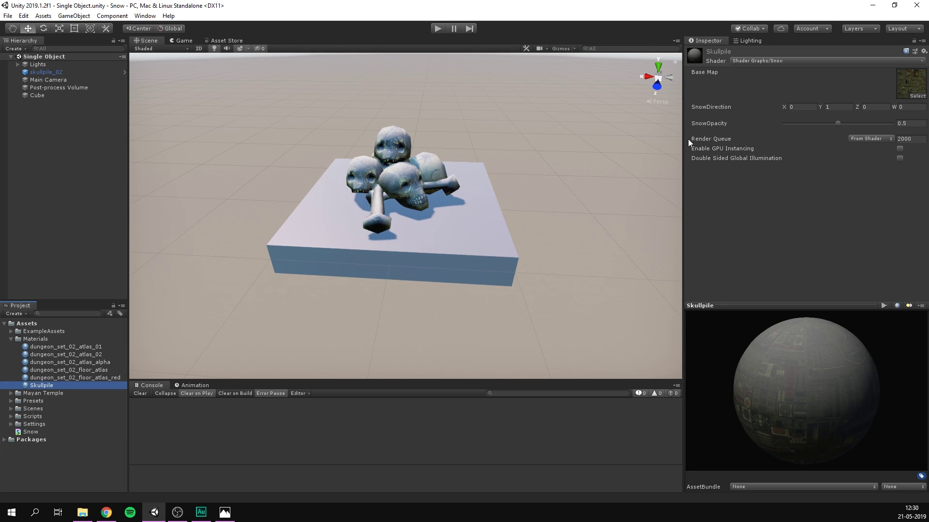
mouse_move(838, 124)
mouse_down()
mouse_move(802, 123)
mouse_move(902, 118)
mouse_move(835, 130)
mouse_up()
alt+drag(483, 129, 455, 115)
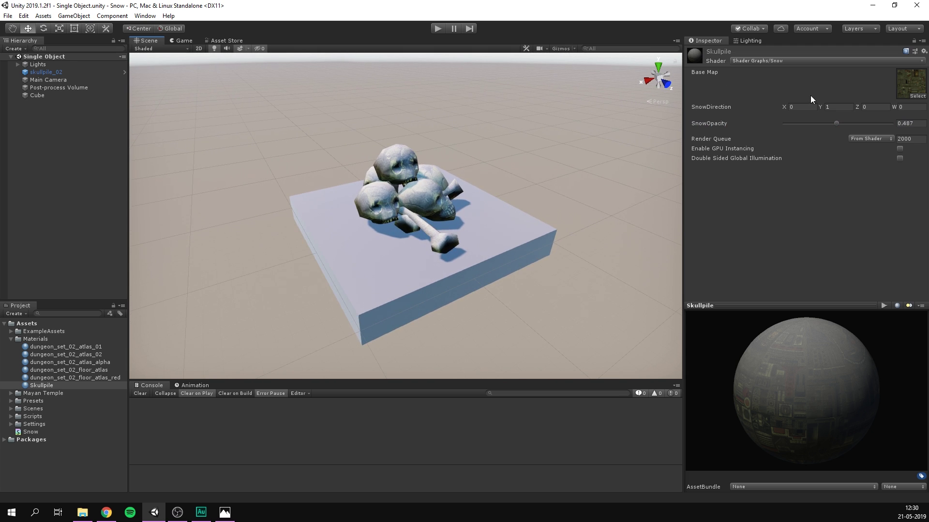
drag(789, 106, 795, 105)
alt+drag(460, 108, 456, 146)
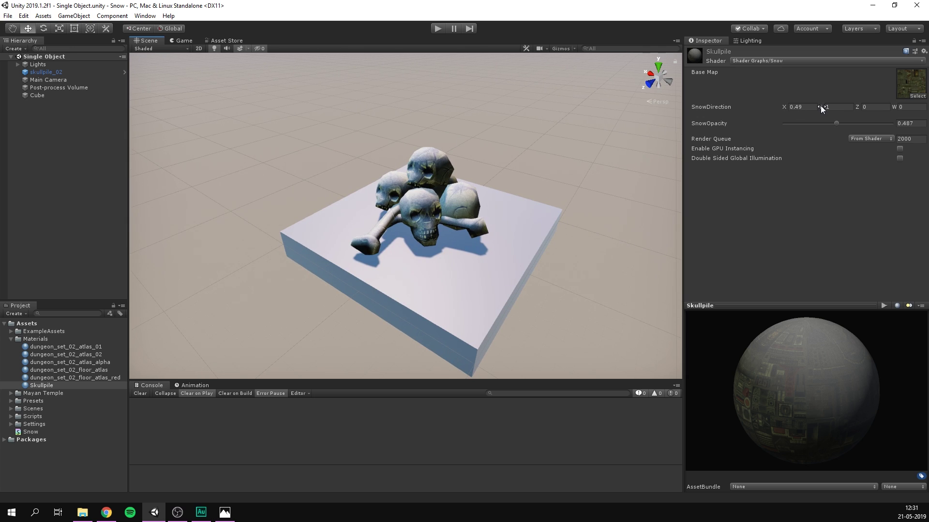
drag(820, 105, 857, 103)
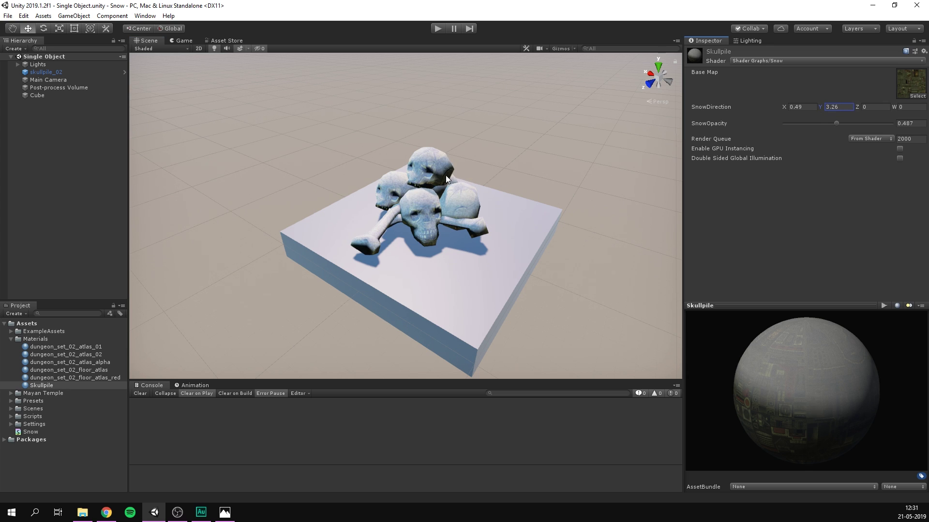
alt+drag(430, 171, 481, 161)
key(ctrl+z)
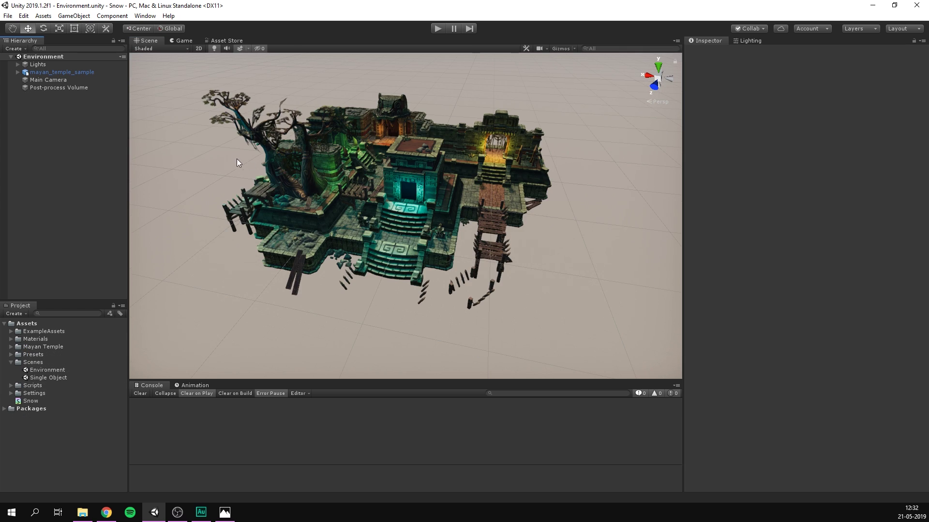
- Expand mayan_temple_sample in the Hierarchy to review its parts, then collapse it
scroll(369, 92, up, 3)
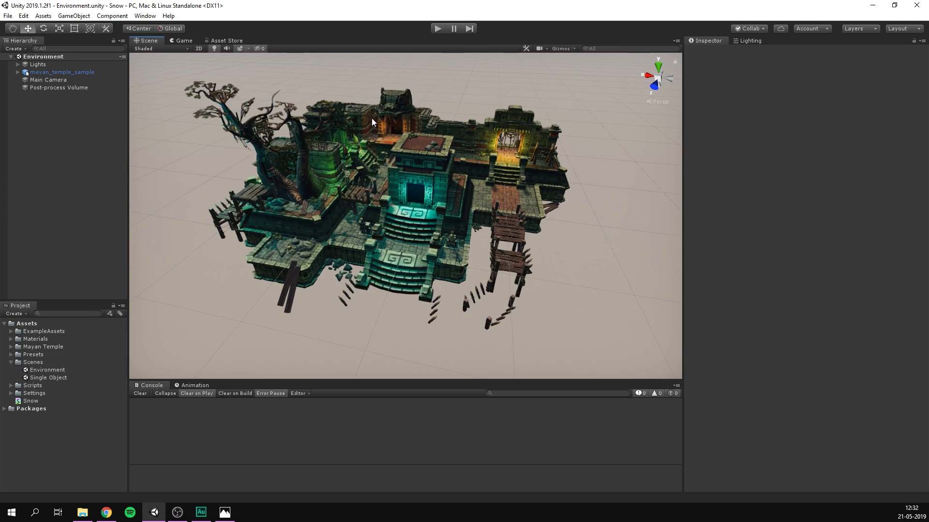
click(17, 72)
scroll(69, 100, down, 15)
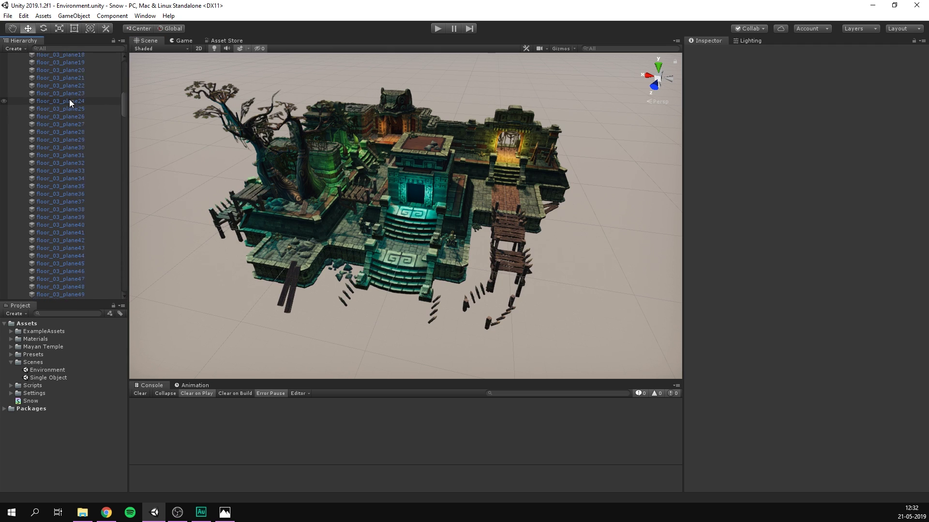
key(Left)
- Browse the dungeon materials in Assets/Materials, then open the Snow shader graph
click(11, 339)
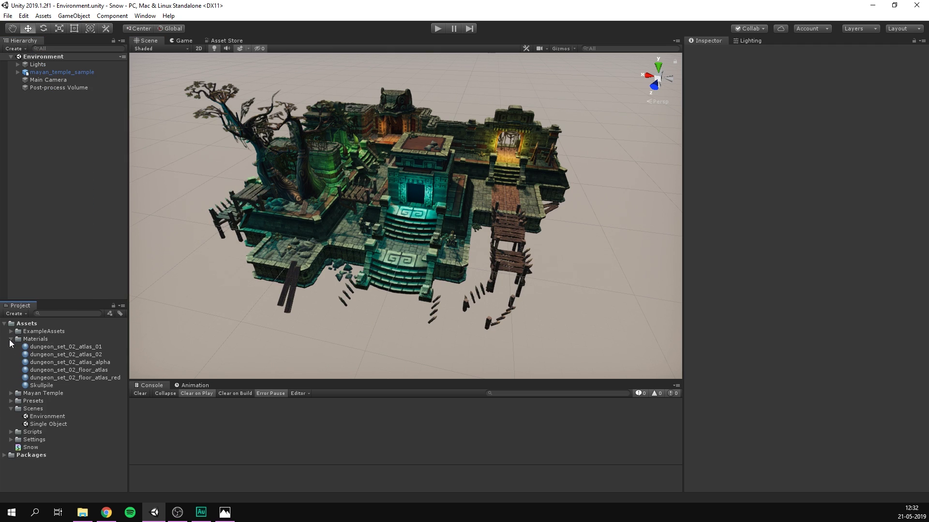
click(45, 347)
key(Down)
key(Down)
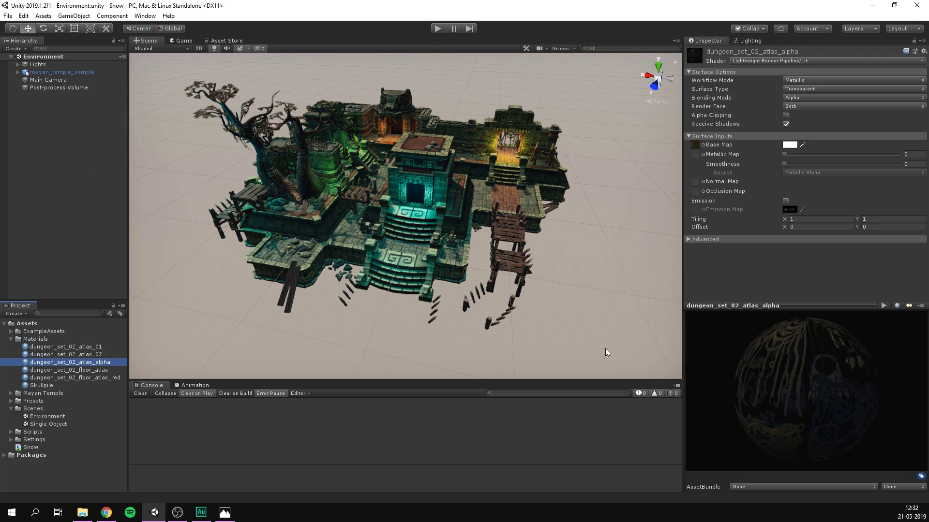
key(Down)
key(Up)
key(Up)
key(Up)
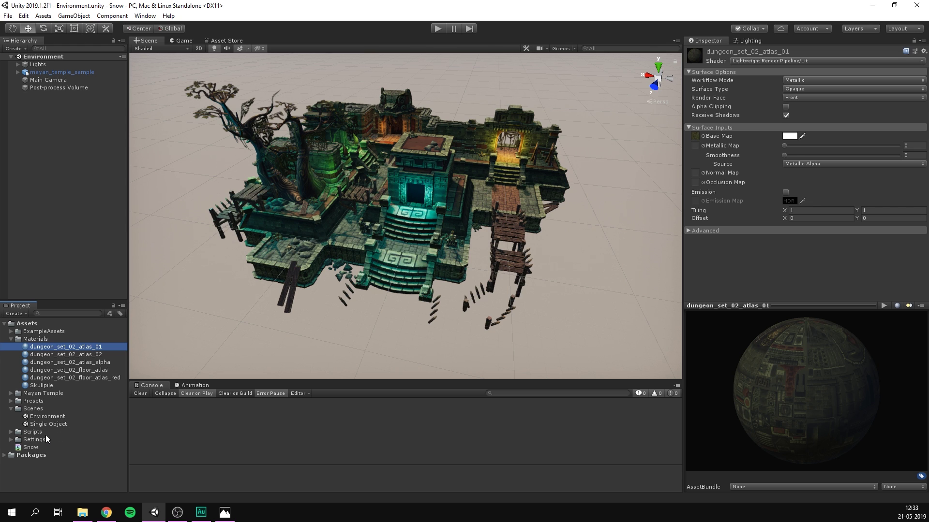
double_click(42, 447)
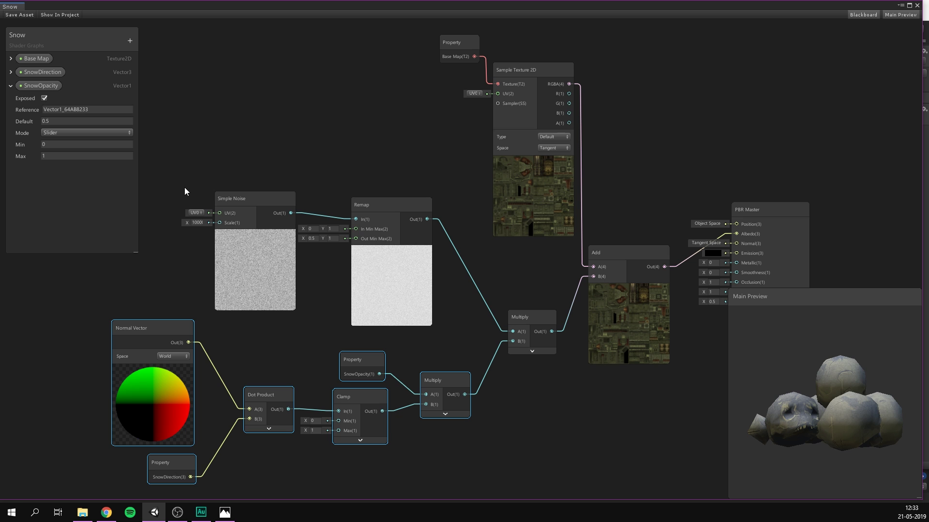
- Raise the Simple Noise scale to 10000
middle_drag(305, 146, 346, 94)
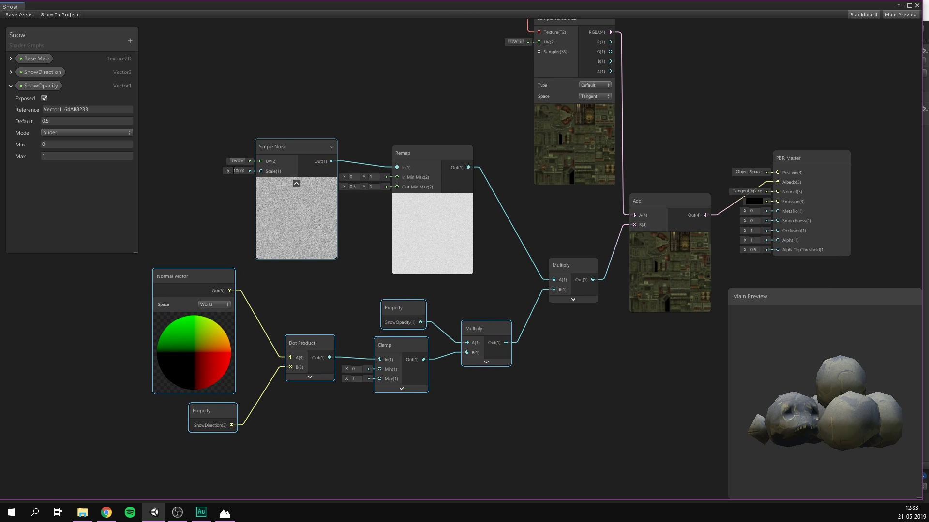
text(00)
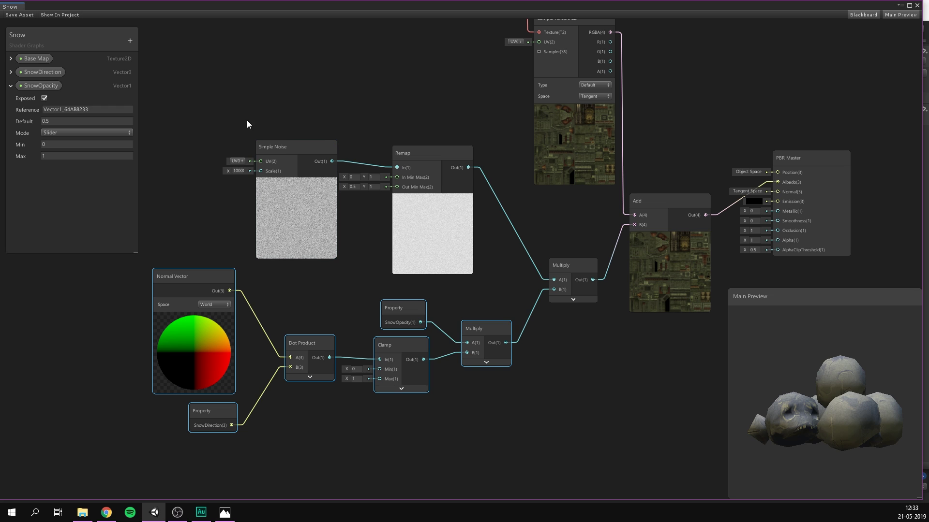
text(a)
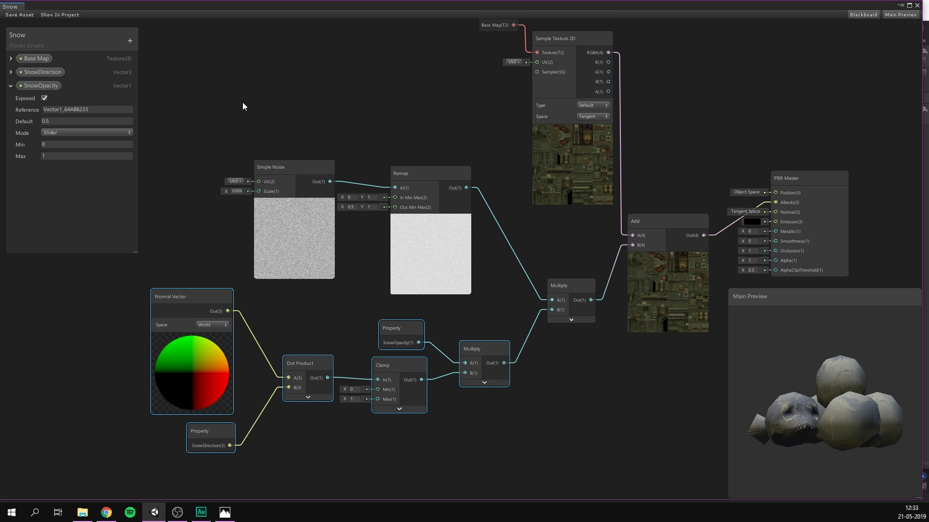
middle_drag(243, 102, 272, 123)
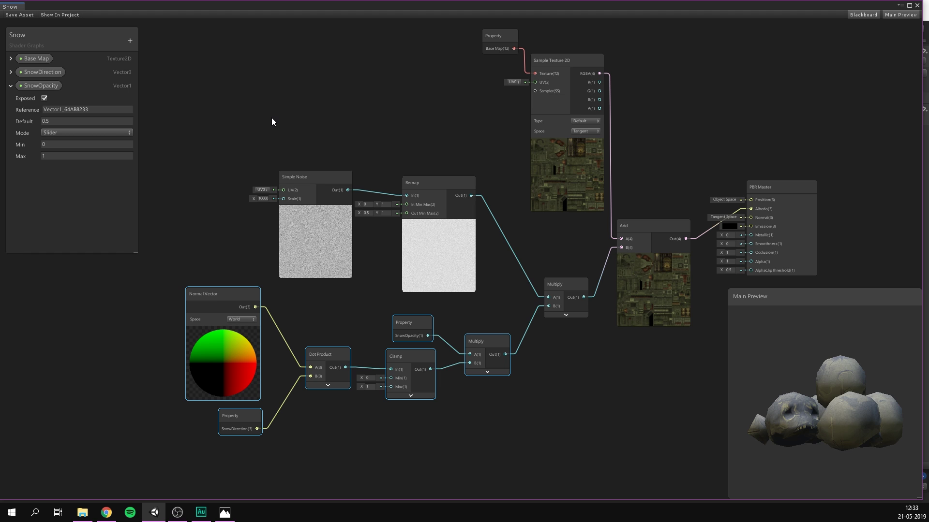
- Add a Position node at upper left and a Split node wired from its output
middle_drag(272, 122, 408, 153)
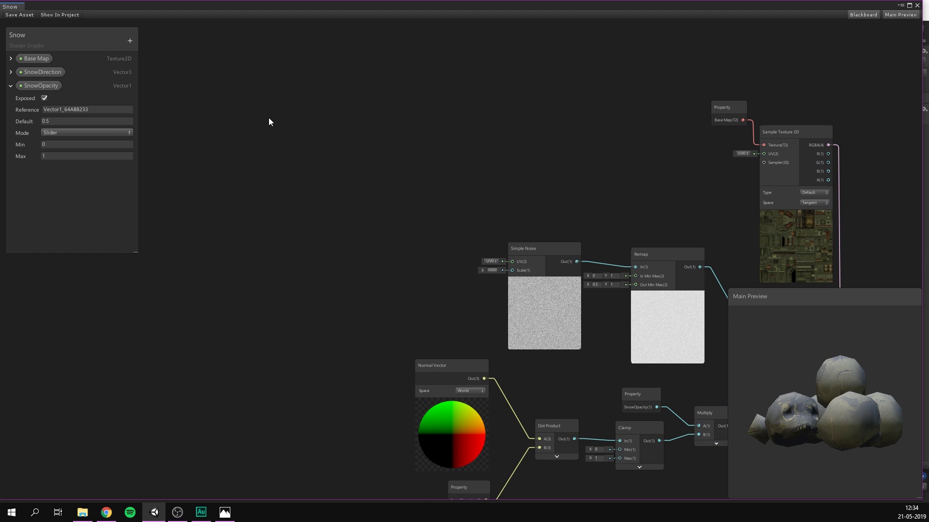
key(space)
text(po)
key(Down)
key(Down)
key(Return)
drag(304, 133, 235, 128)
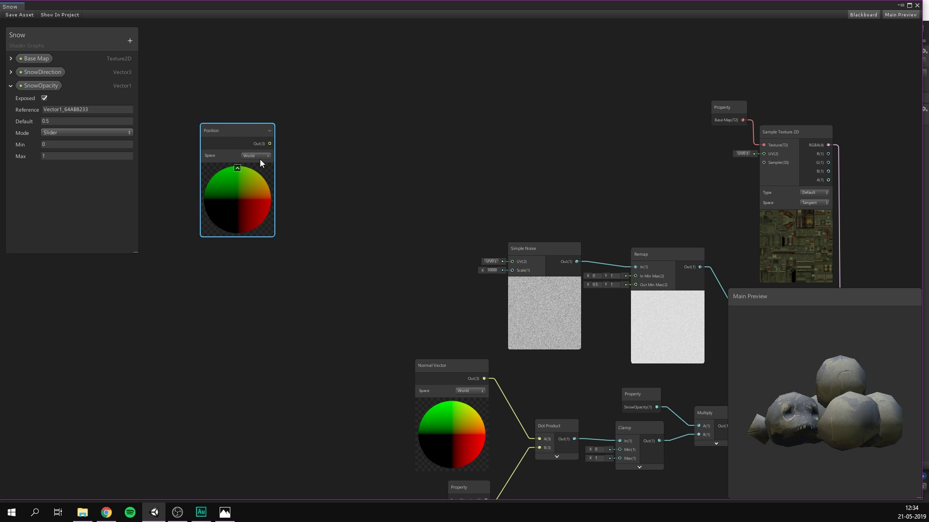
drag(270, 143, 311, 150)
text(sp)
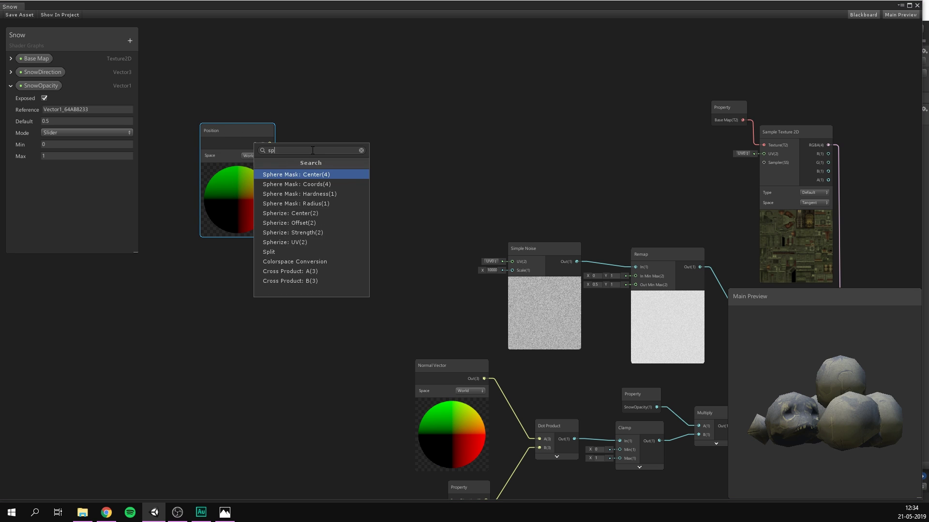
text(lit)
key(Return)
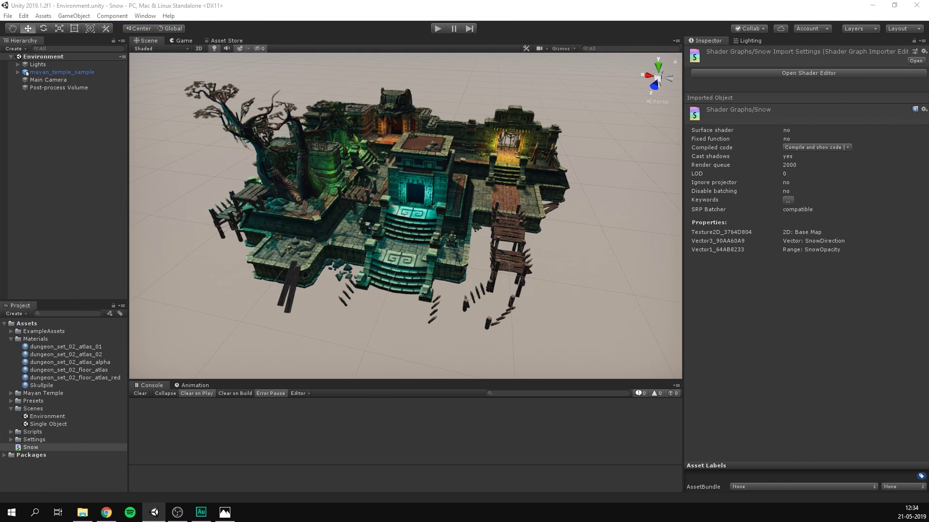
- Orbit and zoom the Scene view to look over the temple from above and in perspective
scroll(366, 158, up, 2)
alt+drag(365, 157, 345, 156)
scroll(346, 157, up, 2)
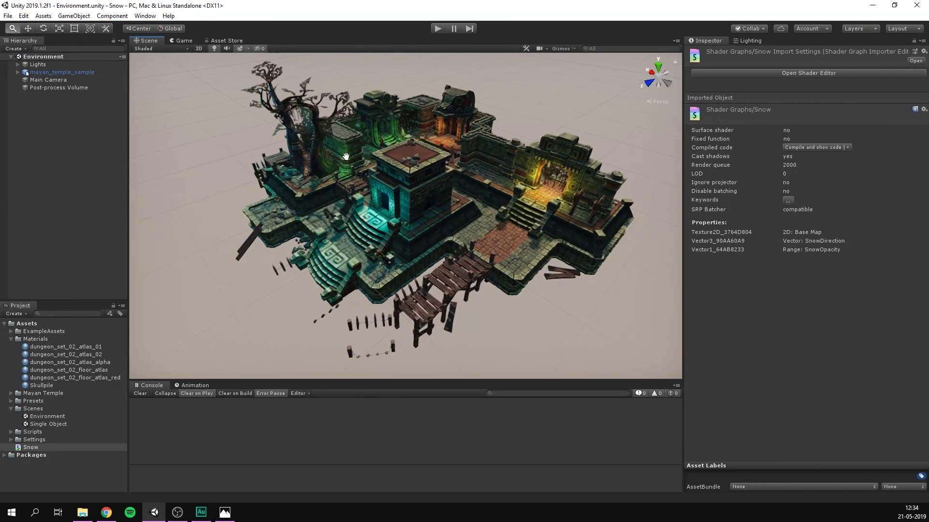
scroll(346, 157, down, 1)
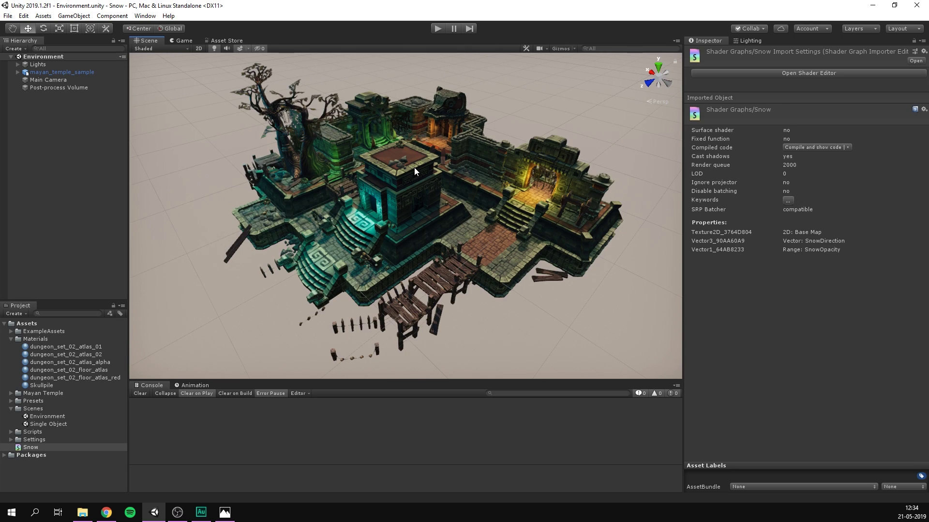
alt+drag(414, 167, 465, 173)
scroll(466, 173, up, 2)
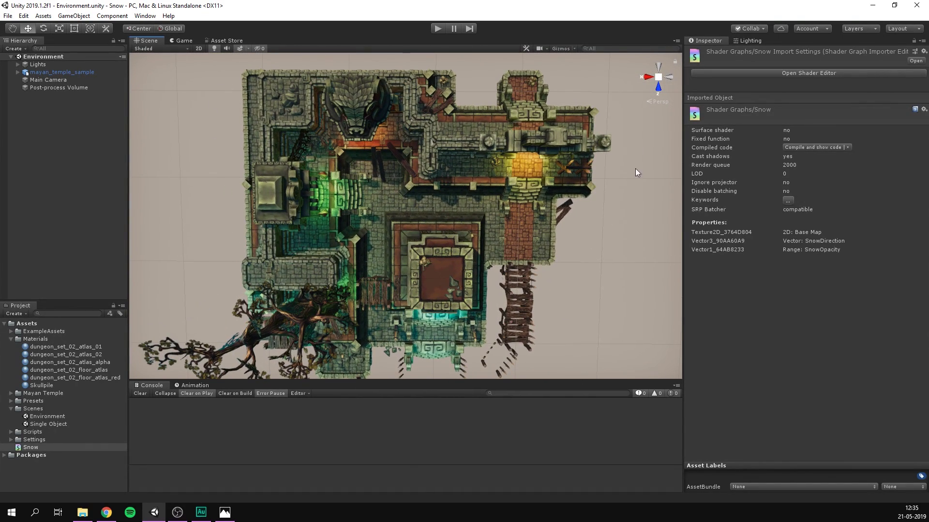
alt+drag(437, 152, 432, 156)
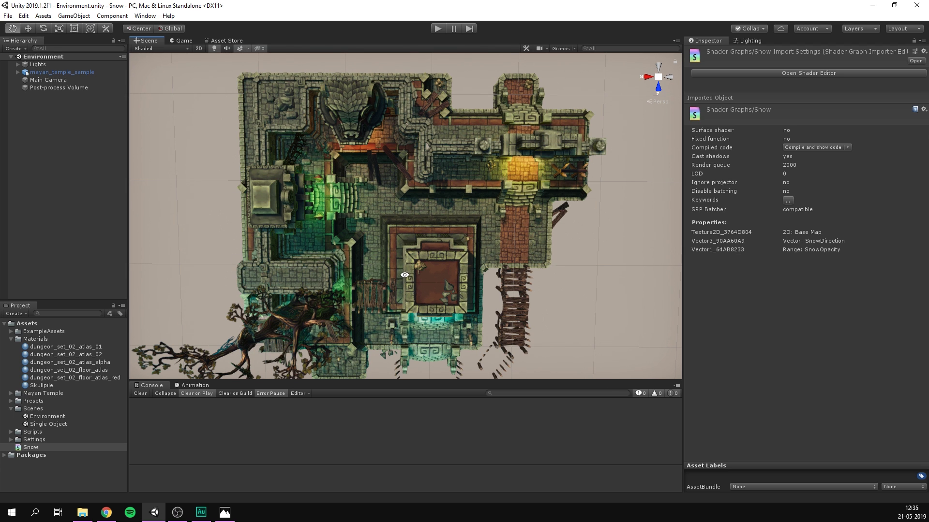
alt+drag(236, 115, 428, 195)
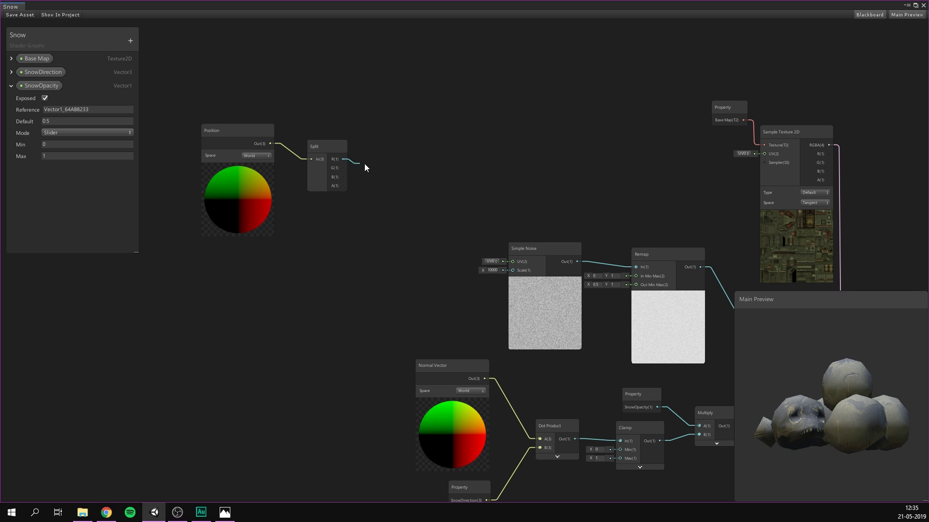
- Build a Vector 2 from Split's R and B outputs and wire it into the Simple Noise UV
drag(342, 160, 389, 160)
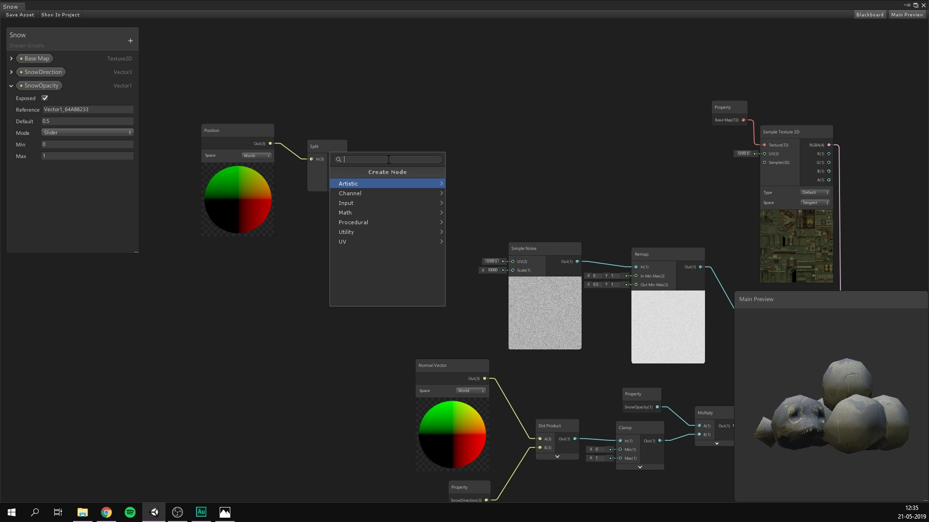
text(vector2)
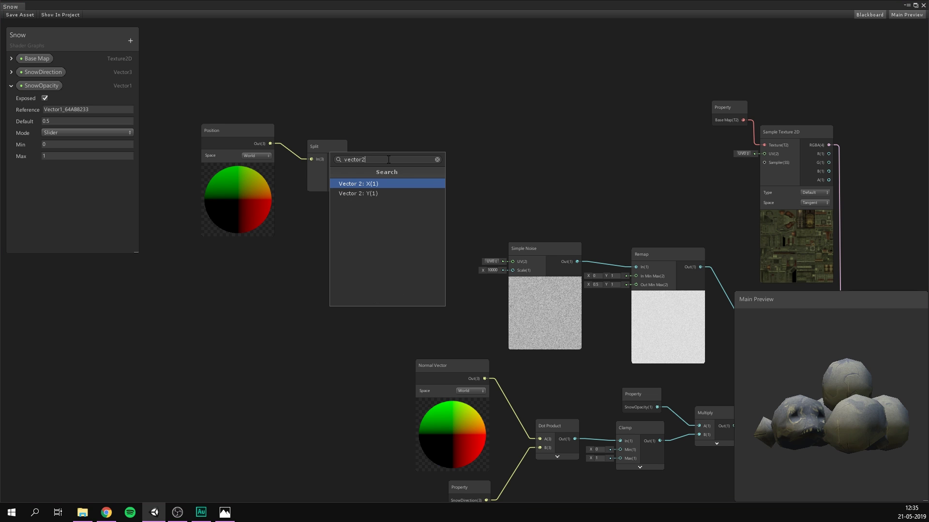
key(Return)
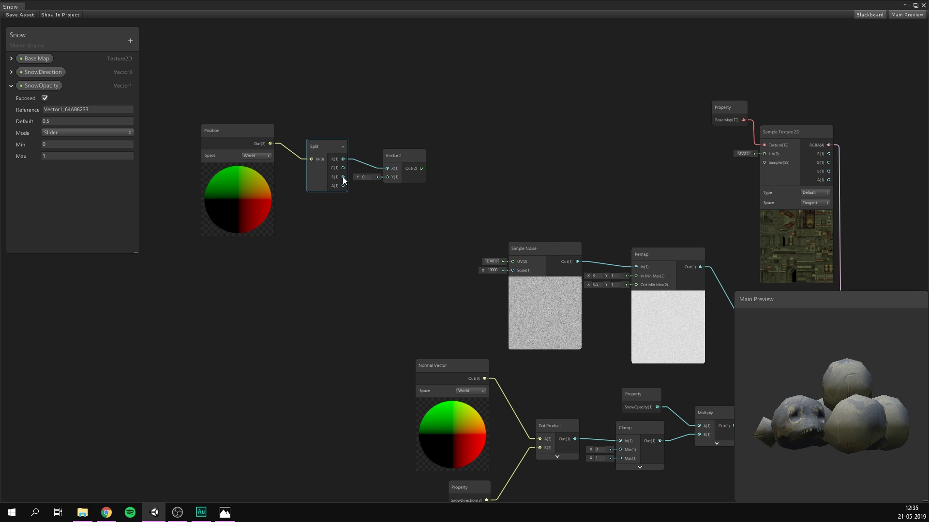
drag(342, 176, 387, 177)
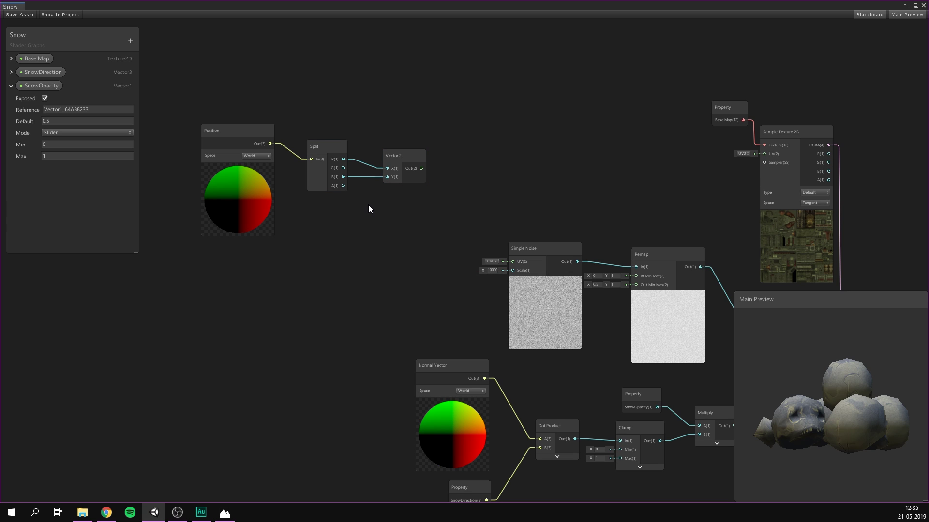
drag(387, 175, 363, 172)
drag(351, 126, 401, 227)
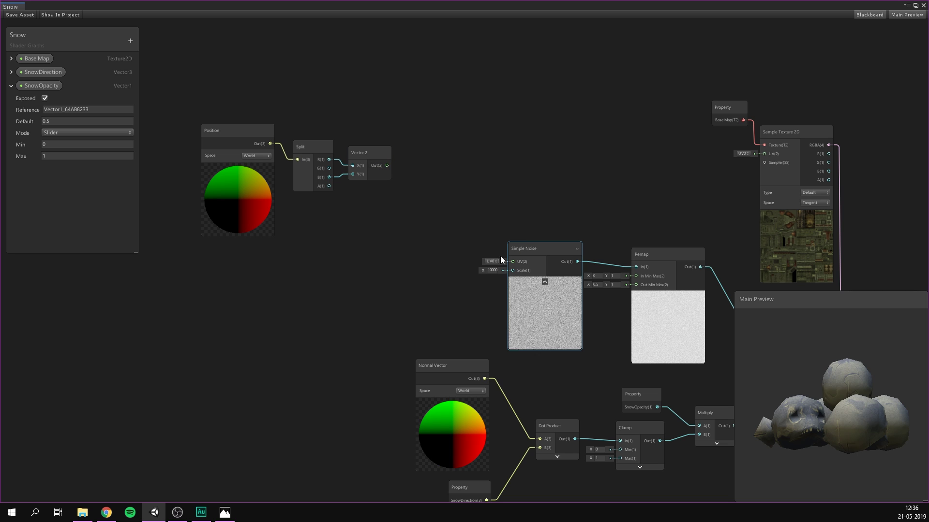
drag(387, 166, 512, 262)
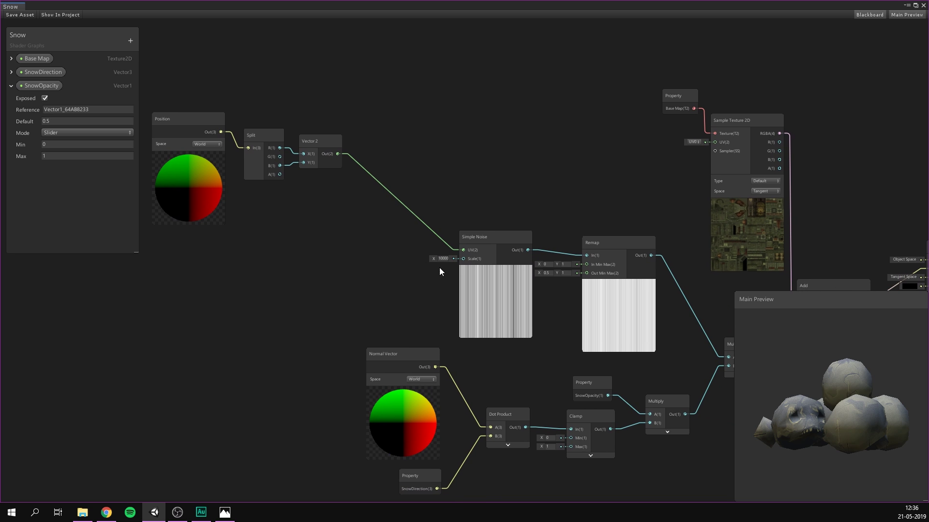
- Set the Simple Noise scale to 500 and check the result in the main preview
click(442, 258)
text(500)
scroll(396, 175, down, 5)
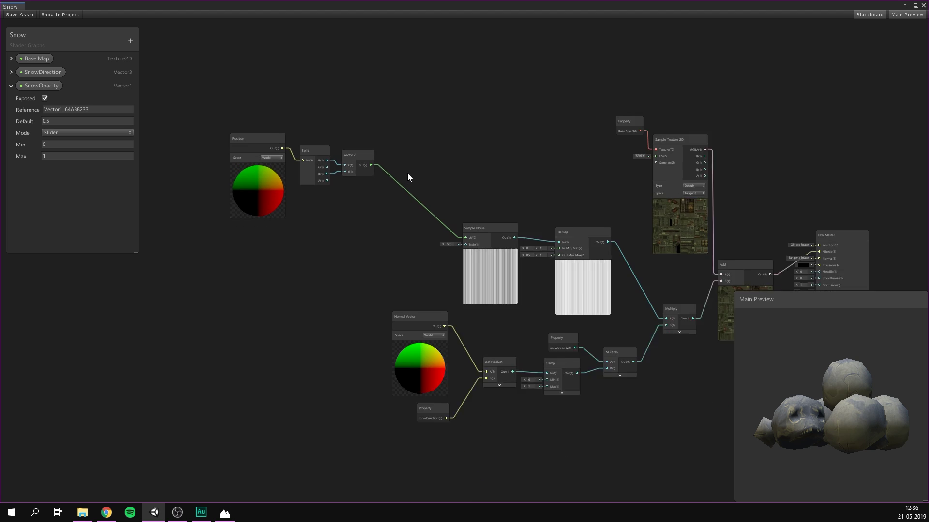
drag(817, 355, 827, 375)
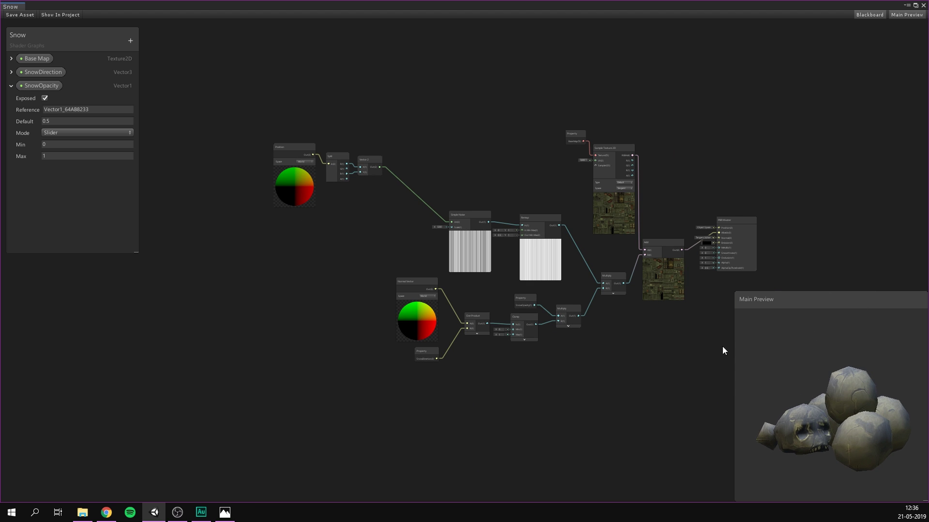
- Move the Position, Split and Vector 2 nodes down-right and save the Snow graph
drag(250, 128, 418, 204)
click(421, 169)
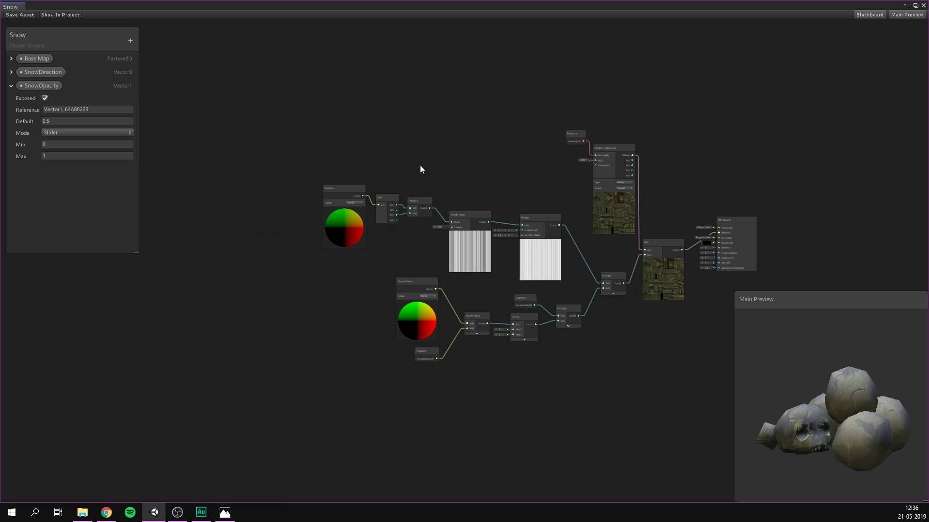
middle_drag(420, 170, 327, 148)
scroll(351, 148, up, 2)
scroll(327, 145, up, 1)
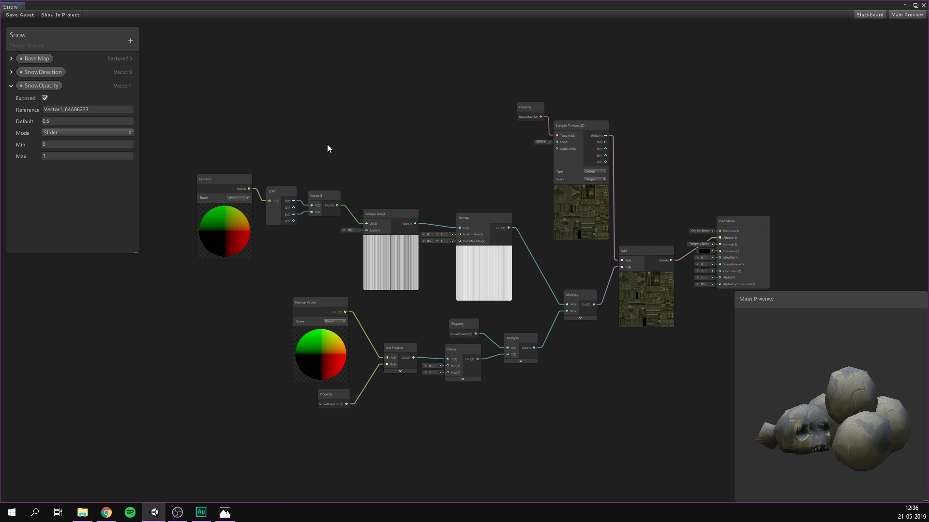
scroll(327, 135, up, 1)
click(21, 15)
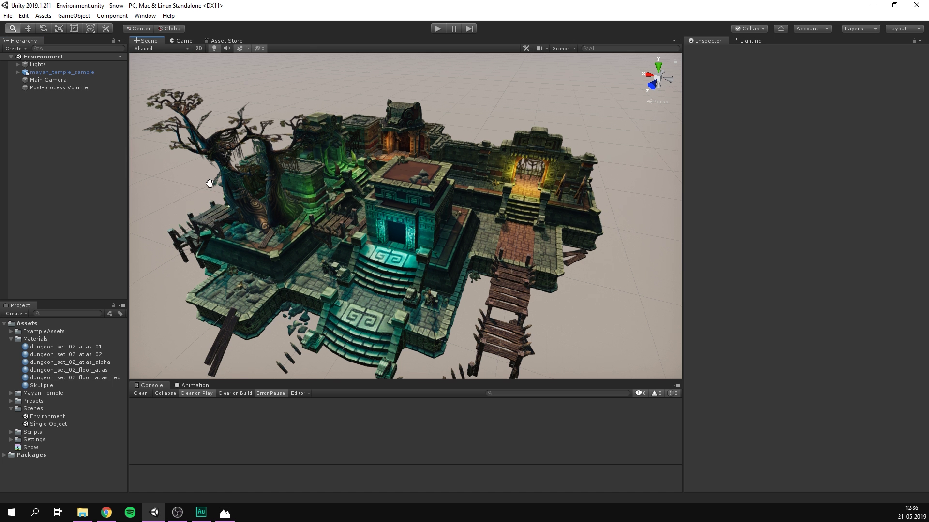
middle_drag(209, 183, 215, 146)
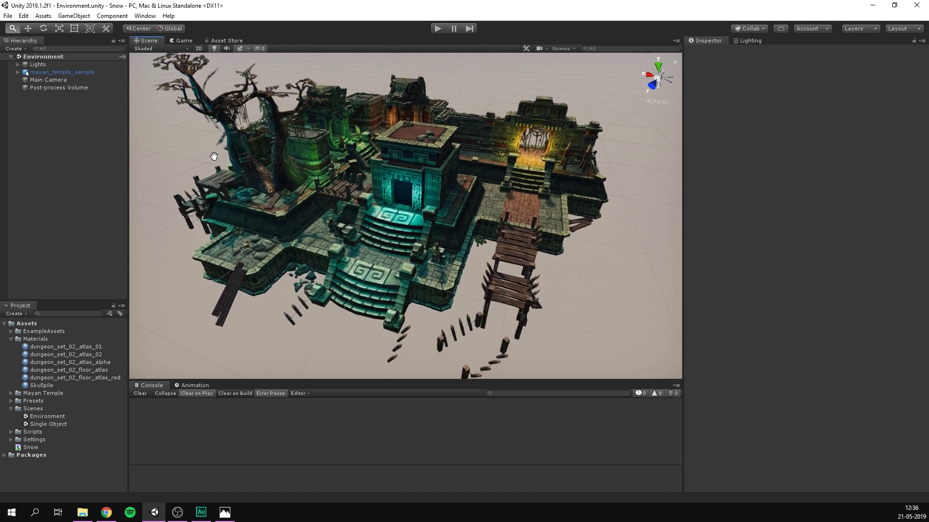
- Apply the Shader Graphs > Snow shader to the four dungeon_set_02 materials
click(68, 347)
shift+click(103, 355)
ctrl+click(108, 370)
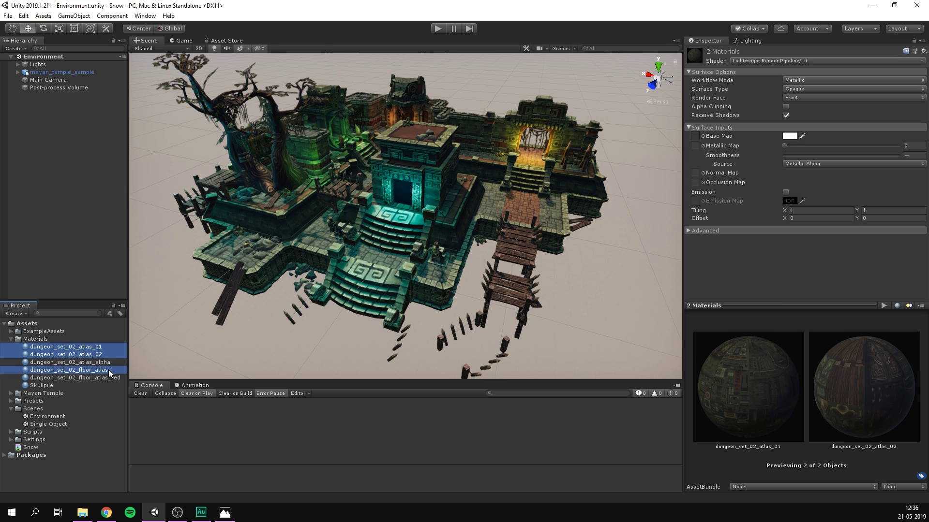
ctrl+click(108, 378)
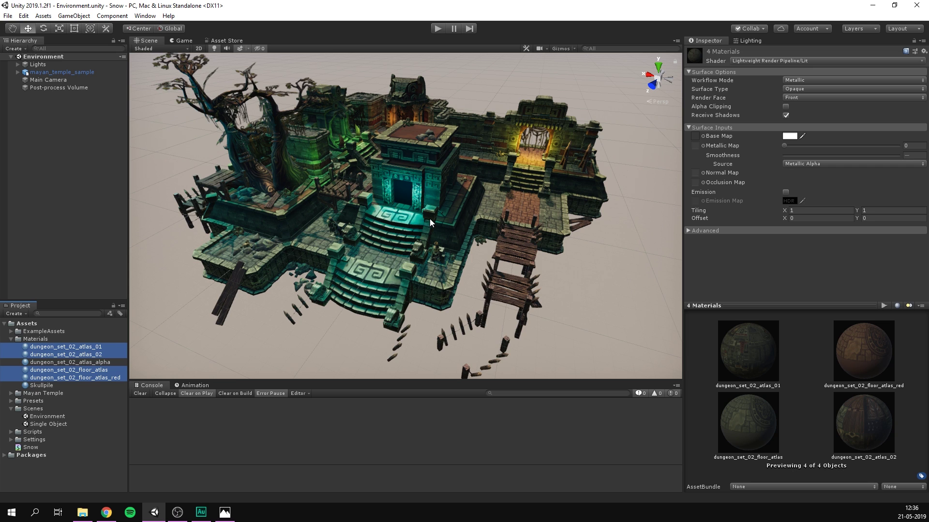
click(803, 60)
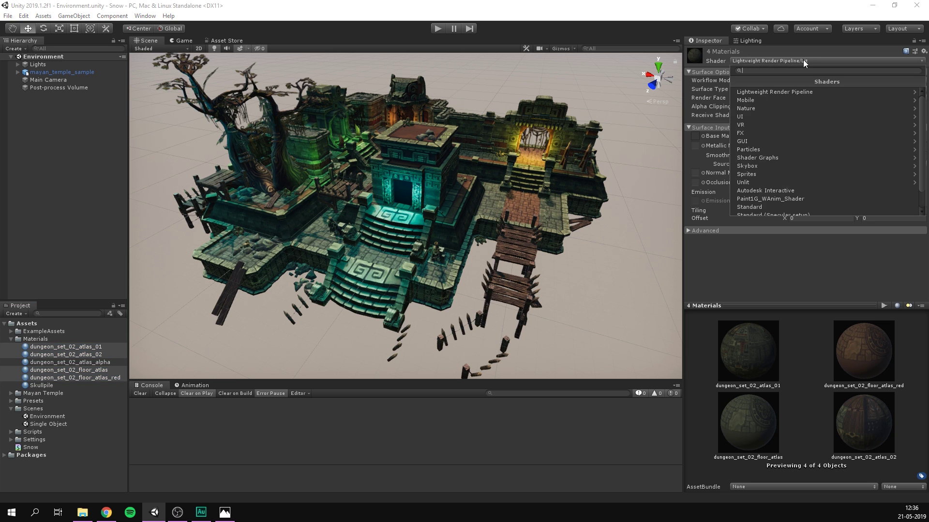
click(774, 155)
click(754, 91)
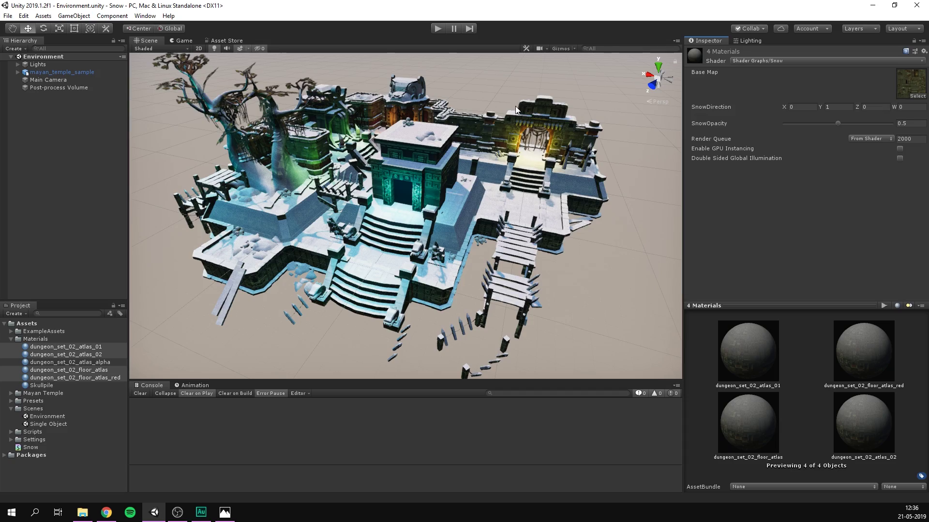
- Inspect the snowy temple, then lower SnowOpacity to 0.335 and reset SnowDirection X to 0
alt+drag(517, 110, 419, 115)
scroll(505, 141, down, 3)
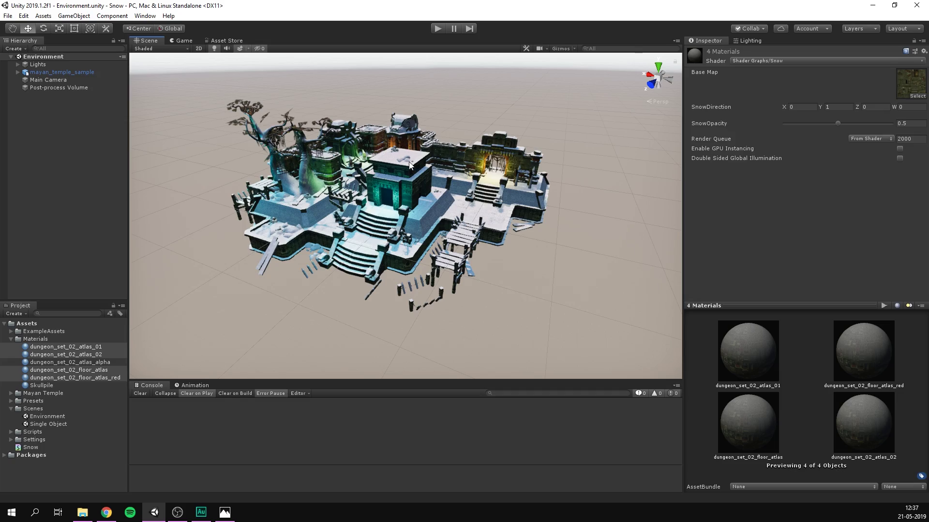
scroll(399, 157, up, 5)
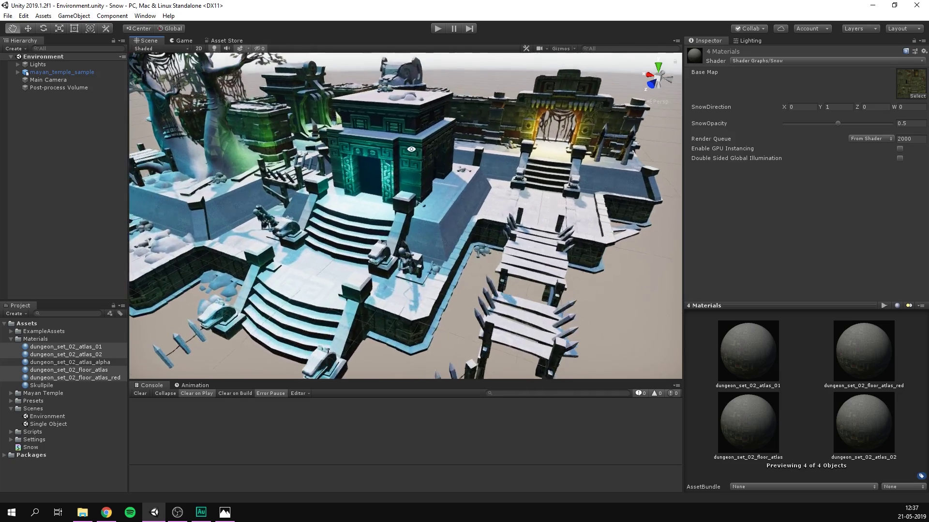
alt+drag(411, 149, 443, 237)
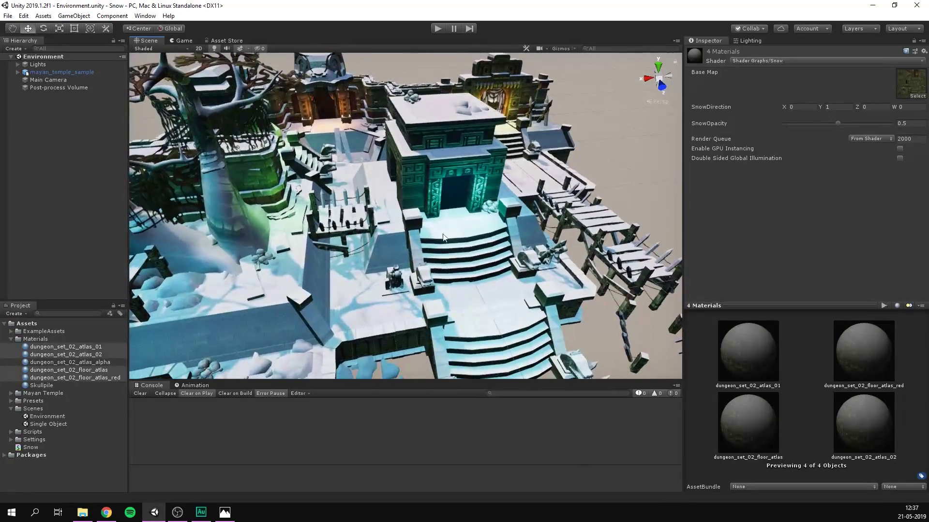
alt+drag(376, 189, 424, 170)
scroll(424, 170, up, 8)
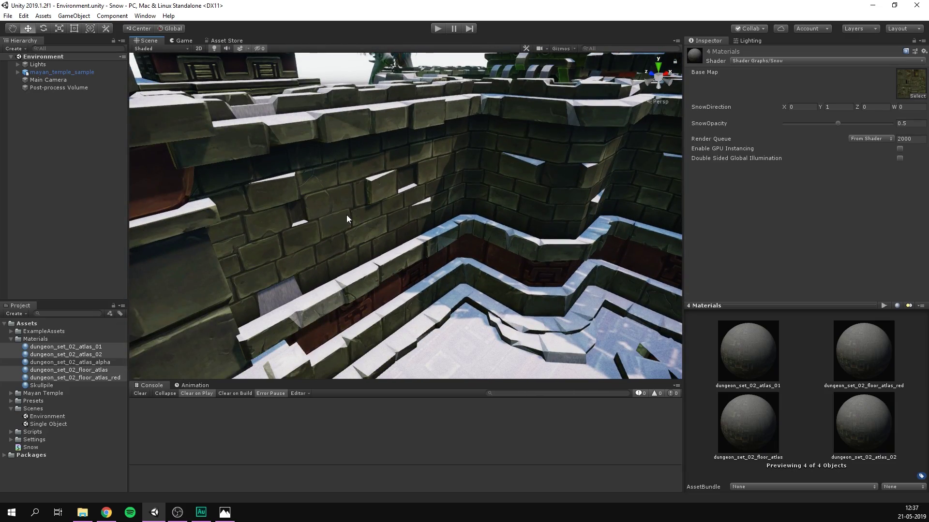
alt+drag(418, 225, 500, 233)
scroll(464, 242, up, 6)
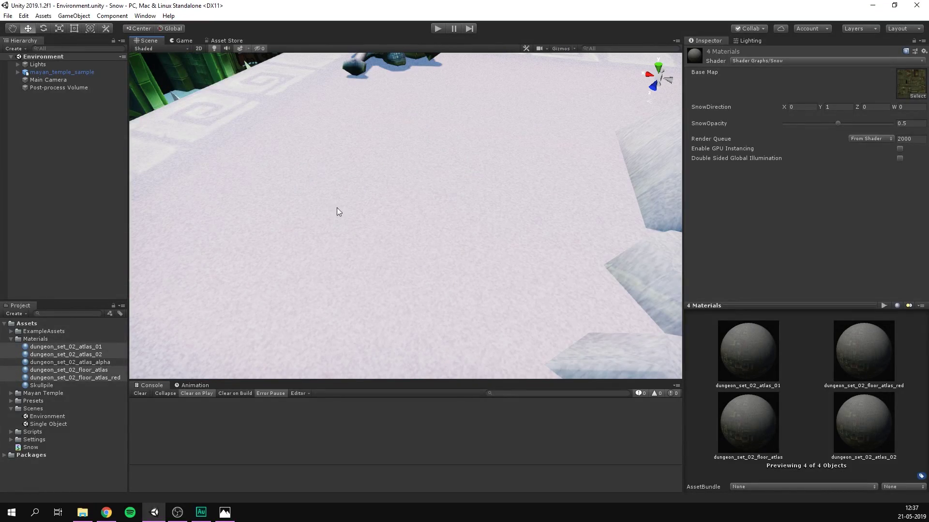
scroll(314, 163, down, 5)
scroll(400, 158, up, 3)
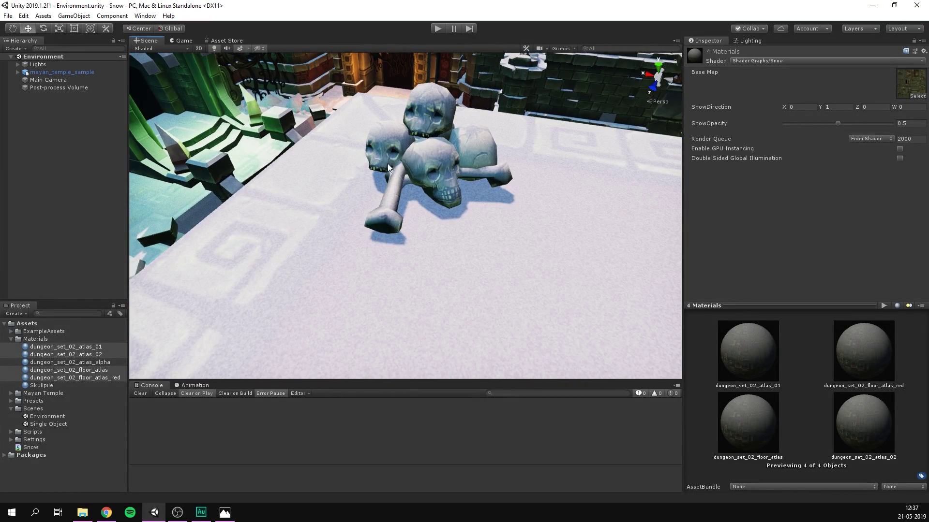
scroll(425, 283, down, 5)
alt+drag(451, 277, 457, 169)
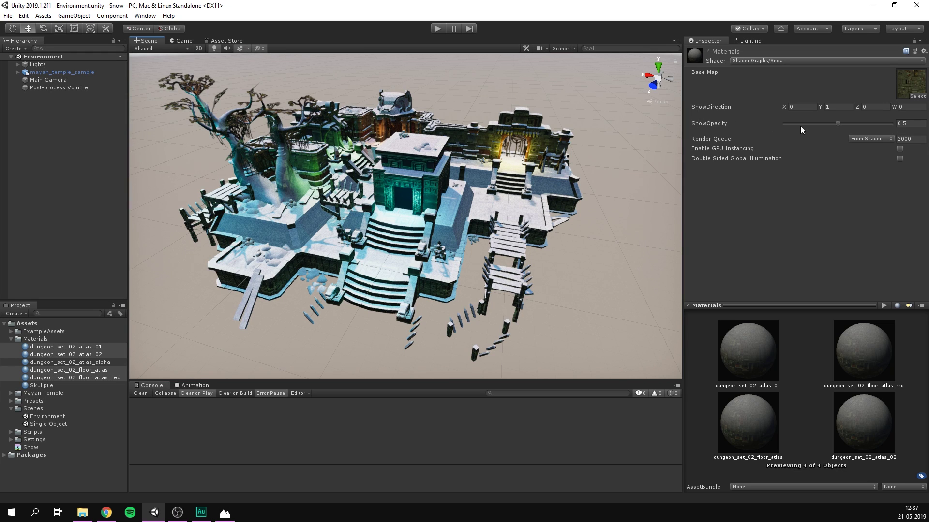
mouse_move(835, 124)
mouse_down()
mouse_move(820, 124)
mouse_move(822, 106)
mouse_move(786, 109)
mouse_up()
mouse_move(528, 113)
alt+mouse_down()
mouse_move(539, 109)
mouse_move(521, 109)
alt+mouse_up()
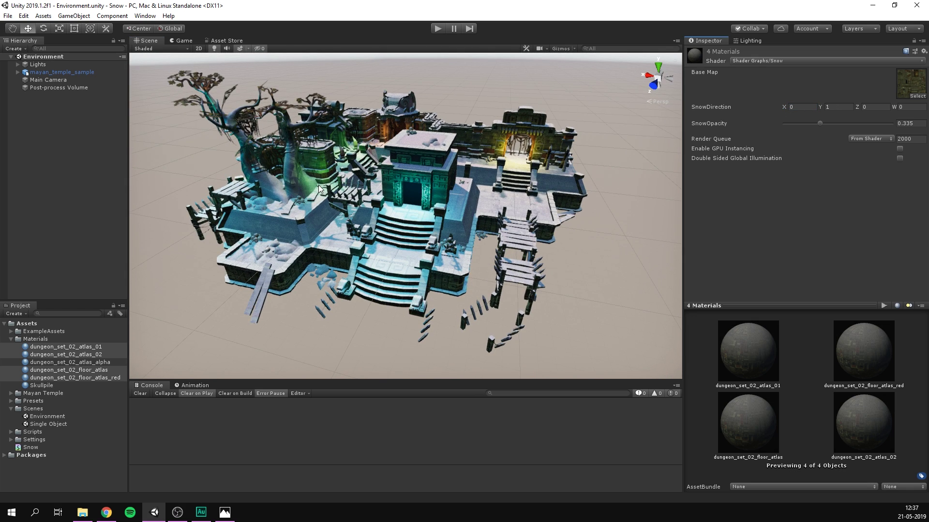
- Clear the material selection and orbit closer to view the snow-covered temple
click(93, 197)
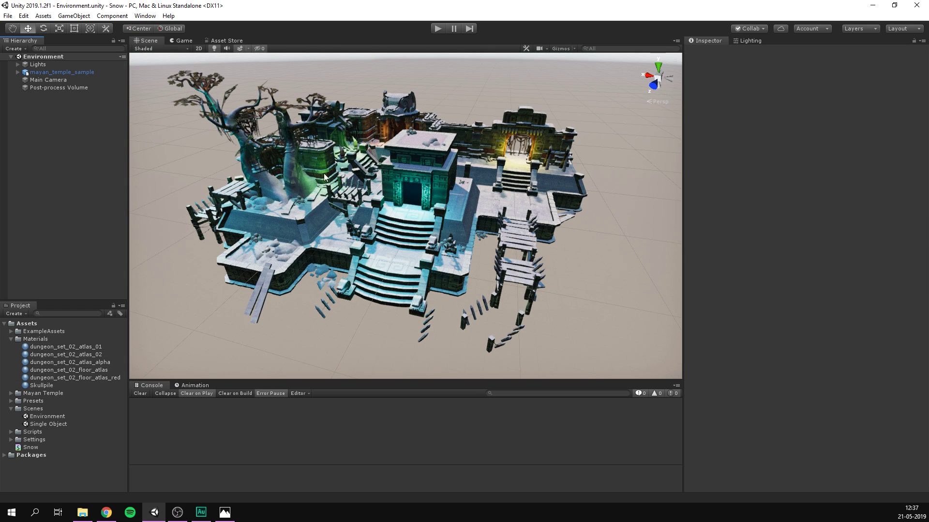
alt+right_drag(387, 160, 381, 204)
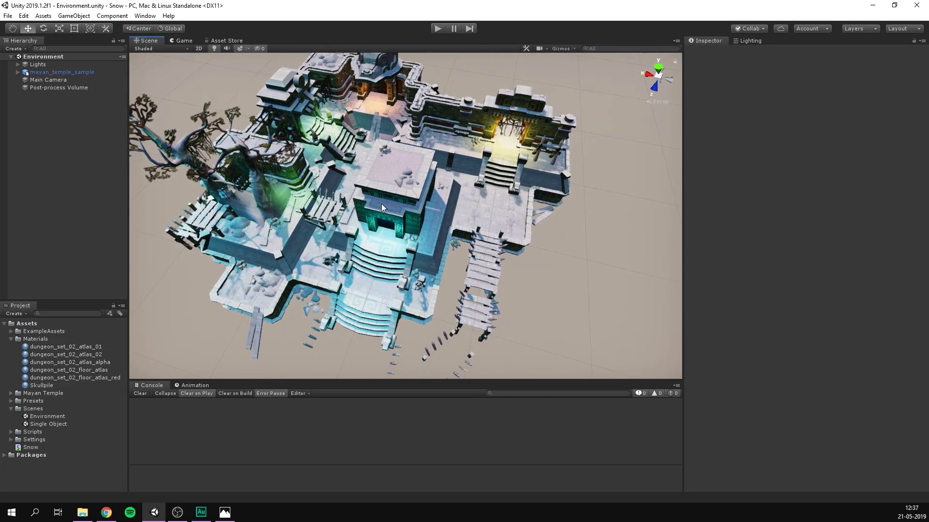
alt+drag(381, 205, 430, 285)
alt+drag(443, 183, 396, 147)
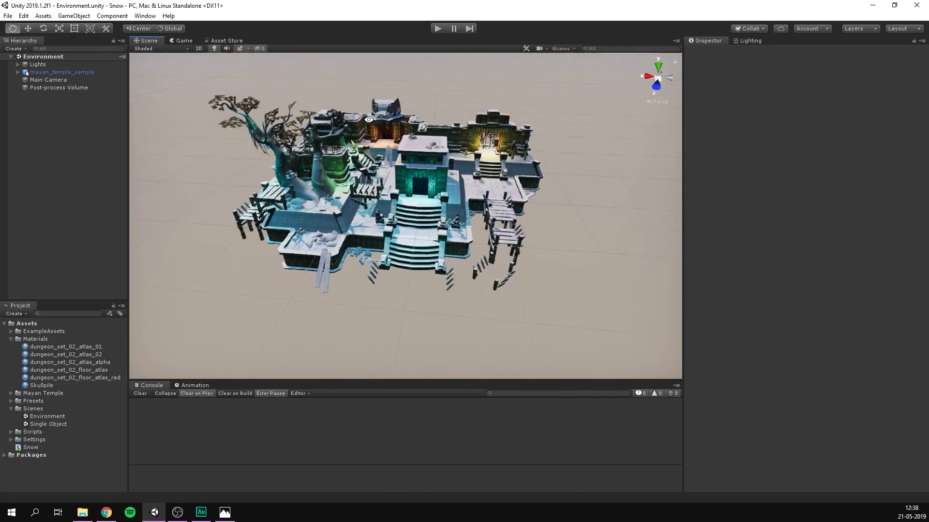
alt+right_drag(396, 147, 415, 157)
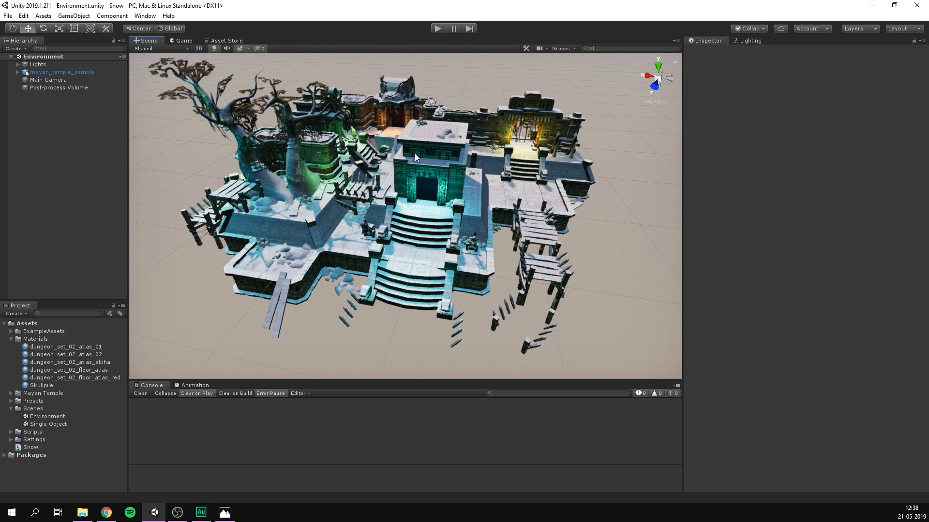
alt+right_drag(414, 153, 313, 142)
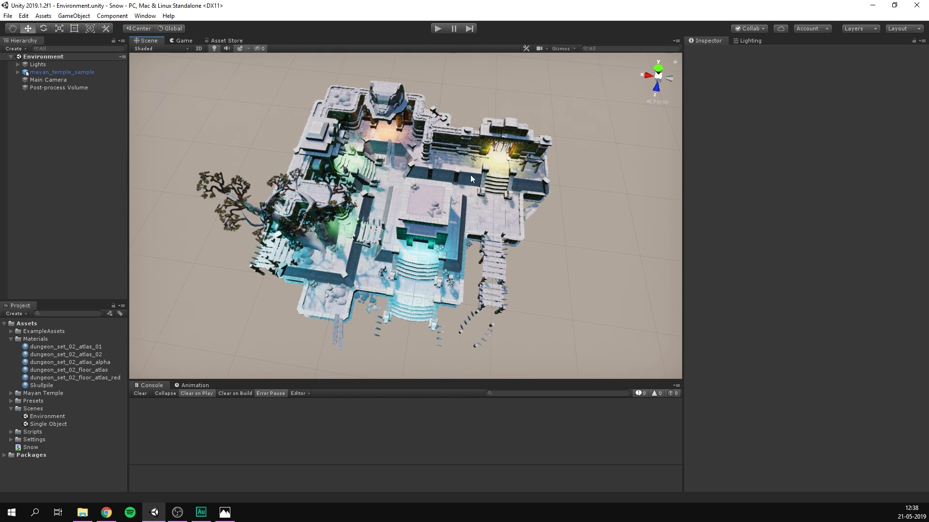
alt+drag(310, 222, 391, 143)
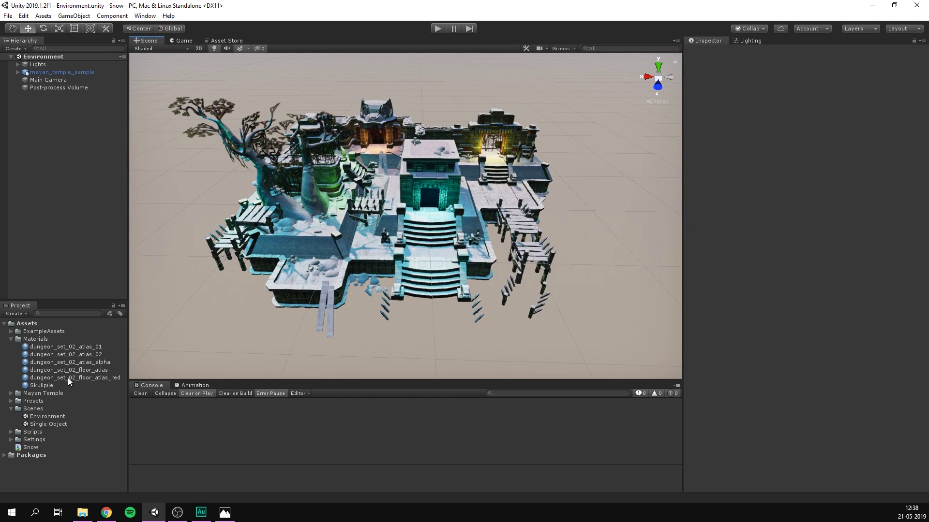
click(31, 447)
- Open the Snow shader graph full screen with the whole graph framed
click(808, 73)
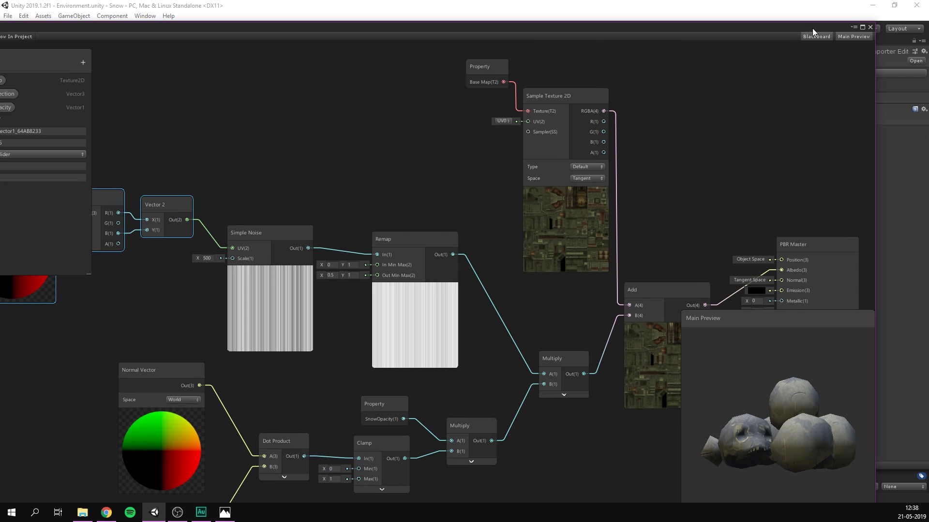
click(865, 29)
scroll(481, 80, down, 2)
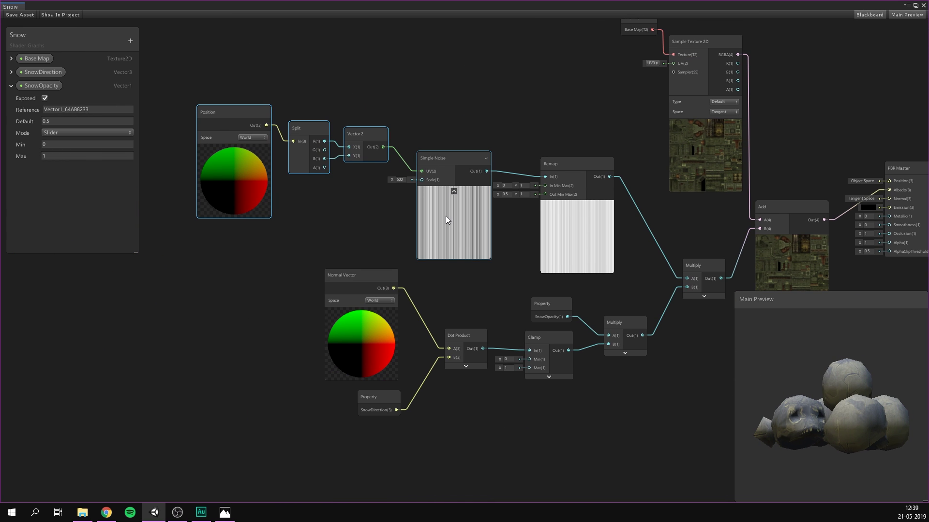
click(476, 99)
key(a)
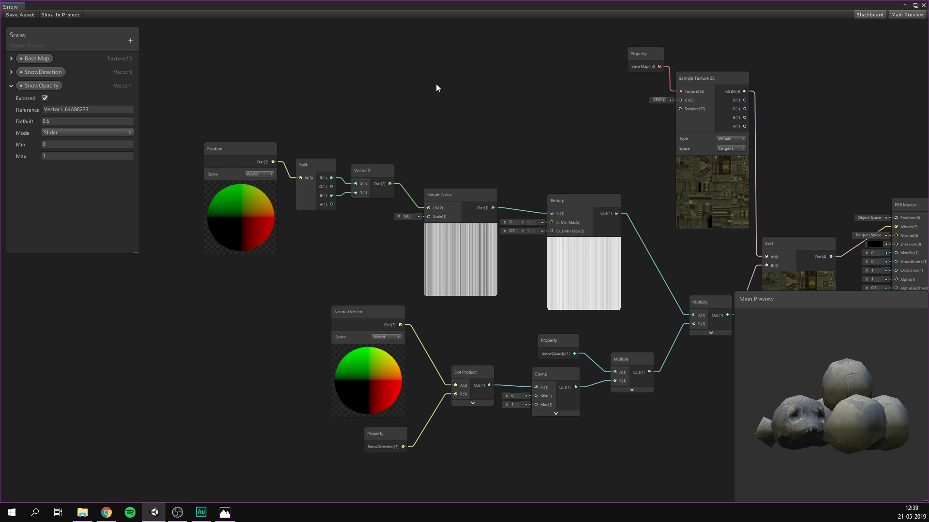
- Add a Gradient Noise node with scale 0.5, its UV fed by the Vector 2
key(space)
text(gra)
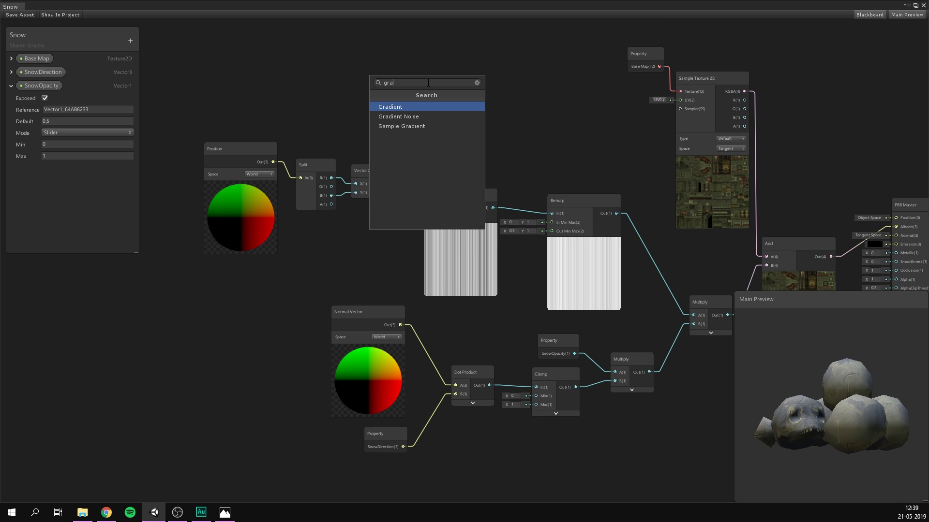
key(Down)
key(Return)
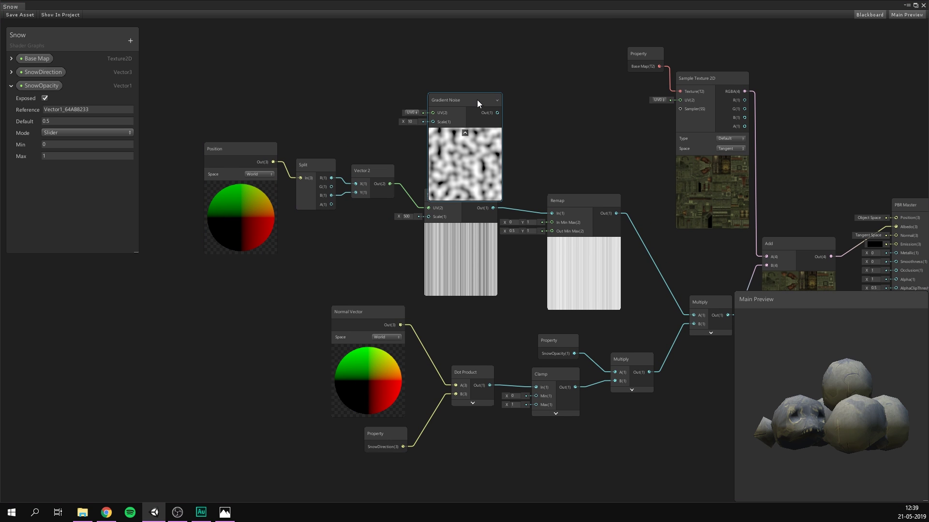
click(401, 102)
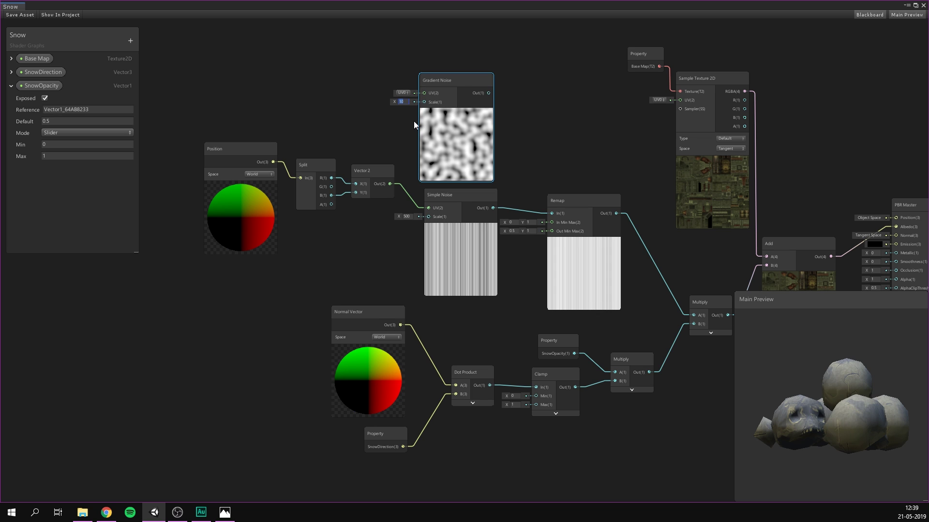
text(0.5)
drag(447, 80, 451, 79)
middle_drag(506, 80, 498, 83)
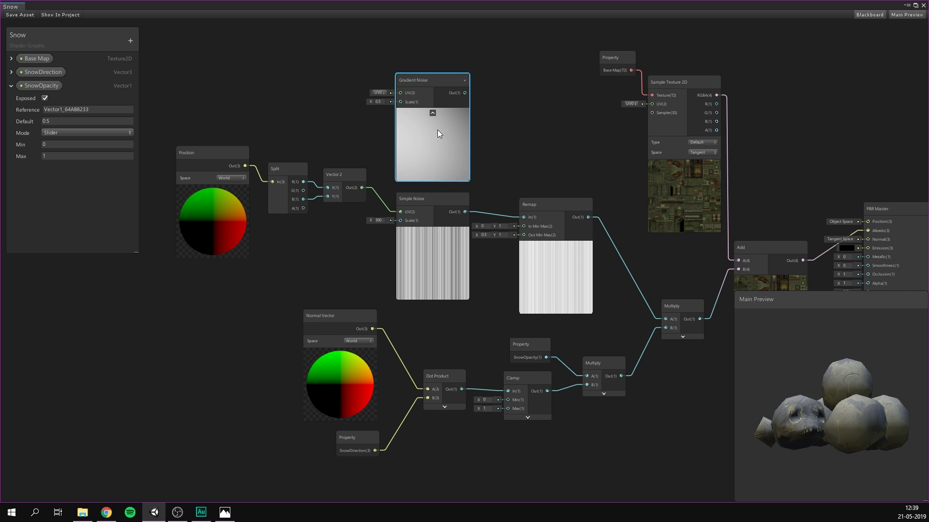
drag(362, 188, 393, 92)
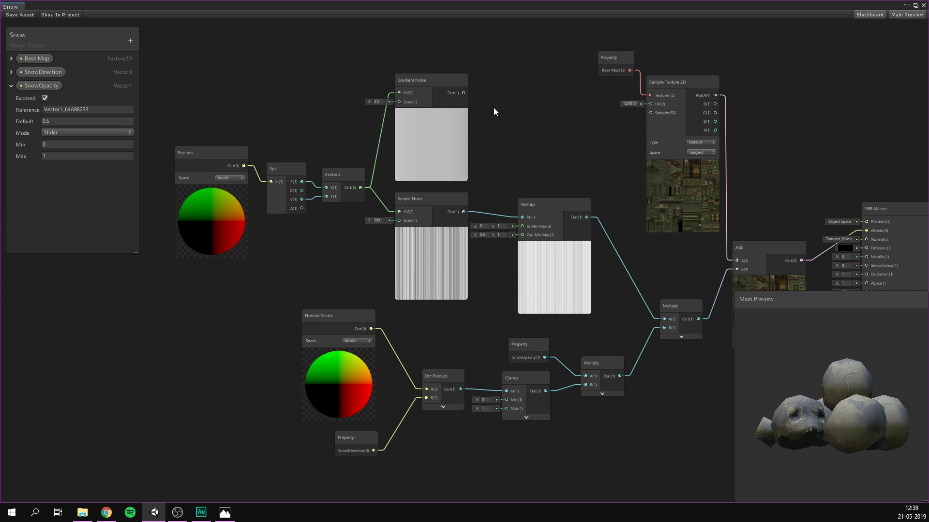
middle_drag(493, 107, 422, 92)
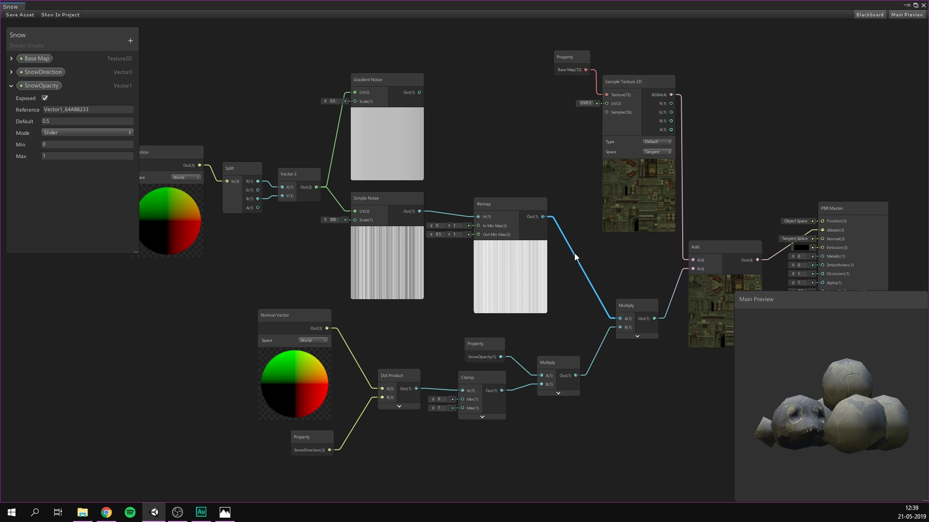
- Multiply Gradient Noise by the Remap output and feed the product into the lower Multiply
key(Delete)
key(a)
drag(285, 104, 471, 215)
click(528, 172)
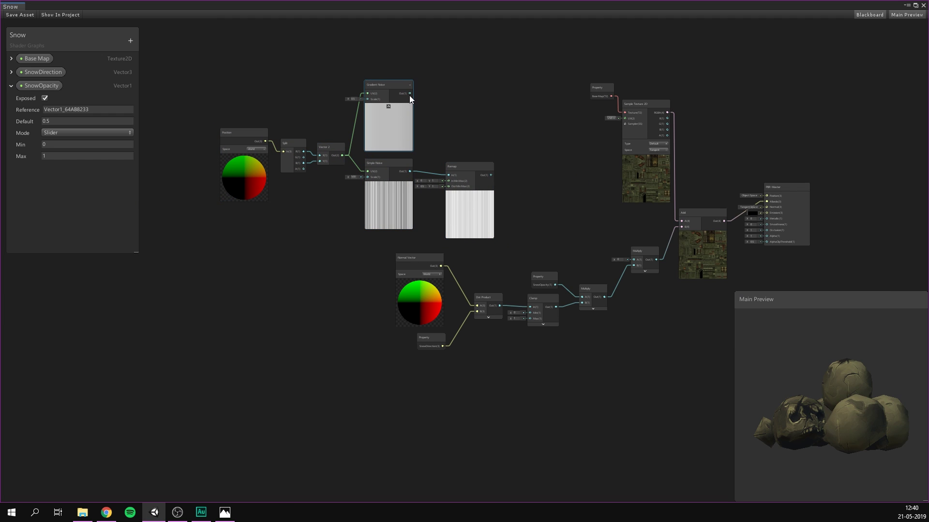
drag(410, 93, 532, 119)
text(mul)
key(Return)
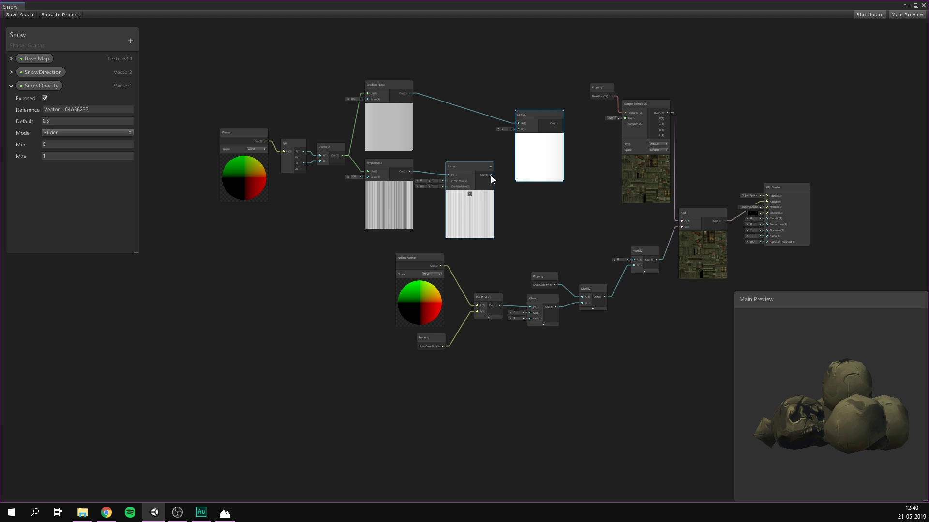
drag(490, 175, 518, 129)
middle_drag(474, 137, 412, 133)
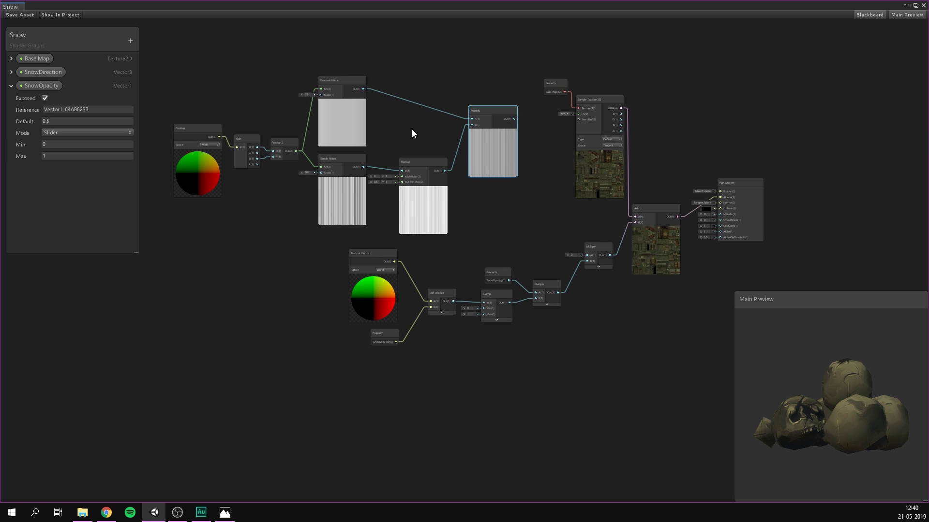
scroll(416, 131, up, 2)
drag(531, 118, 624, 295)
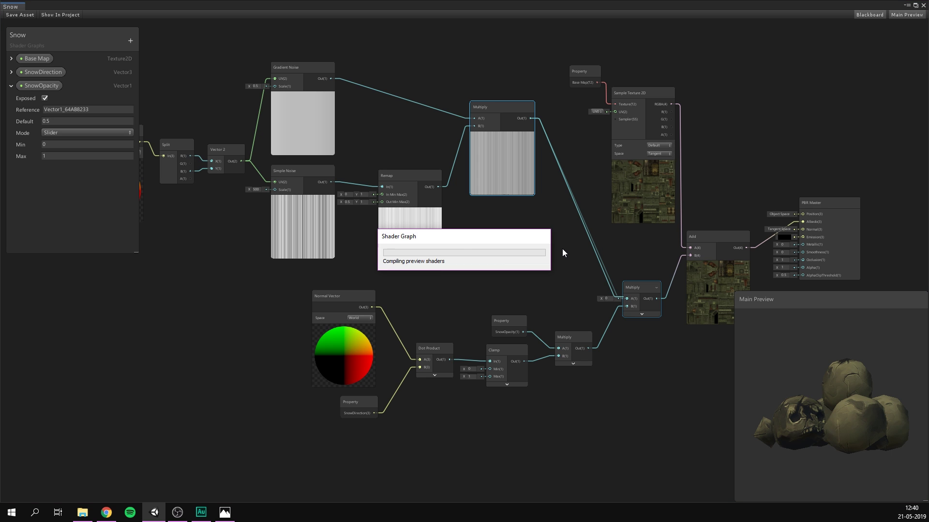
click(547, 231)
middle_drag(547, 231, 545, 240)
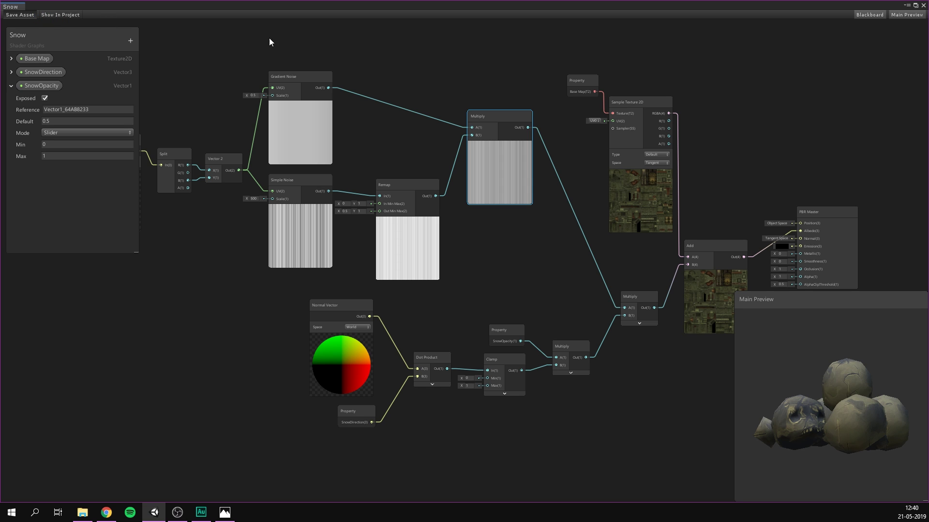
- Review the temple in the Scene view, then reopen the Snow shader graph
click(923, 5)
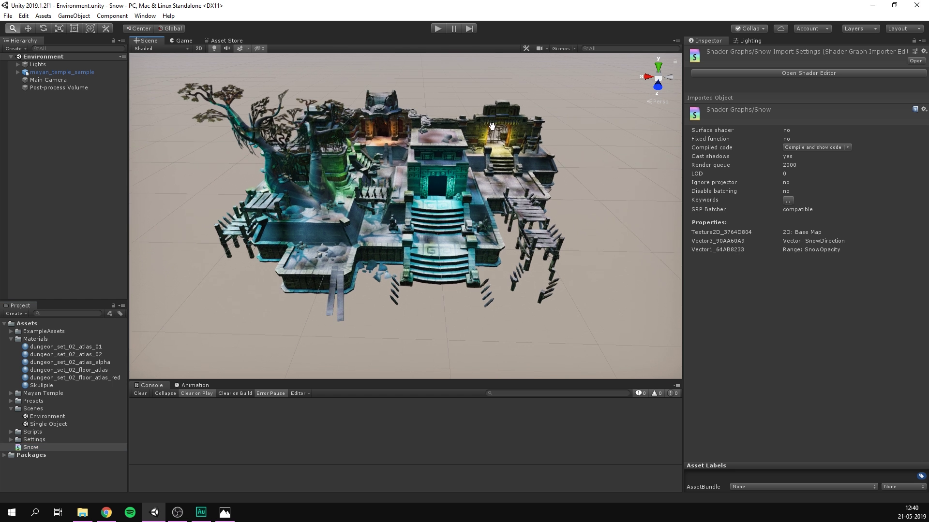
alt+drag(492, 126, 419, 214)
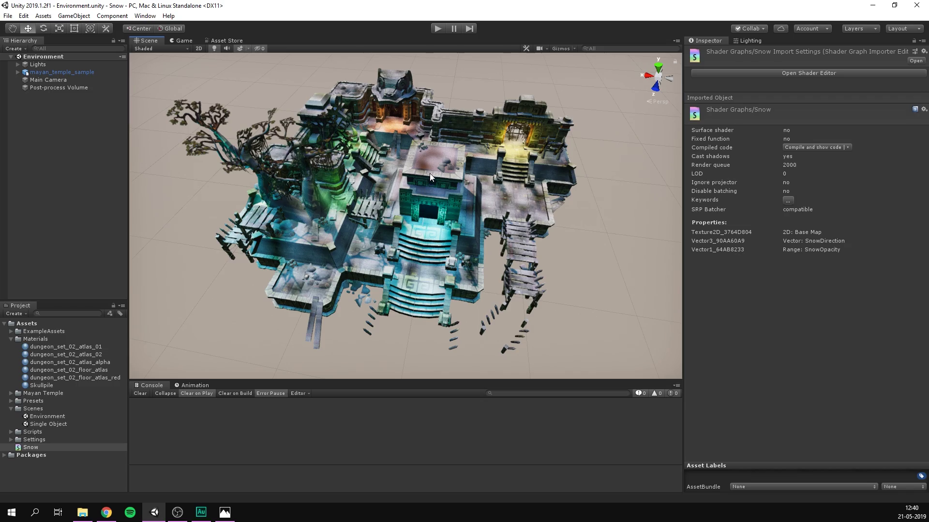
scroll(427, 172, up, 3)
mouse_move(423, 170)
alt+mouse_down()
mouse_move(342, 152)
mouse_move(419, 165)
alt+mouse_up()
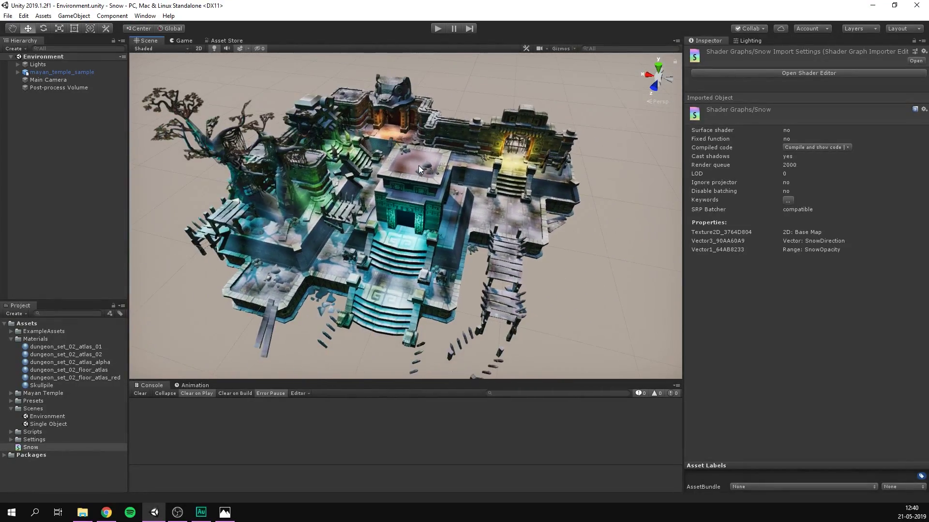
scroll(419, 165, up, 2)
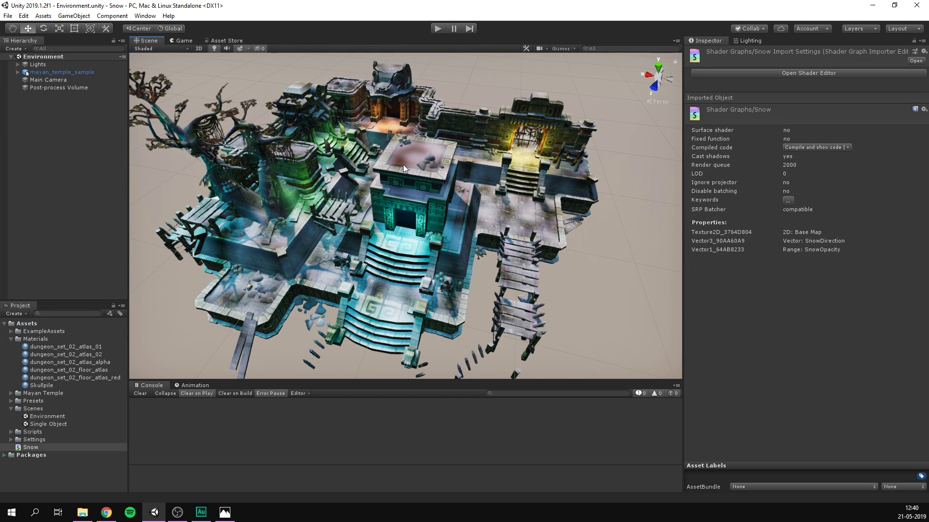
double_click(51, 446)
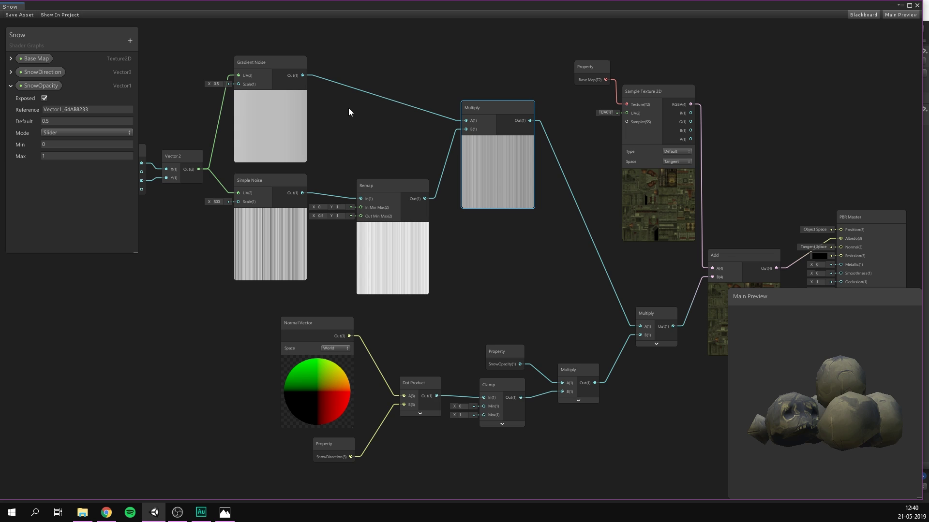
- Detach the Gradient Noise wire from Multiply and create a Remap node from it
middle_drag(348, 109, 375, 110)
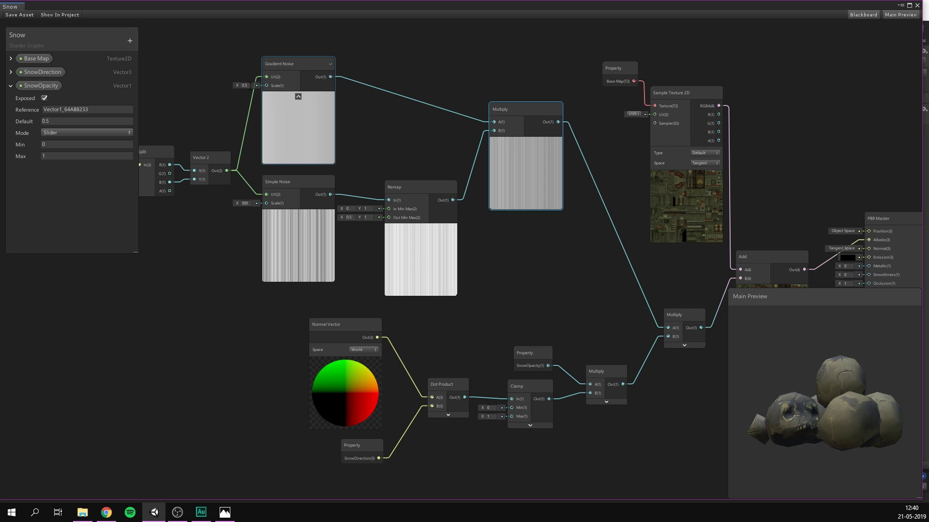
middle_drag(379, 81, 409, 89)
click(397, 91)
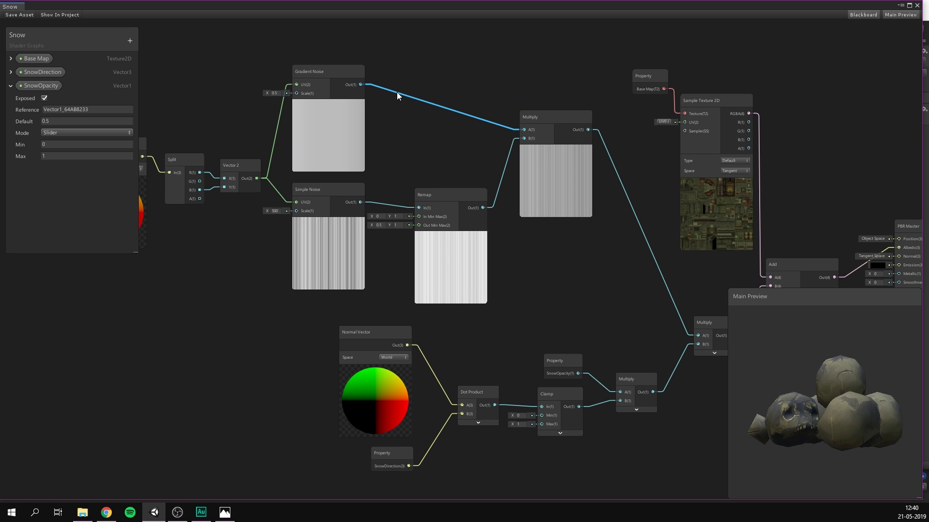
drag(359, 84, 440, 75)
text(remap)
key(Return)
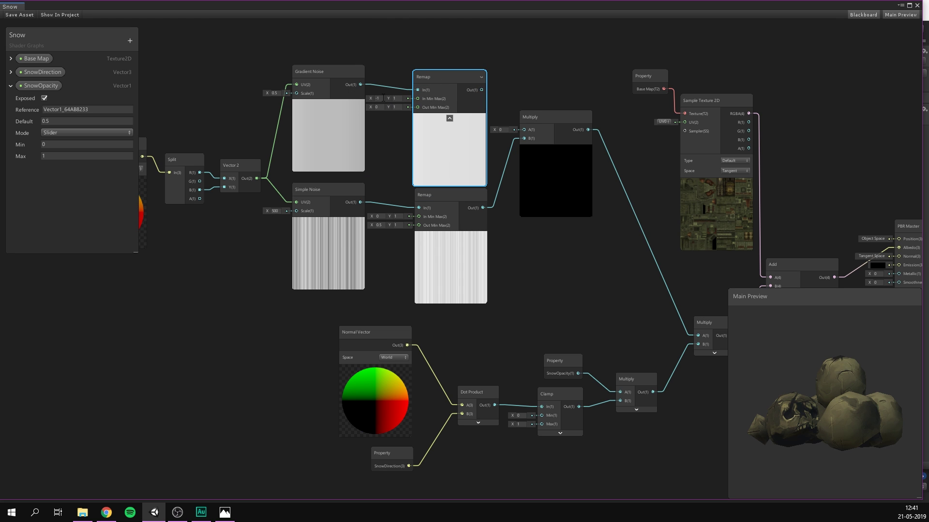
- Set the Remap In Min to 0 and Out Min to 3, and wire it into Multiply A
click(383, 98)
text(0)
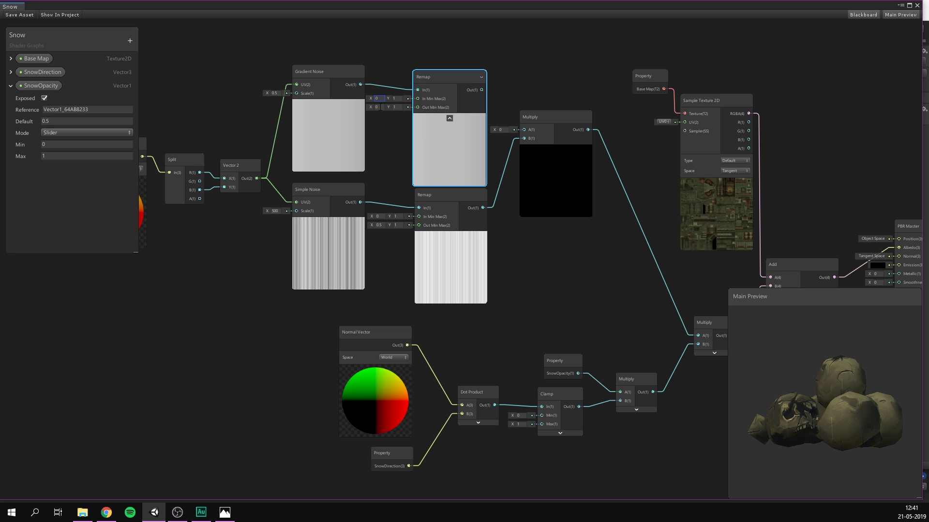
click(381, 107)
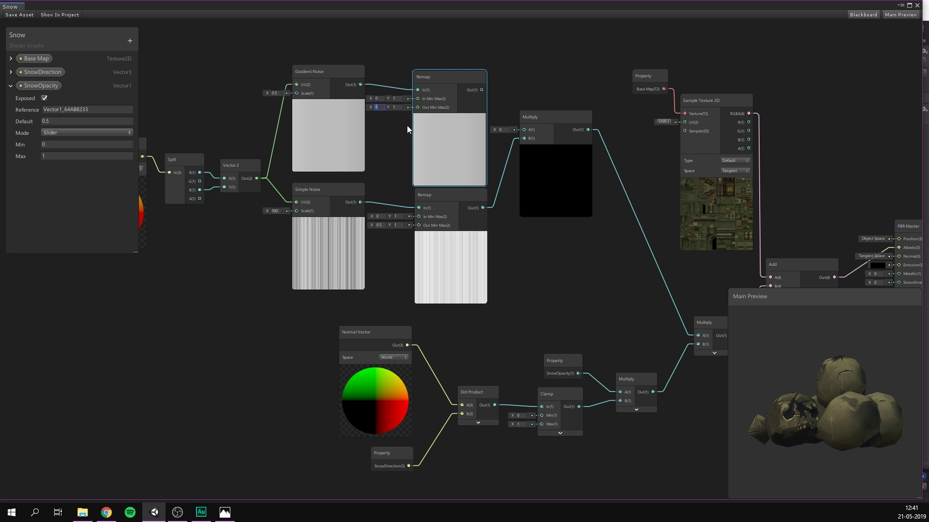
text(3)
drag(469, 92, 524, 129)
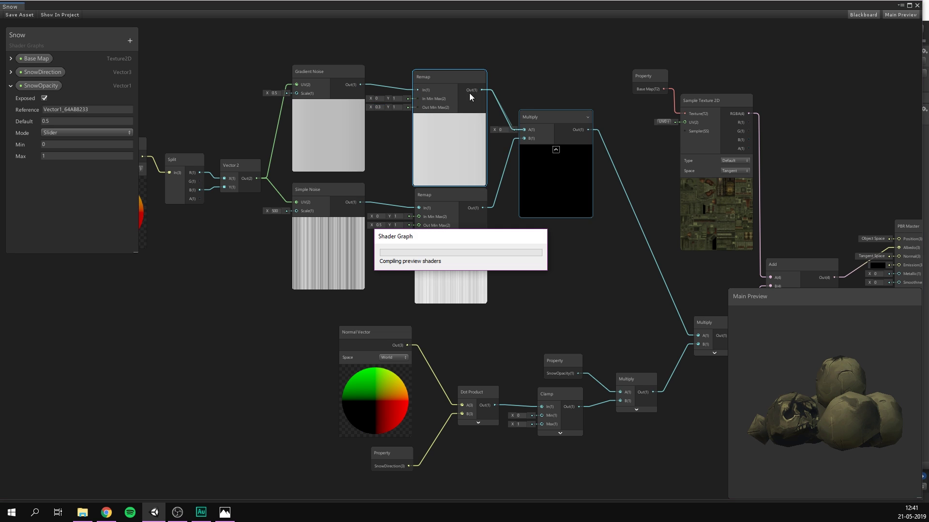
- Set the noise Scale to 0.3, then save and close the graph
drag(442, 84, 442, 75)
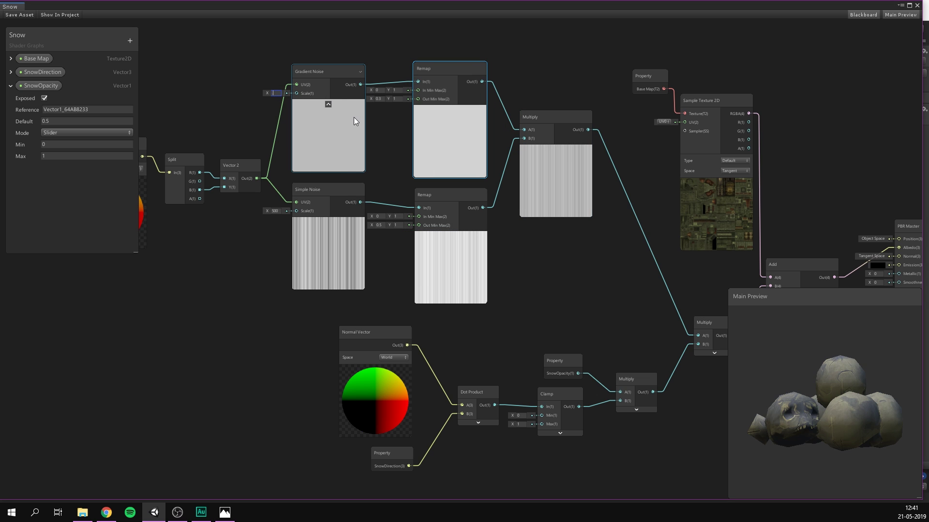
text(0.3)
click(23, 15)
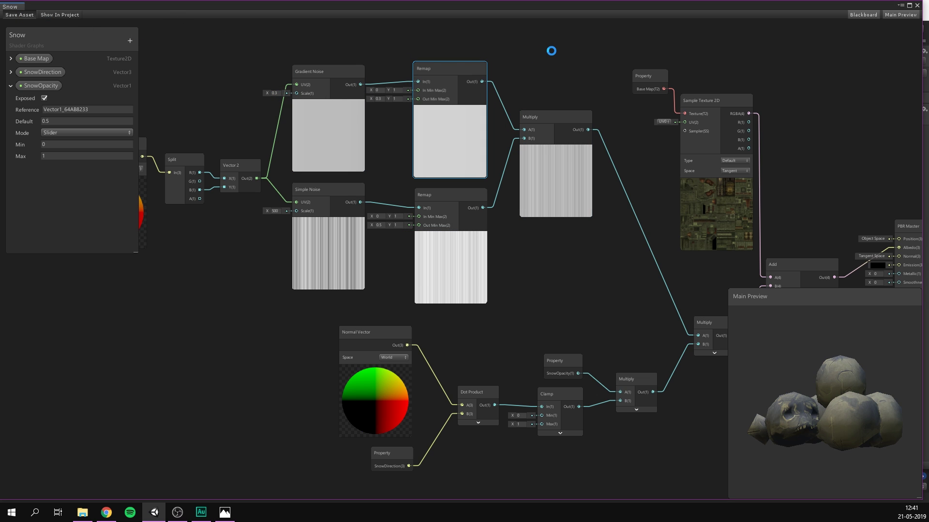
click(916, 6)
alt+drag(535, 152, 544, 144)
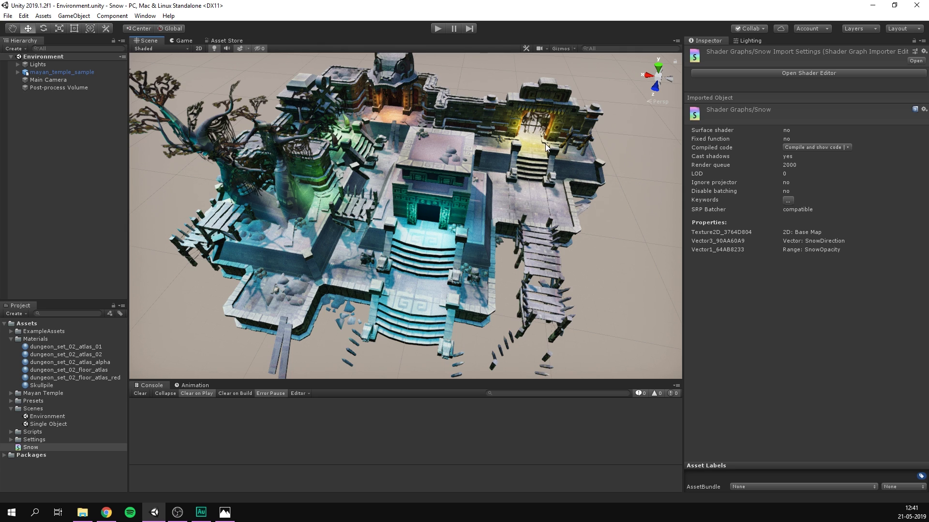
- Set SnowDirection X to -0.93 on the four dungeon_set_02 materials
alt+drag(544, 144, 530, 145)
click(90, 347)
ctrl+click(100, 355)
ctrl+click(106, 370)
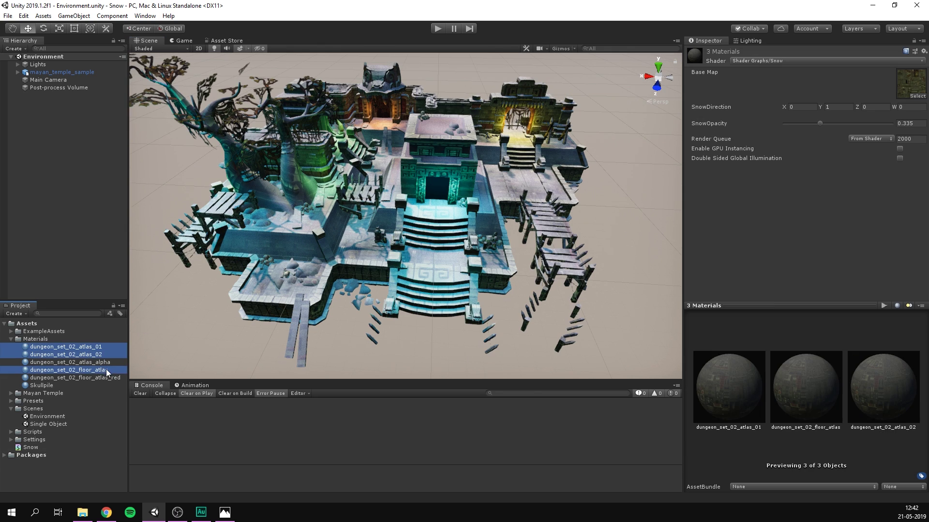
ctrl+click(107, 377)
drag(785, 108, 767, 108)
- Orbit and zoom the Scene view to inspect the shifted snow on the temple
alt+drag(605, 116, 412, 118)
alt+right_drag(412, 118, 326, 248)
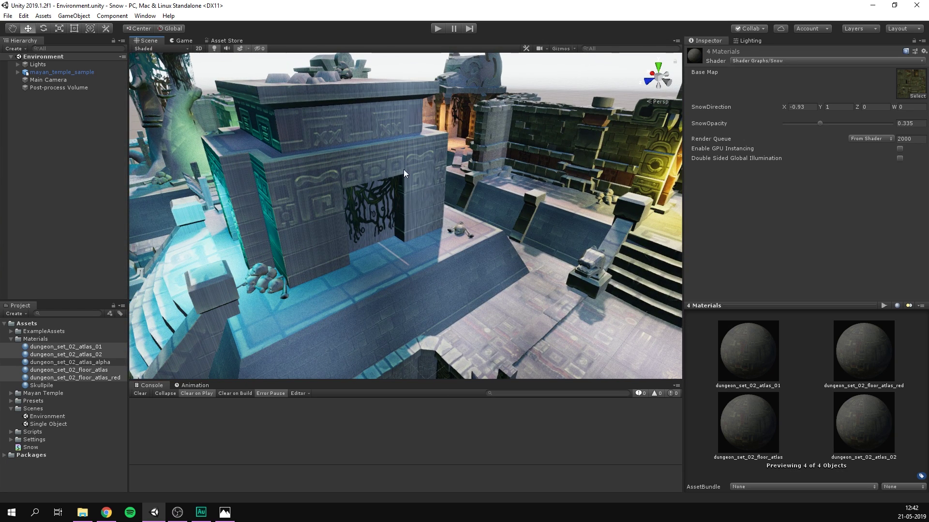
scroll(350, 192, down, 8)
alt+drag(359, 193, 452, 185)
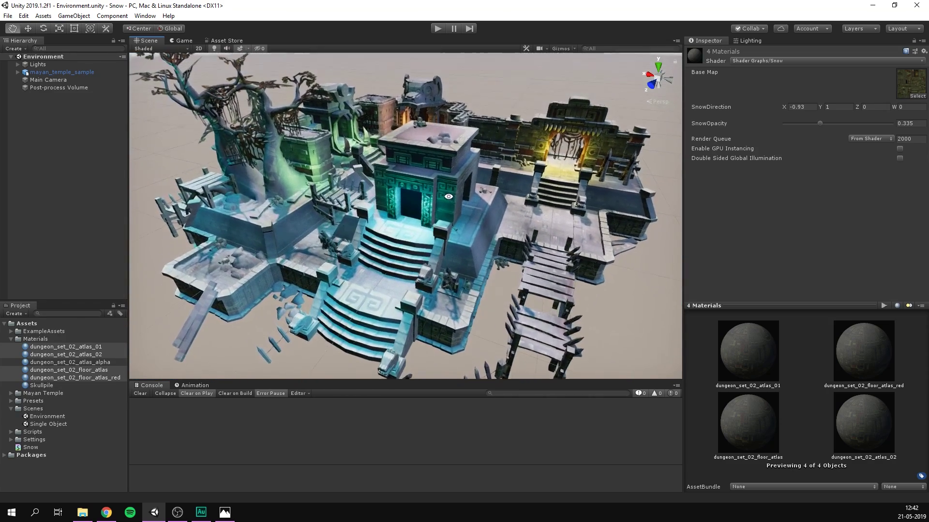
scroll(452, 186, up, 3)
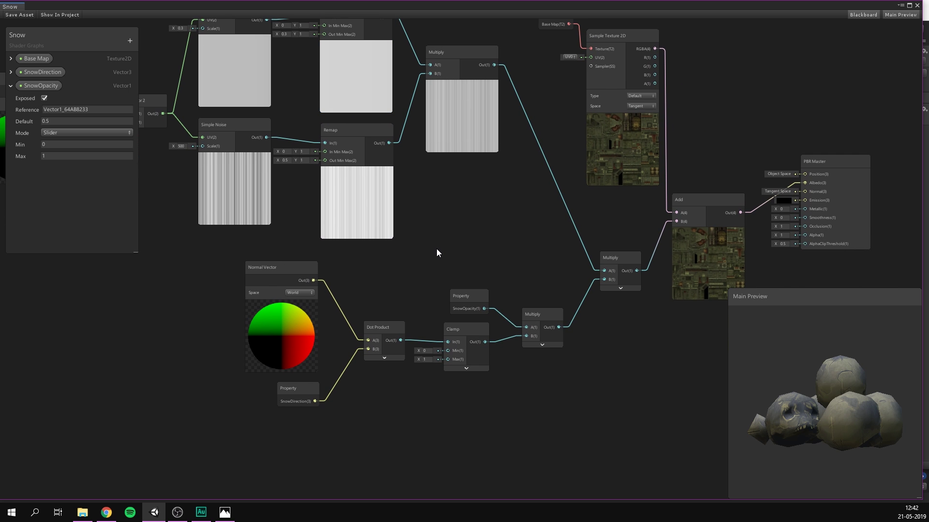
scroll(437, 247, up, 1)
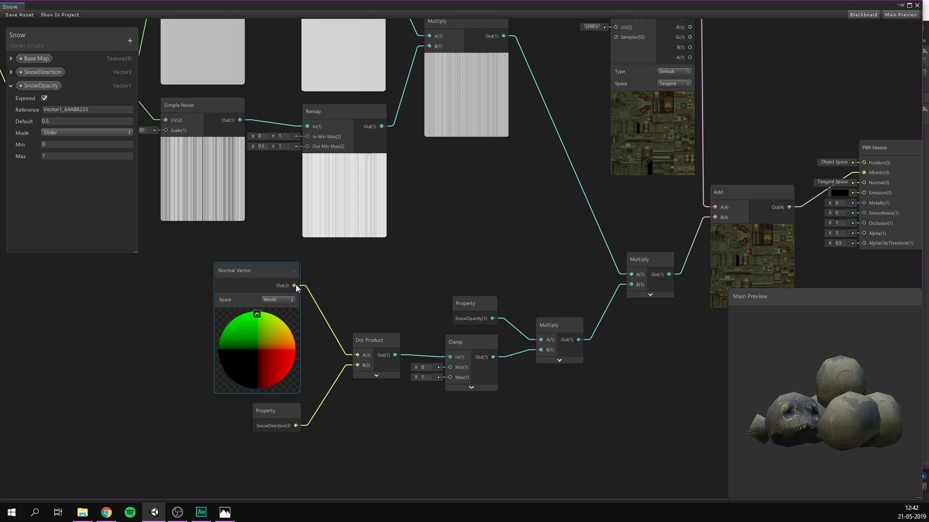
- Add a Dot Product of the Normal Vector output with B set to (0,1,0)
drag(295, 285, 411, 258)
text(d)
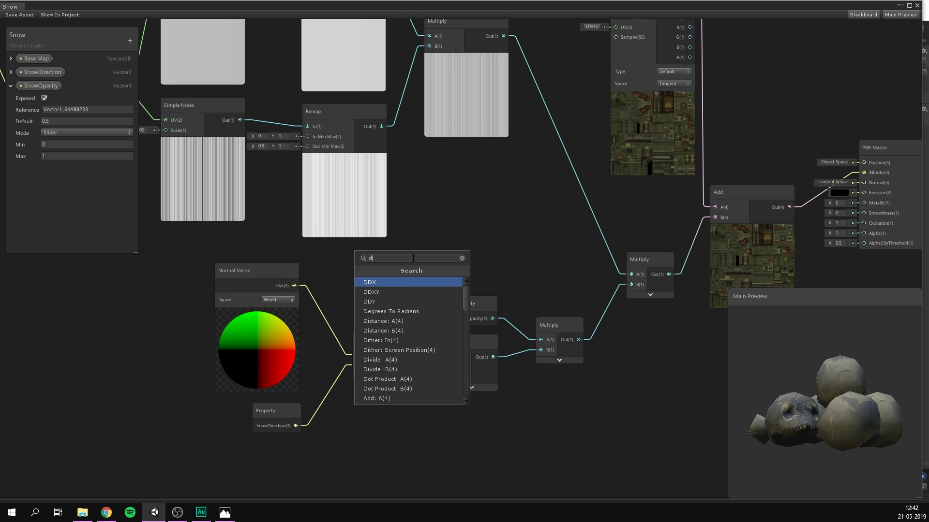
text(ot)
key(Return)
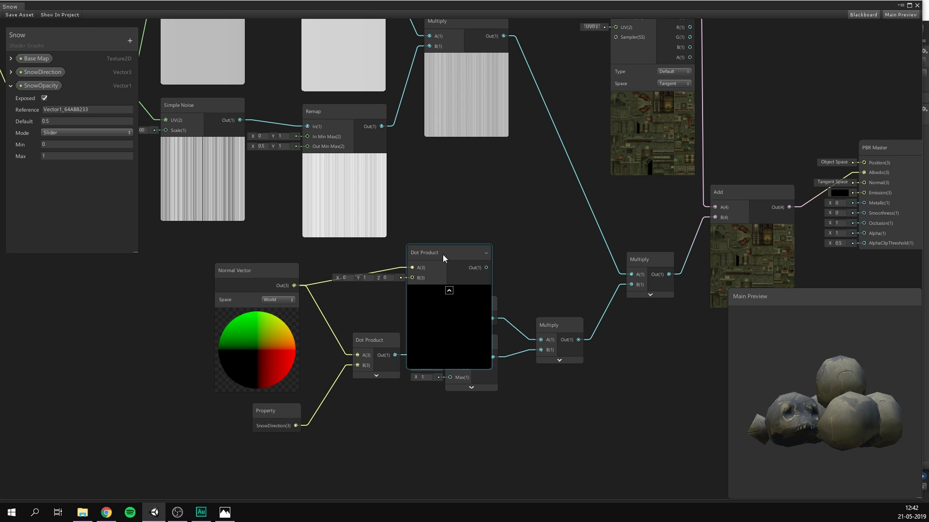
drag(442, 253, 459, 225)
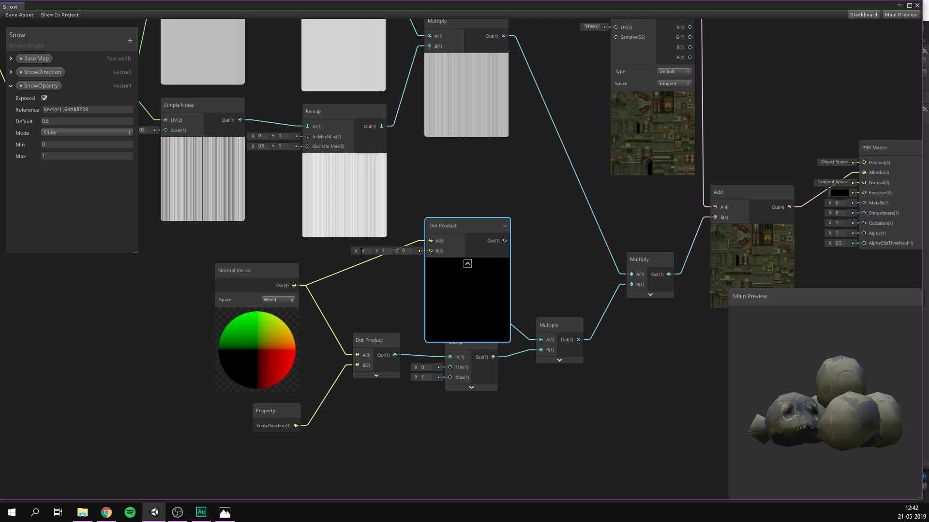
click(388, 260)
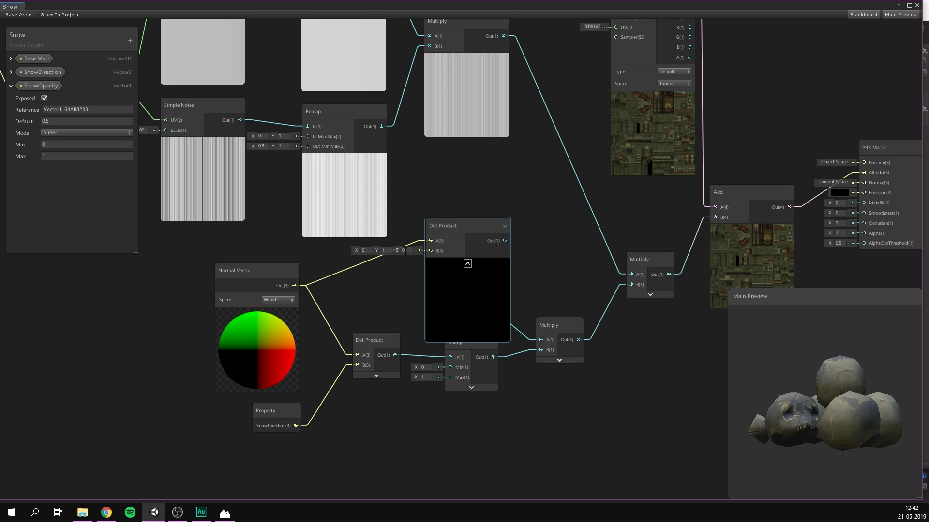
drag(472, 231, 478, 210)
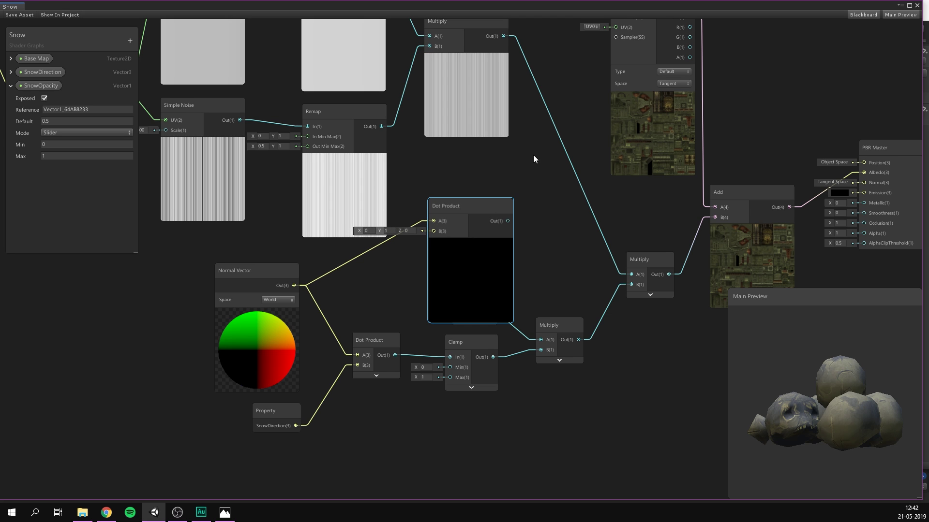
middle_drag(532, 155, 536, 196)
scroll(536, 196, down, 1)
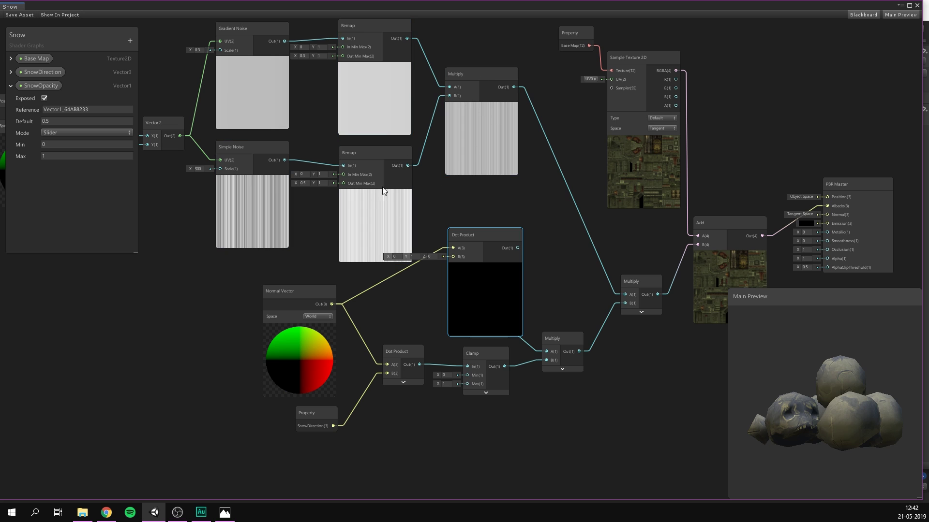
scroll(520, 185, up, 2)
- Multiply the Dot Product result with the noise Multiply output in a new Multiply node
drag(497, 247, 520, 234)
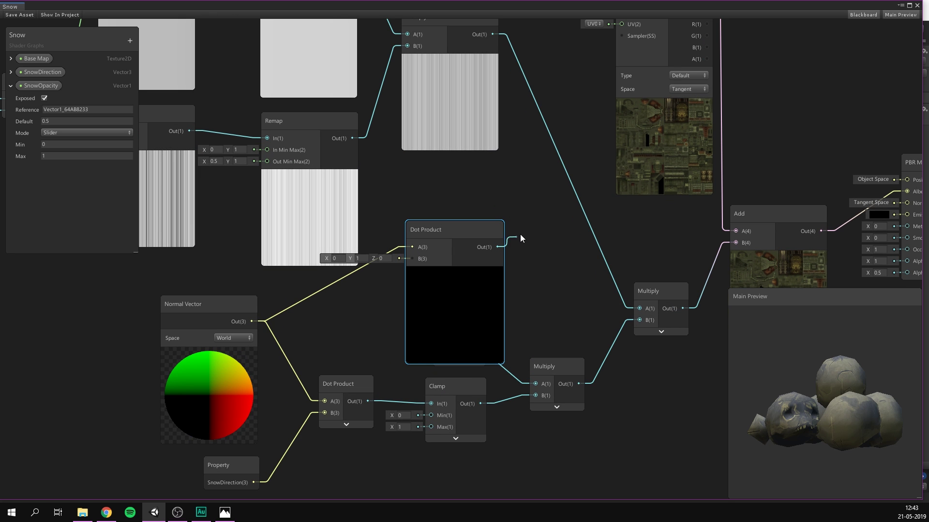
drag(547, 265, 545, 261)
text(multiply)
key(Return)
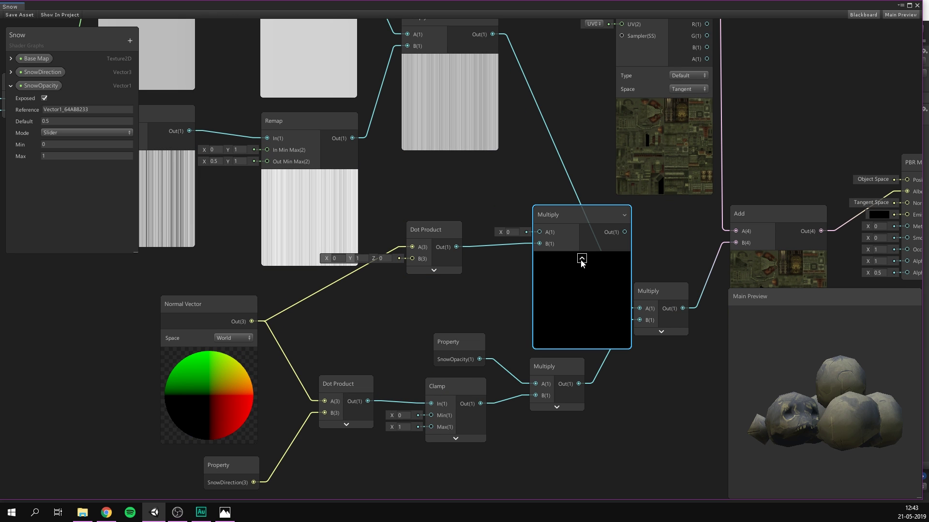
drag(560, 218, 549, 229)
drag(492, 33, 638, 311)
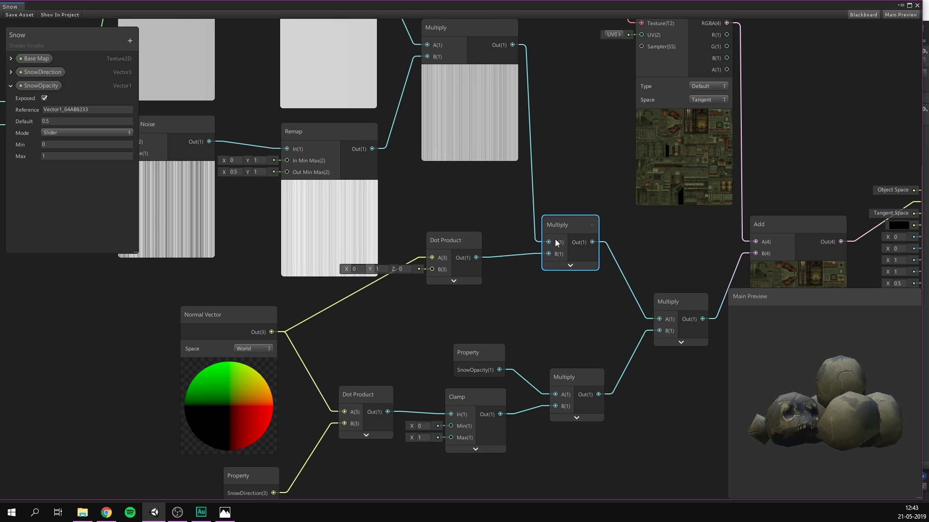
drag(556, 245, 561, 208)
key(a)
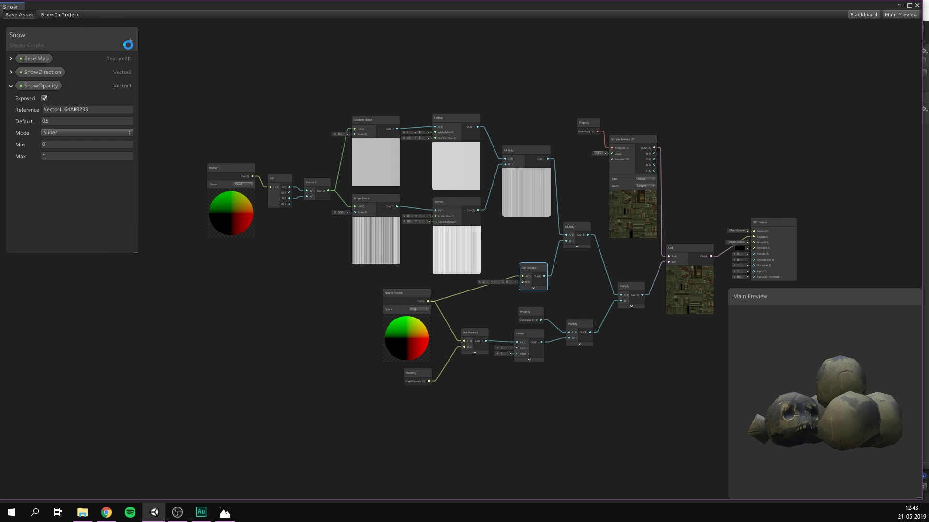
- Close the shader graph and orbit the Scene view around the temple
click(916, 6)
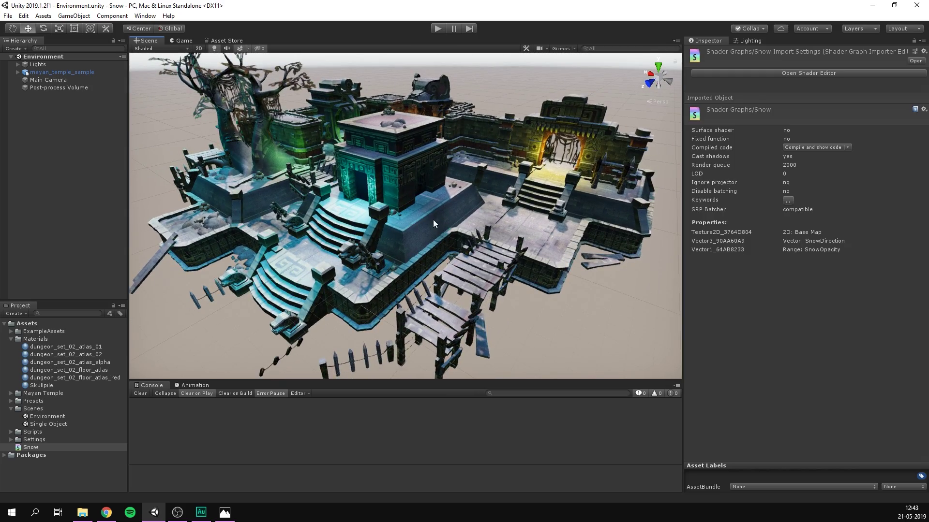
alt+drag(433, 222, 426, 196)
scroll(425, 195, up, 5)
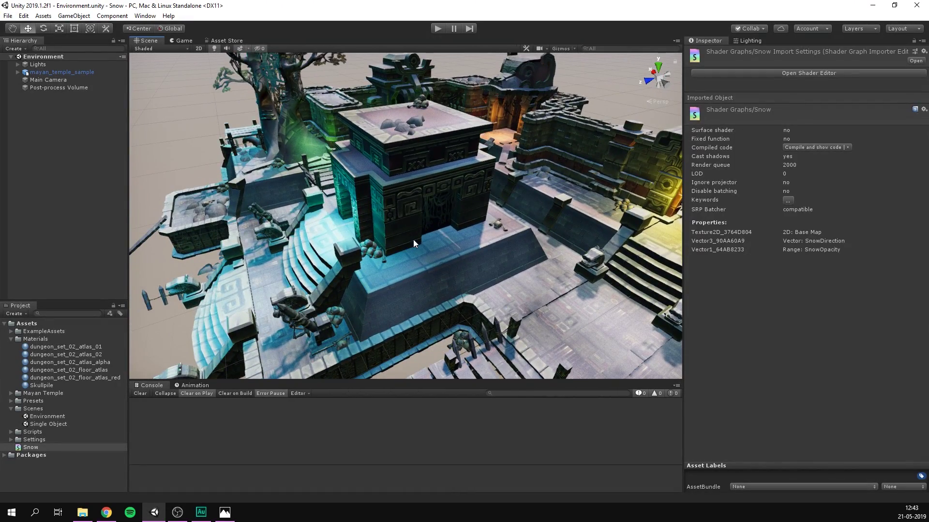
alt+drag(413, 242, 556, 212)
- Reset SnowDirection X to 0 on the four dungeon materials, giving direction 0, 1, 0
click(109, 346)
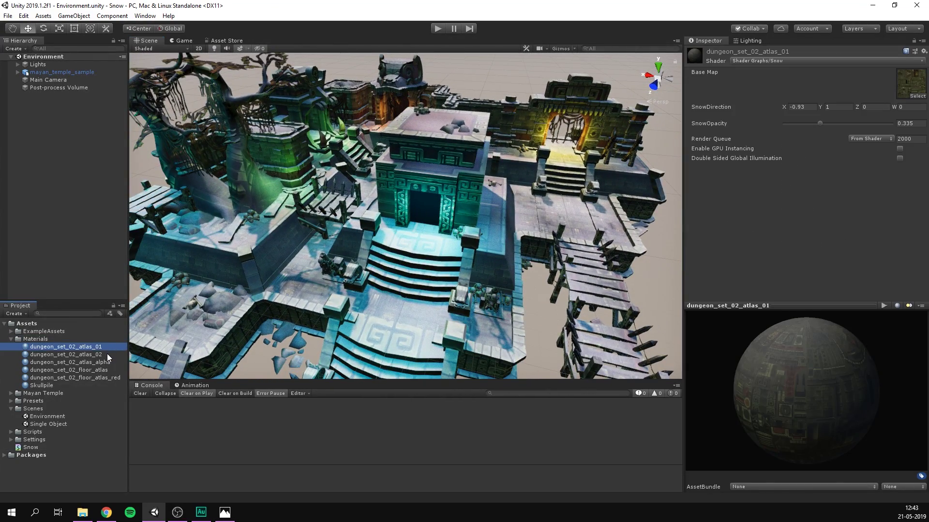
ctrl+click(65, 354)
ctrl+click(69, 370)
ctrl+click(75, 377)
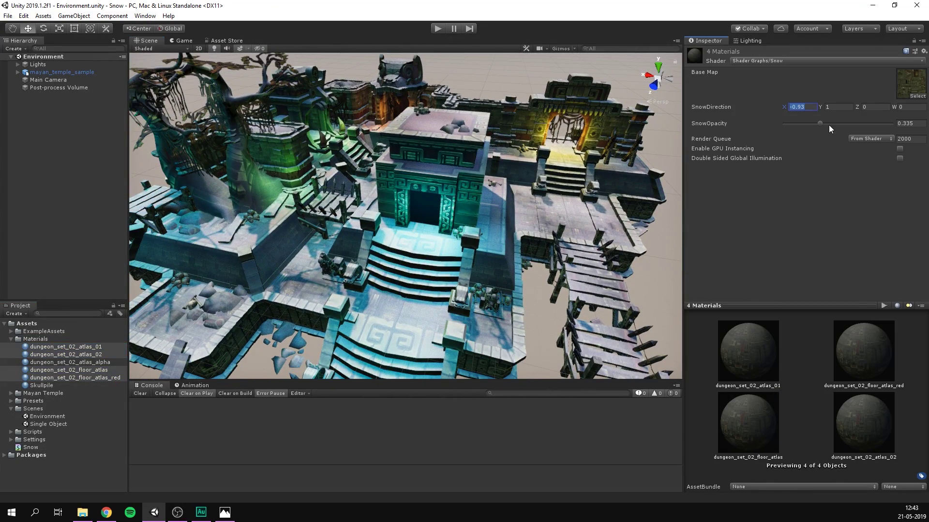
text(0)
key(Return)
scroll(489, 129, down, 5)
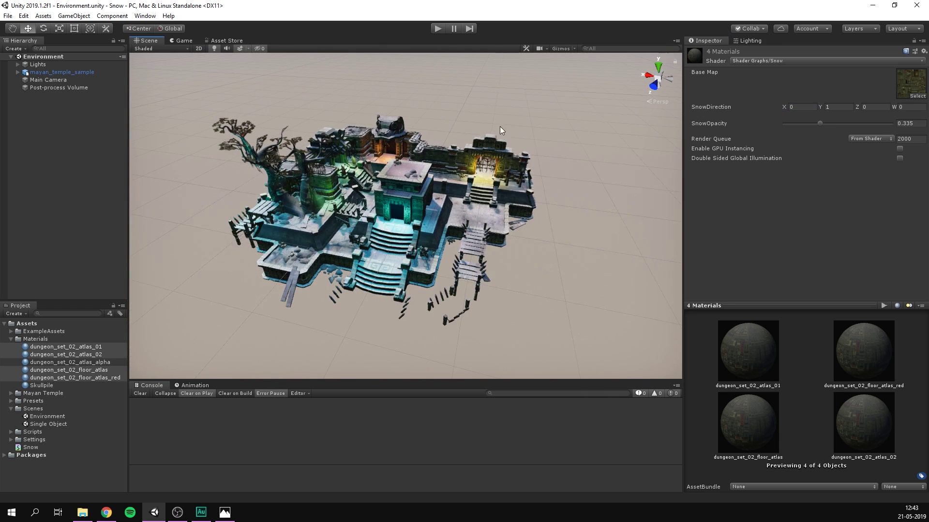
alt+drag(500, 126, 356, 344)
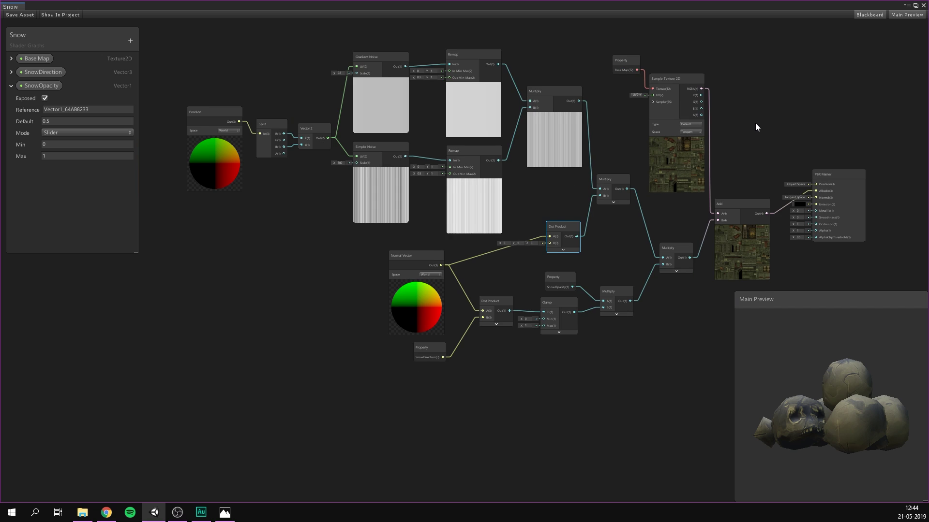
- Deselect the Dot Product node and close the Snow shader graph
middle_drag(756, 123, 740, 135)
click(741, 135)
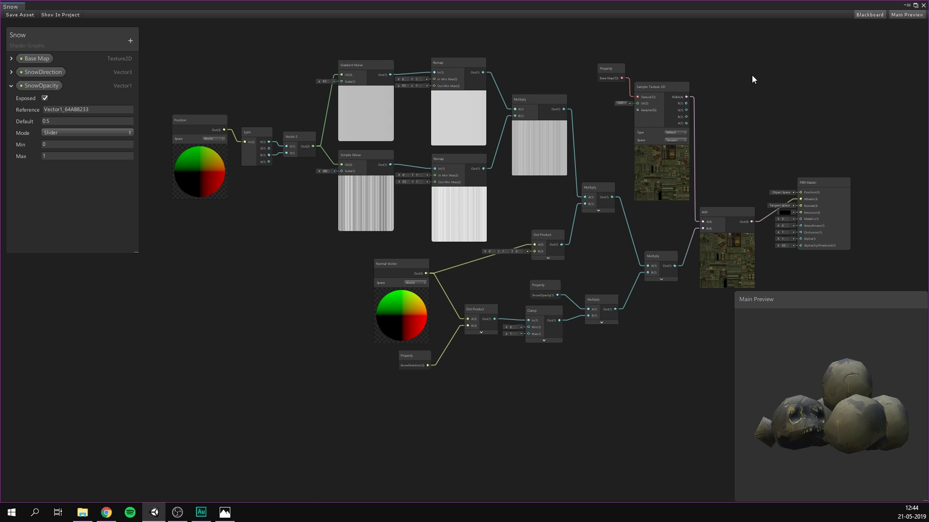
click(922, 5)
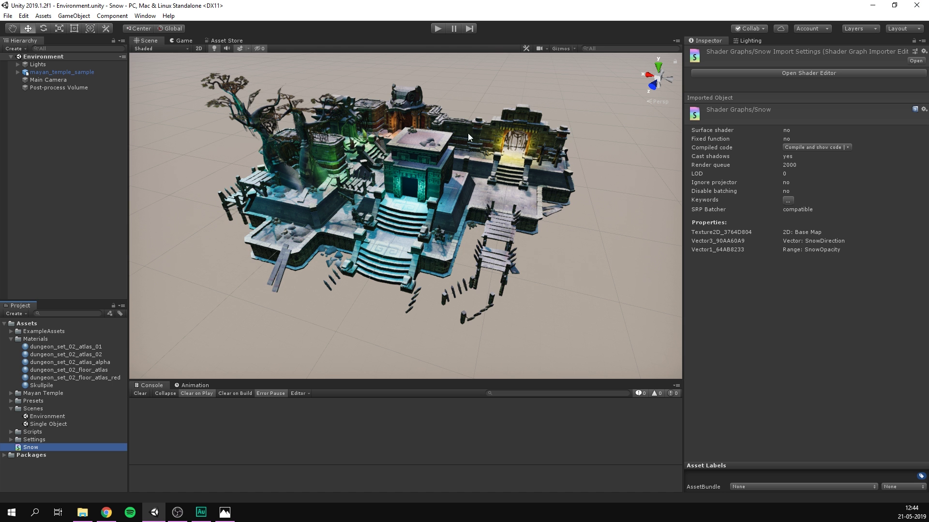
alt+drag(443, 117, 451, 144)
- Duplicate the Snow shader graph asset with Ctrl+D and name the copy SnowTransparent
click(56, 449)
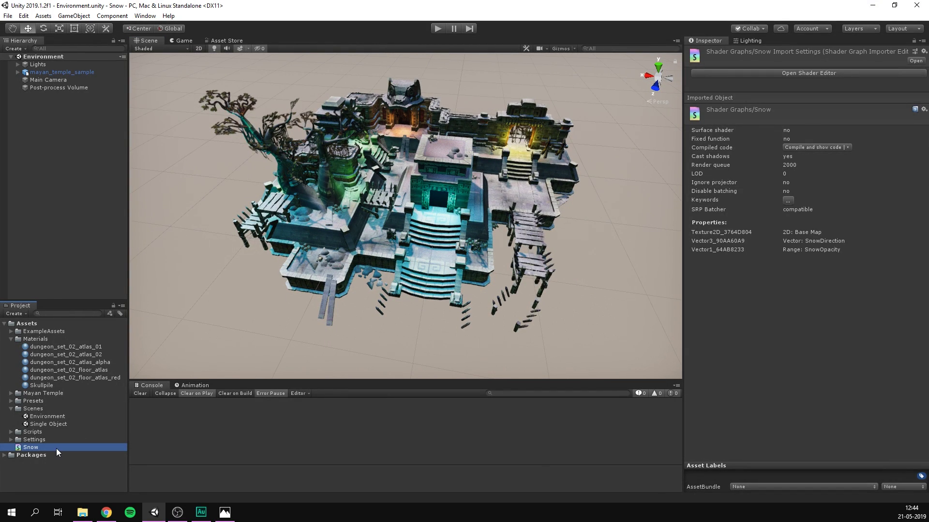
key(ctrl+d)
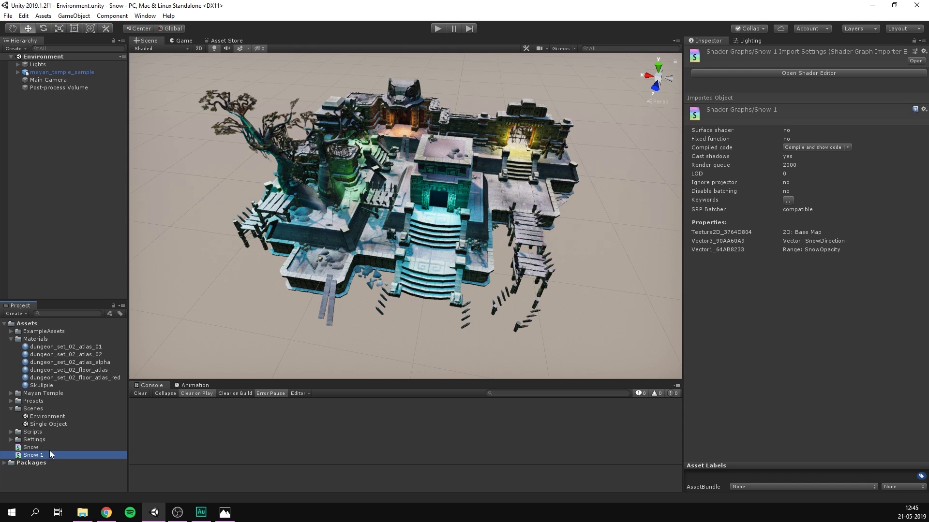
text(Dissolve)
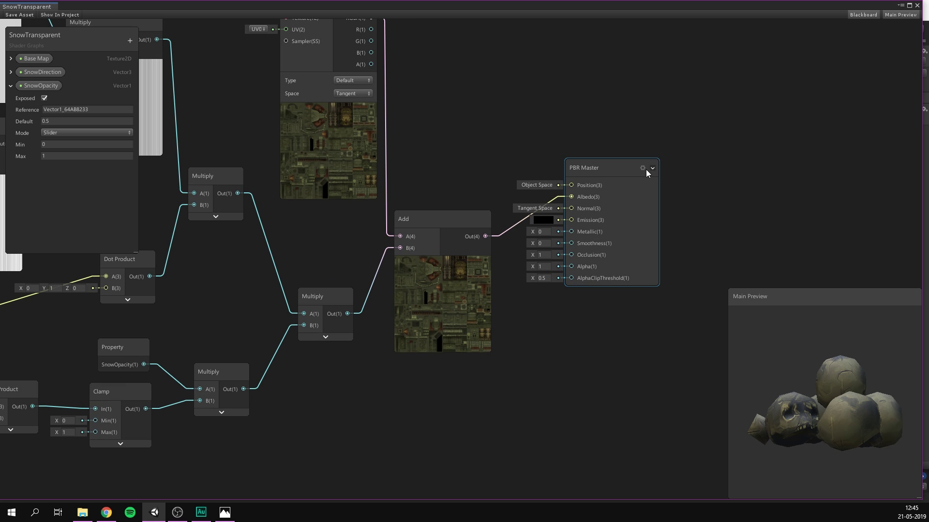
- Set the PBR Master node's Surface type to Transparent
click(642, 168)
click(740, 197)
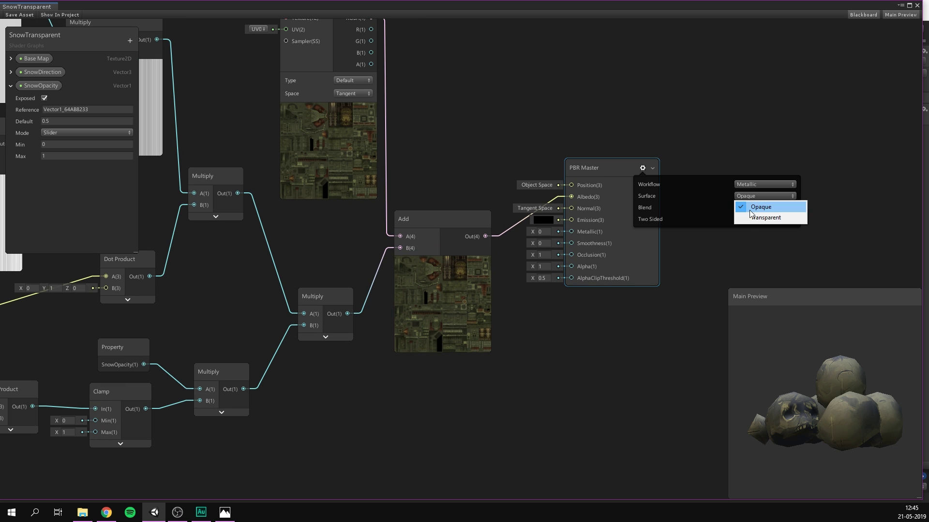
click(759, 218)
- Connect the Sample Texture 2D alpha output to the PBR Master Alpha input
middle_drag(538, 116, 560, 151)
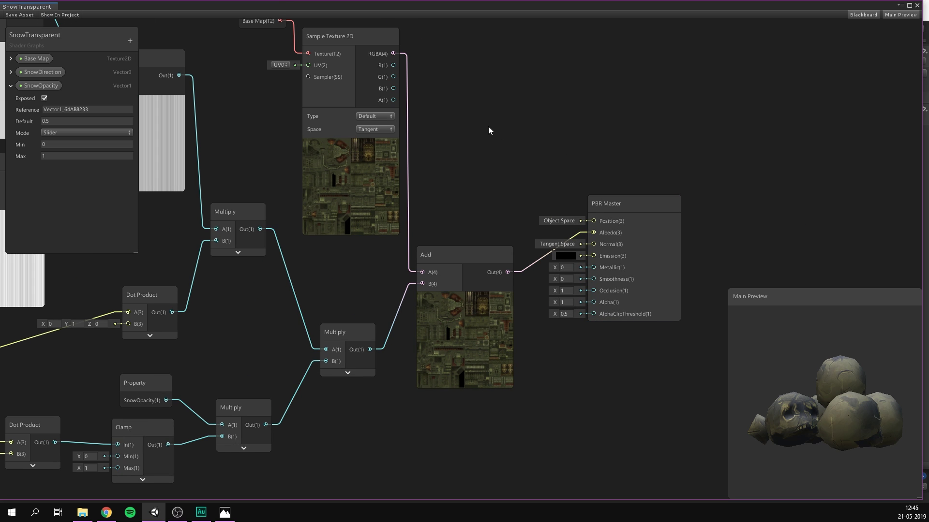
drag(394, 100, 593, 302)
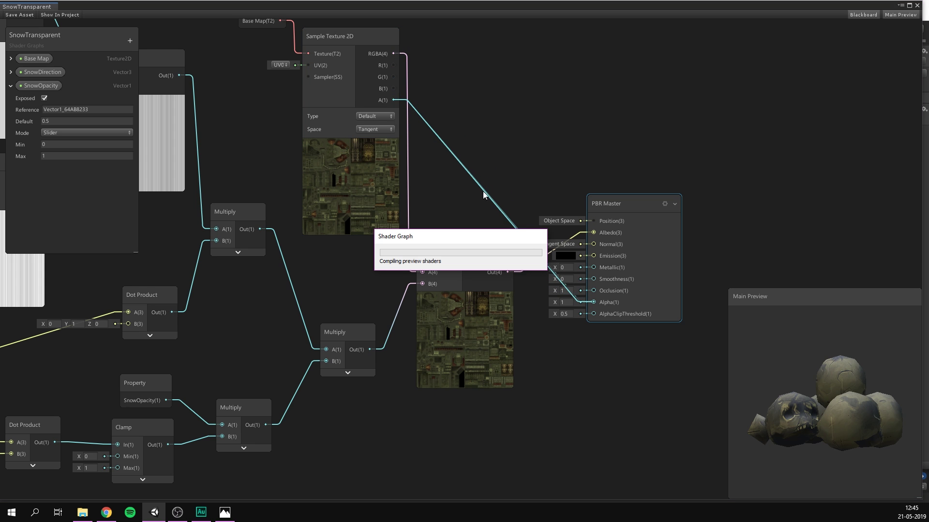
middle_drag(464, 155, 541, 154)
scroll(542, 153, down, 5)
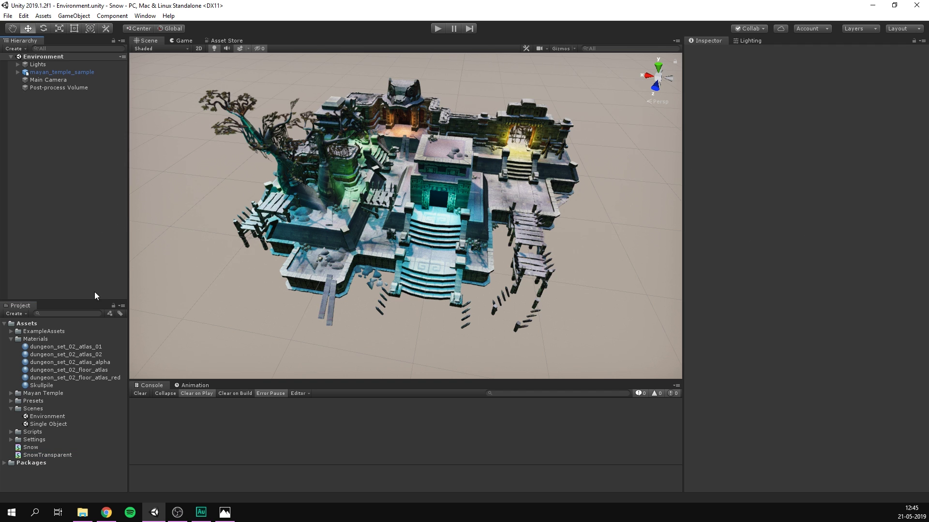
- Assign the Shader Graphs > SnowTransparent shader to the dungeon_set_02_atlas_alpha material
click(37, 364)
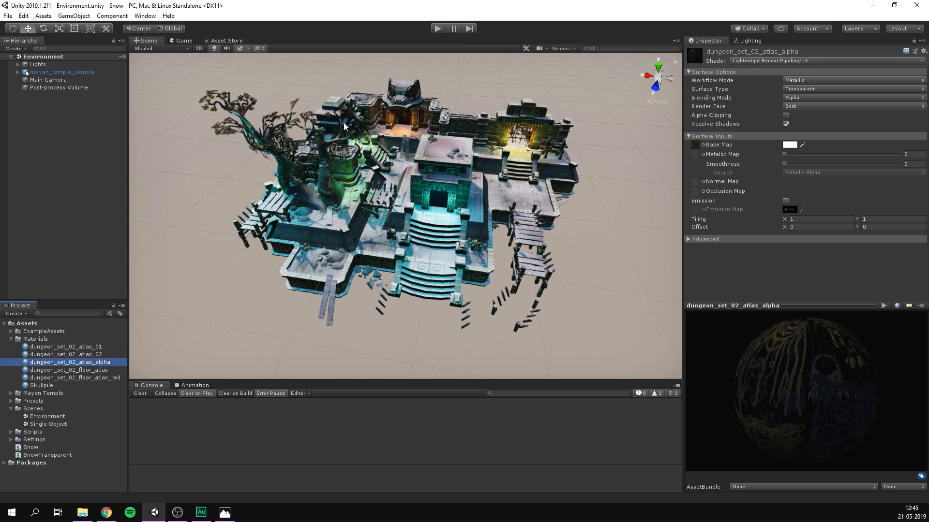
click(763, 60)
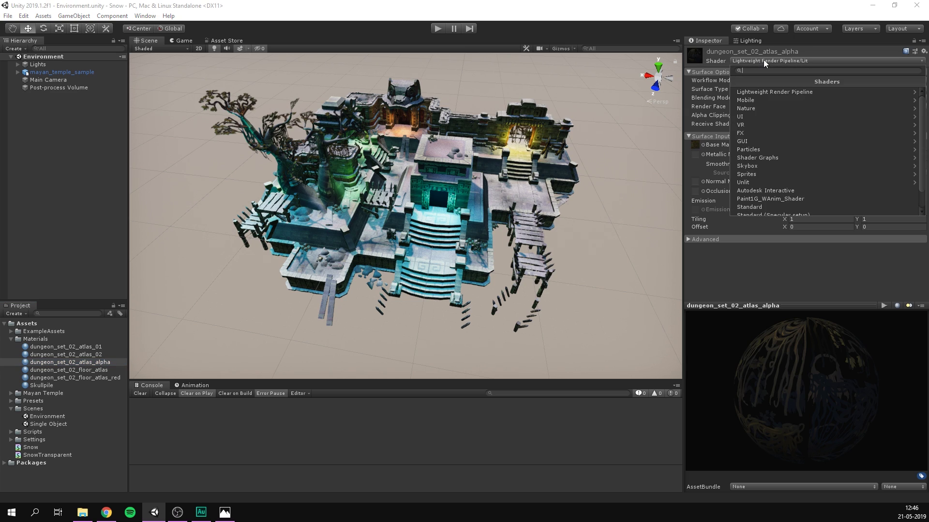
click(760, 158)
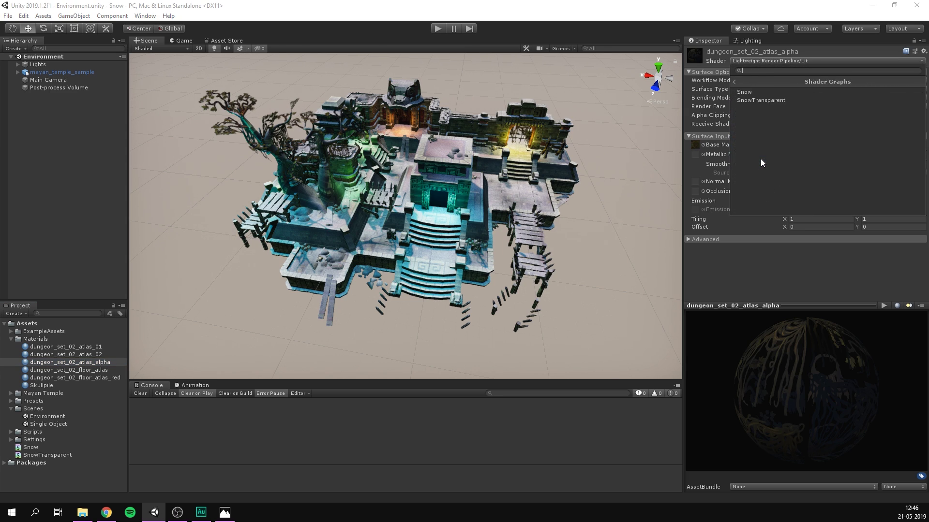
click(760, 102)
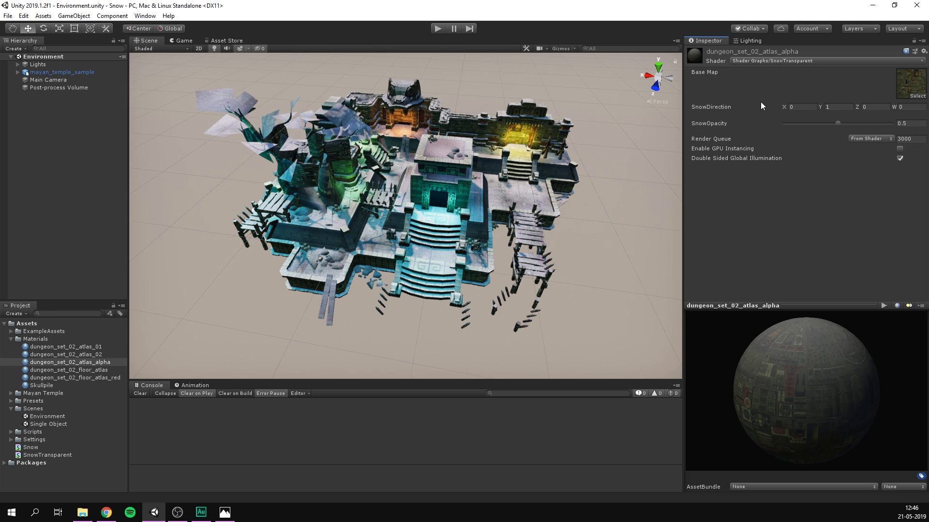
- Give it the dungeon atlas texture as Base Map and lower SnowOpacity to 0.451
click(917, 97)
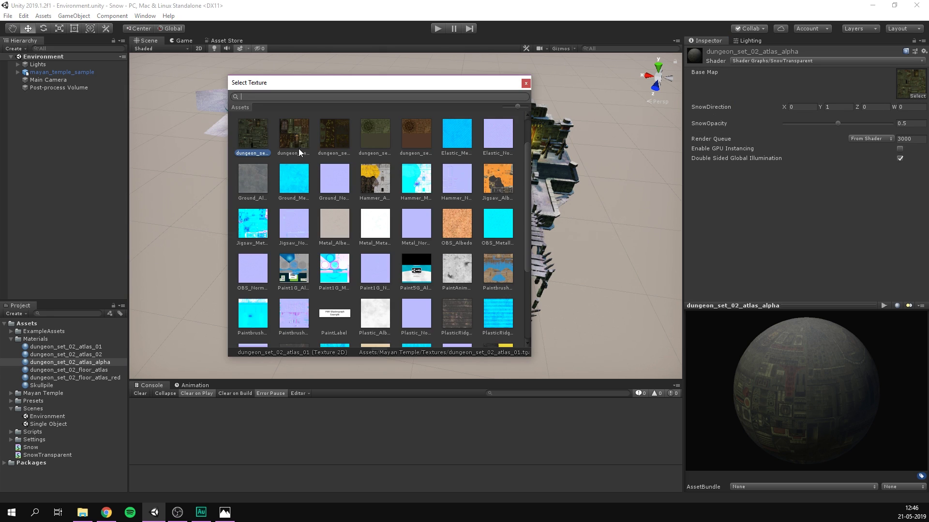
double_click(326, 182)
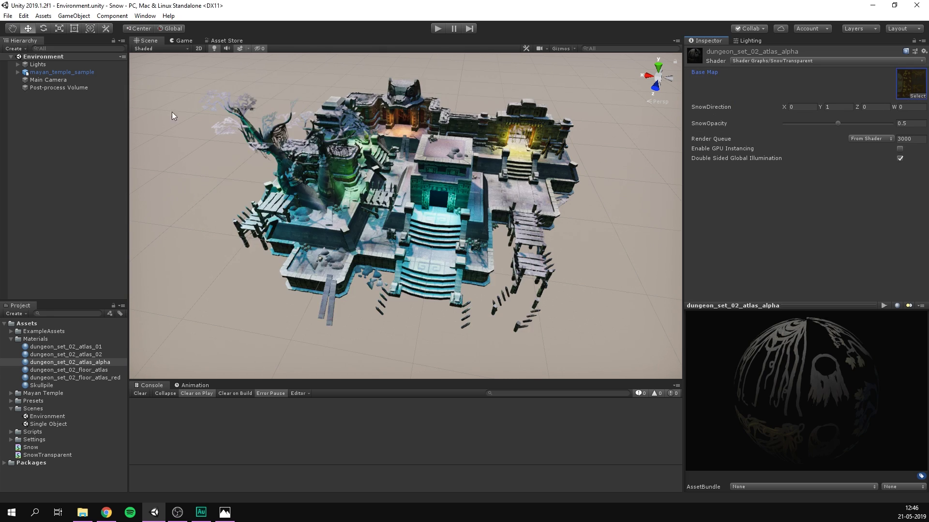
alt+drag(172, 112, 262, 159)
alt+drag(373, 143, 472, 145)
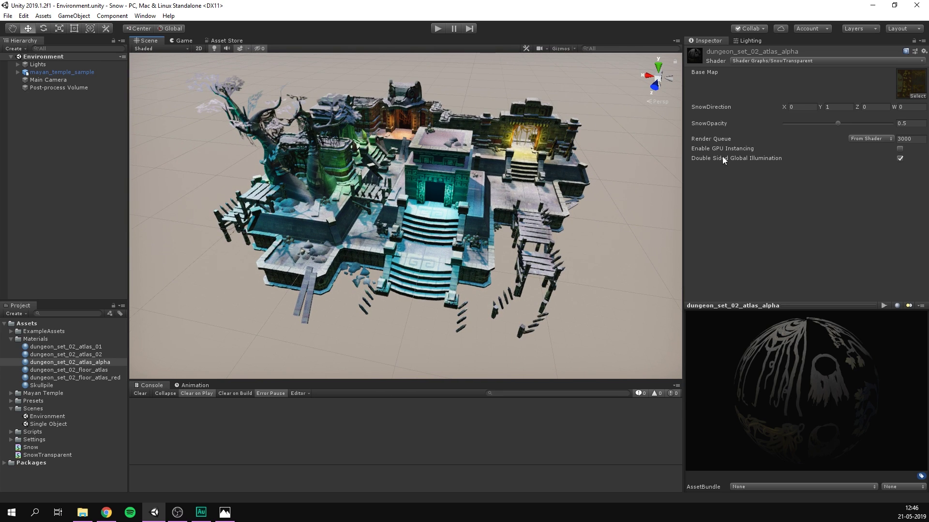
drag(838, 123, 832, 123)
click(85, 182)
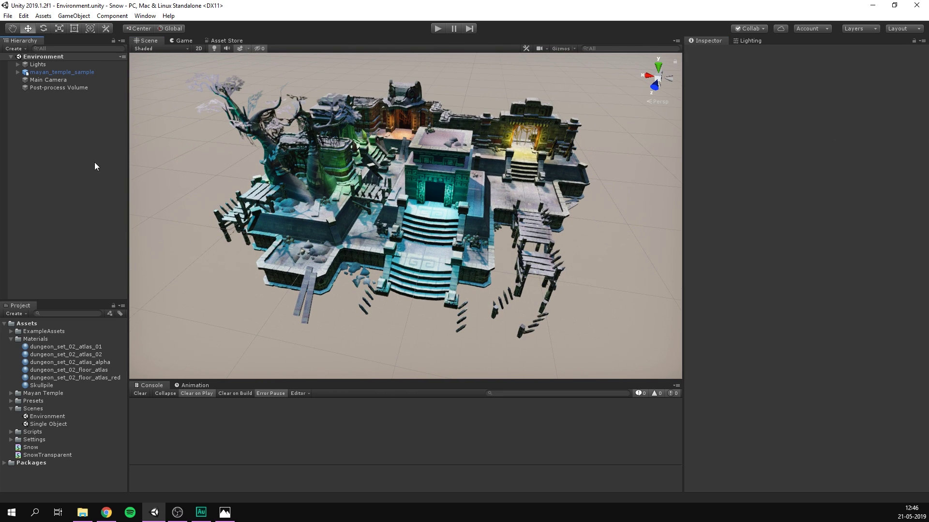
- Set the Main Camera background colour to light grey in the Game view
click(183, 40)
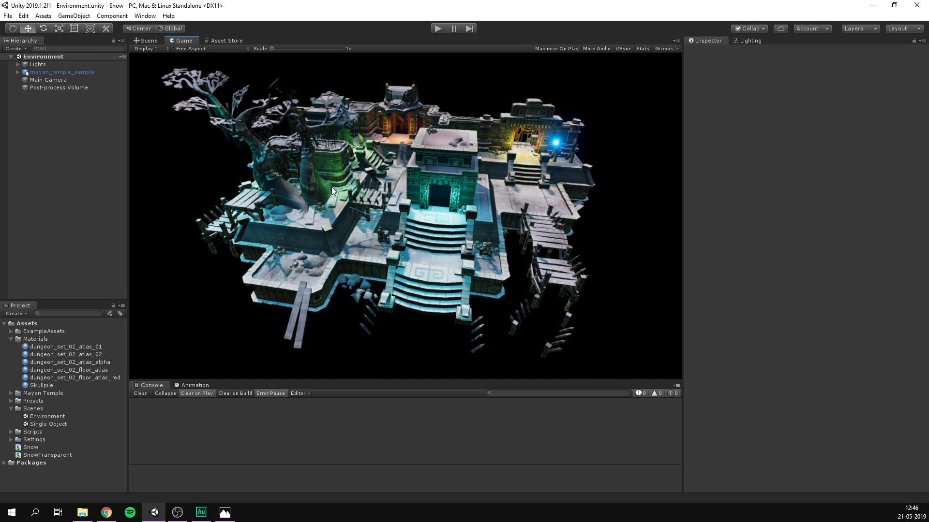
click(48, 81)
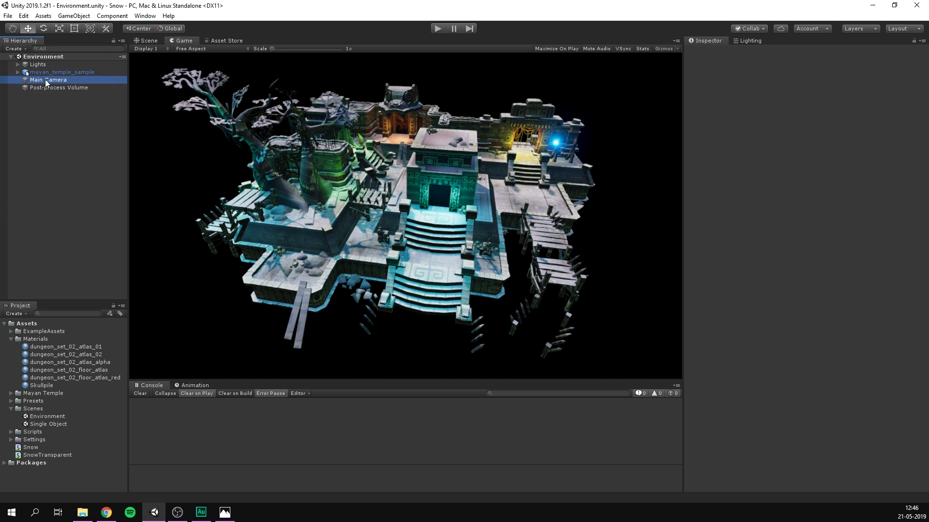
click(809, 127)
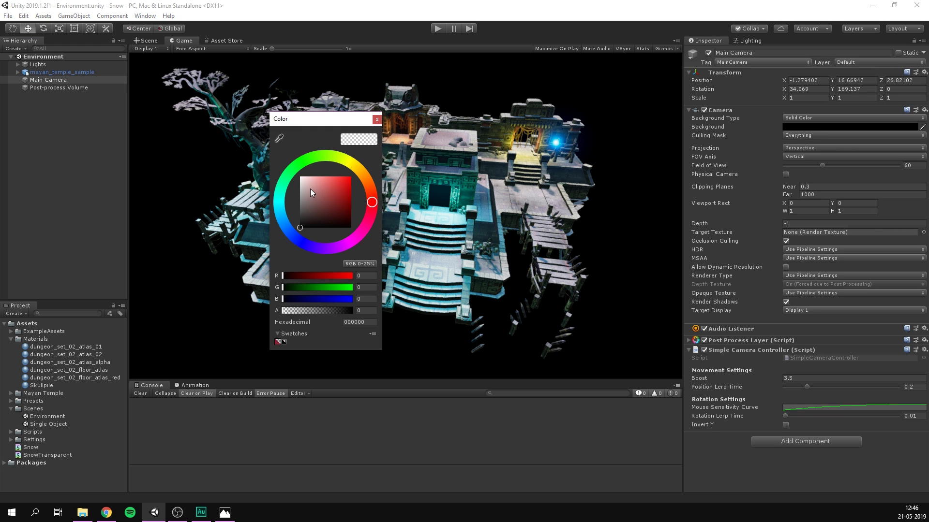
drag(310, 192, 298, 188)
click(376, 120)
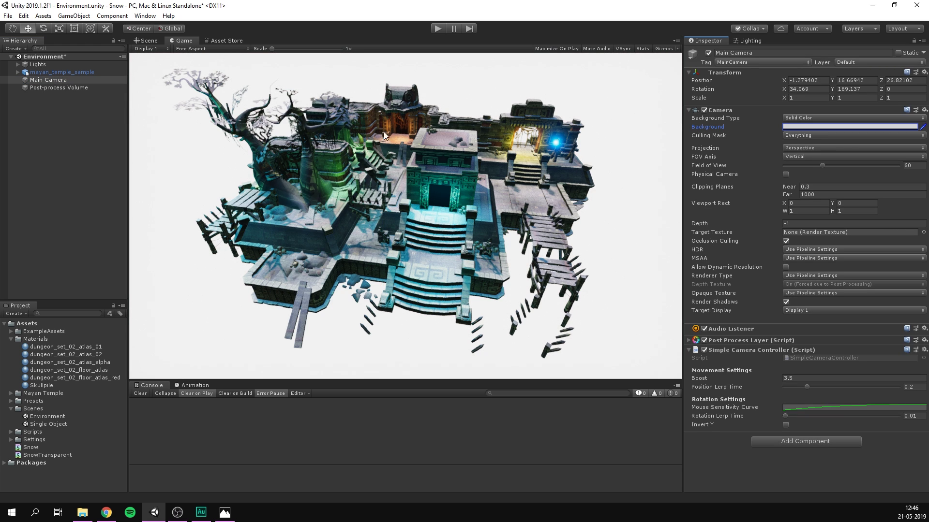
- Raise the scene Environment Lighting Intensity Multiplier to 1.55
click(747, 41)
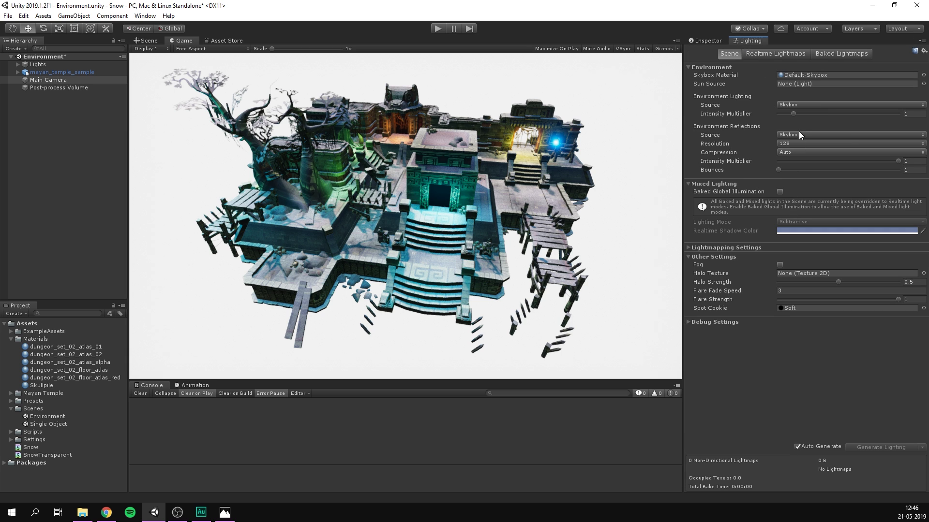
drag(794, 112, 803, 115)
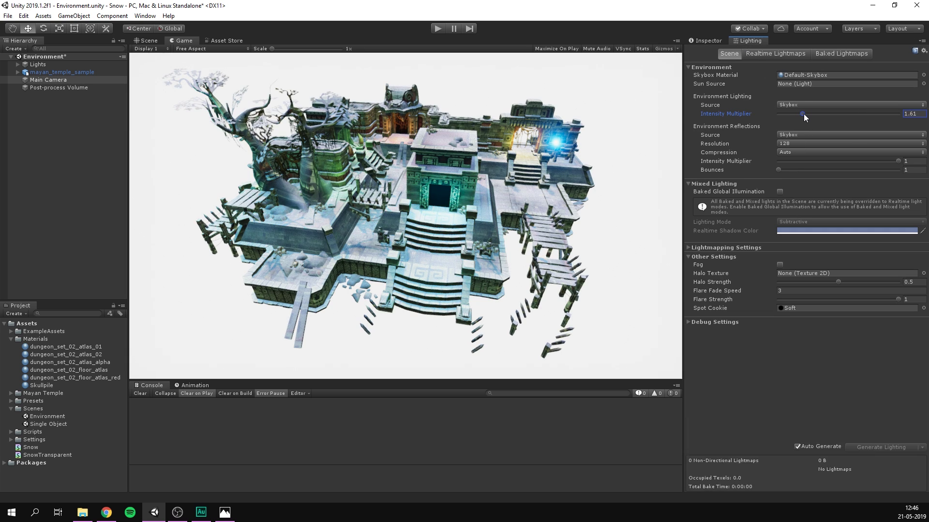
click(91, 163)
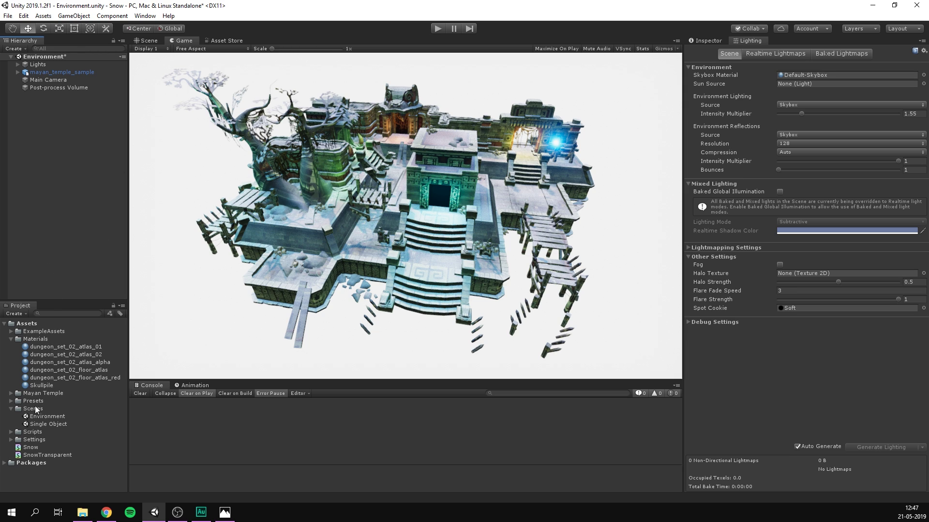
drag(66, 352, 99, 364)
- Narrow the selection to the four opaque dungeon materials and set their SnowOpacity to 0.33
ctrl+click(99, 363)
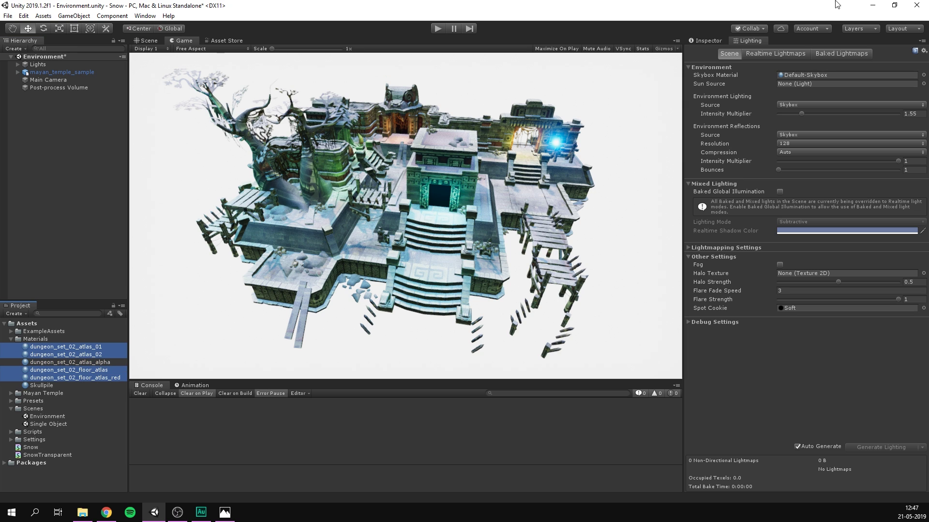
click(713, 40)
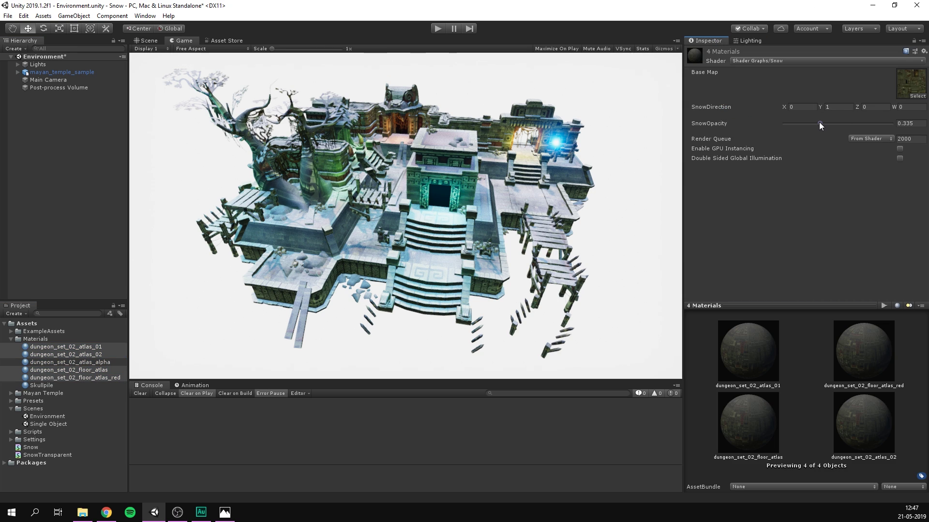
mouse_move(819, 122)
mouse_down()
mouse_move(746, 124)
mouse_move(820, 122)
mouse_up()
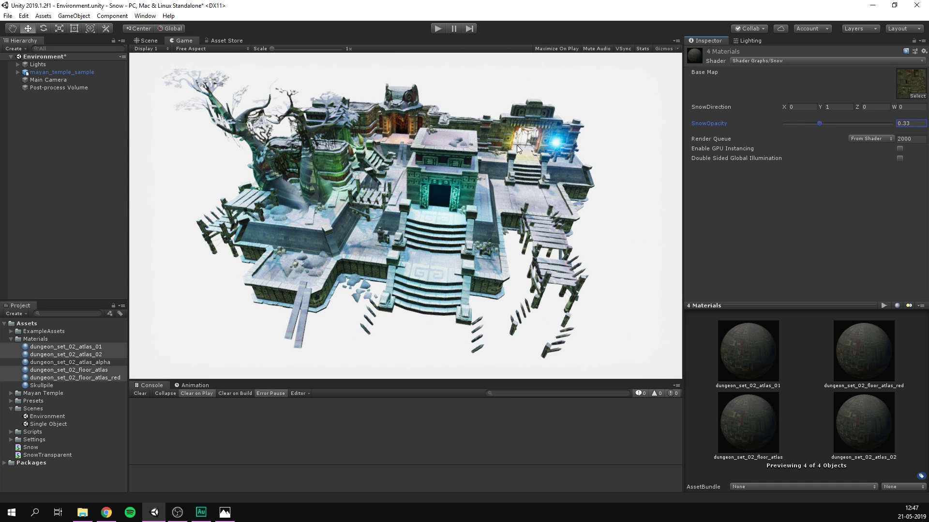